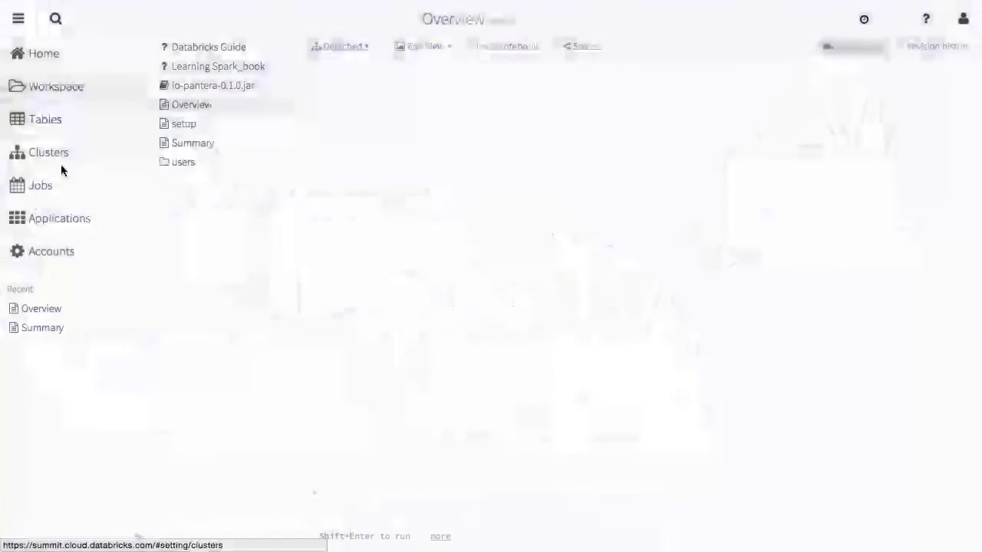
# Create cluster demo2 on Spark 1.4 preview with 33 workers and spot instances turned off.
pyautogui.click(59, 163)
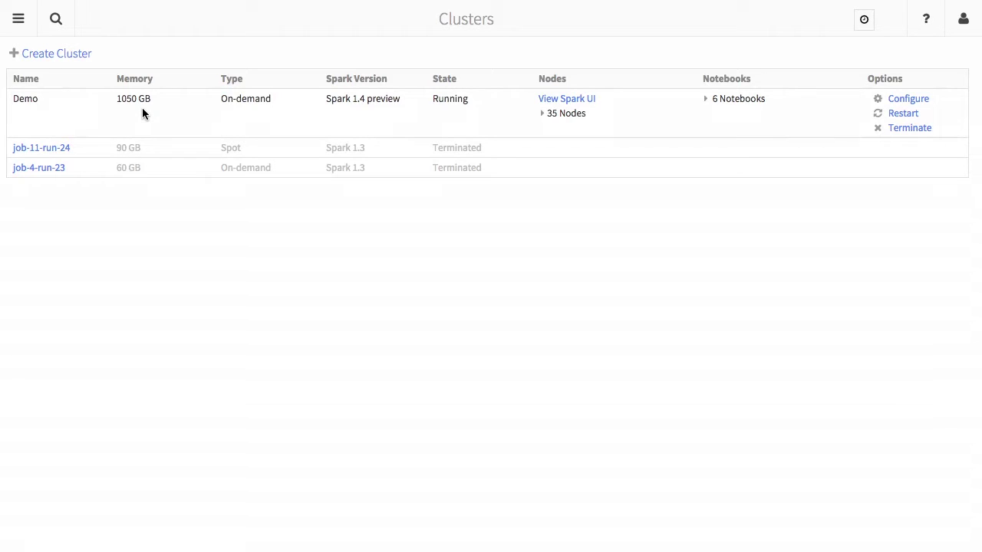
pyautogui.click(81, 54)
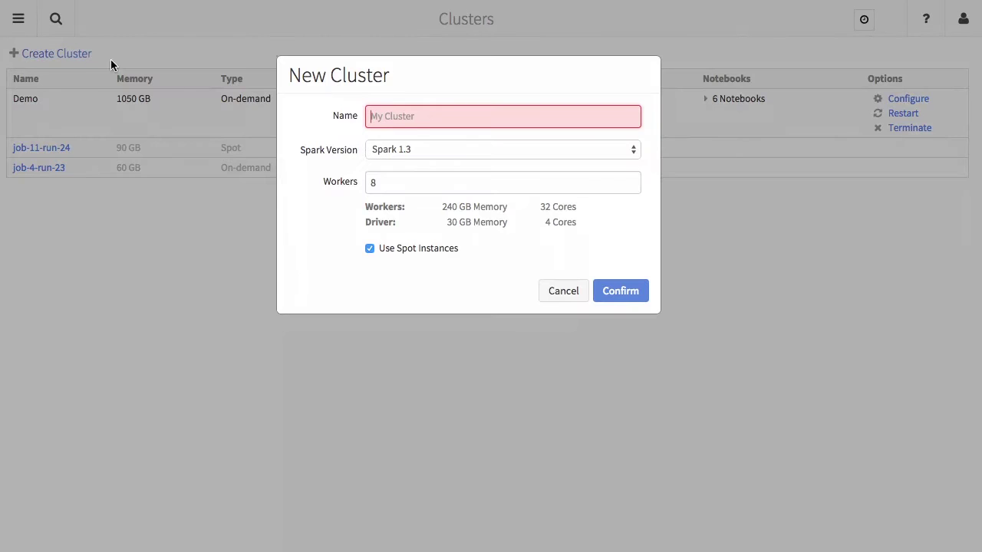
pyautogui.write('demo')
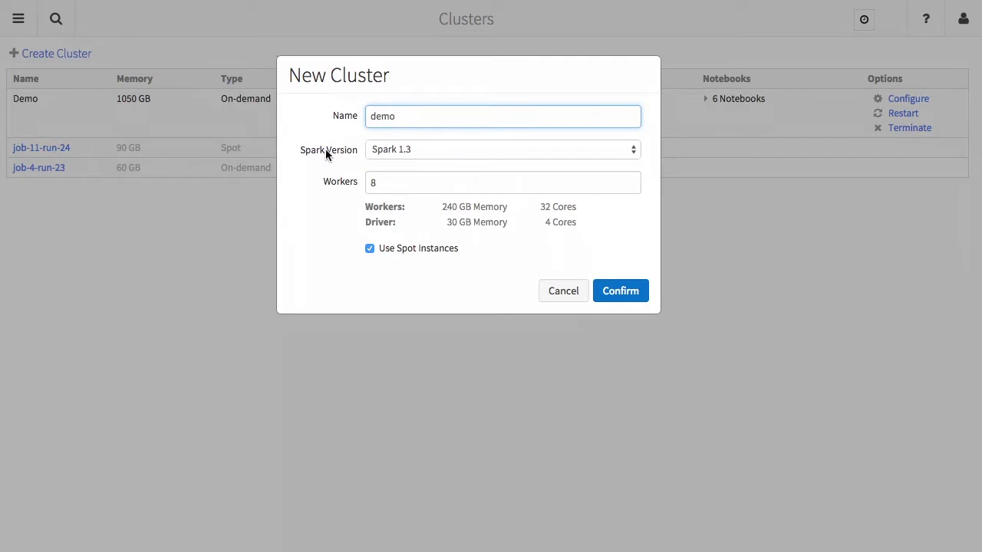
pyautogui.click(391, 156)
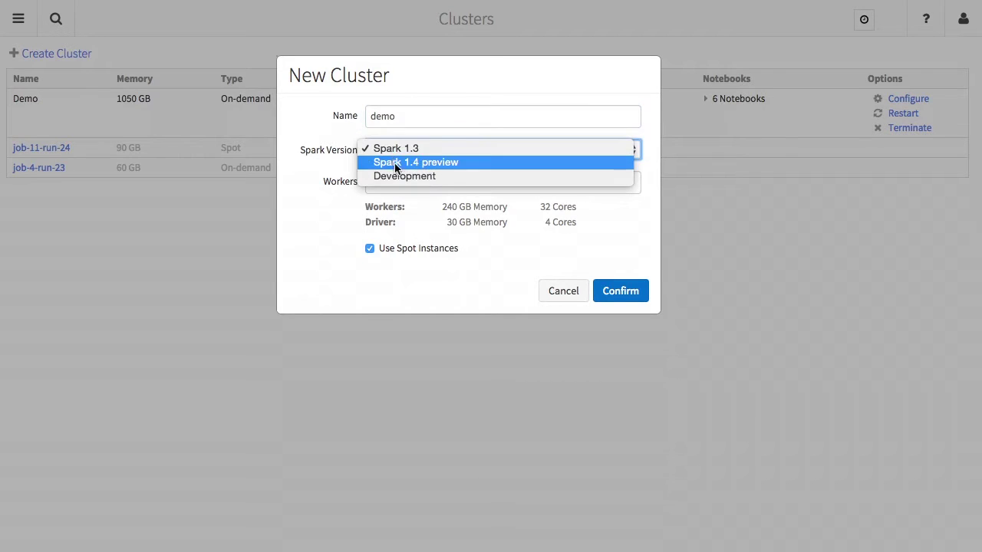
pyautogui.click(467, 161)
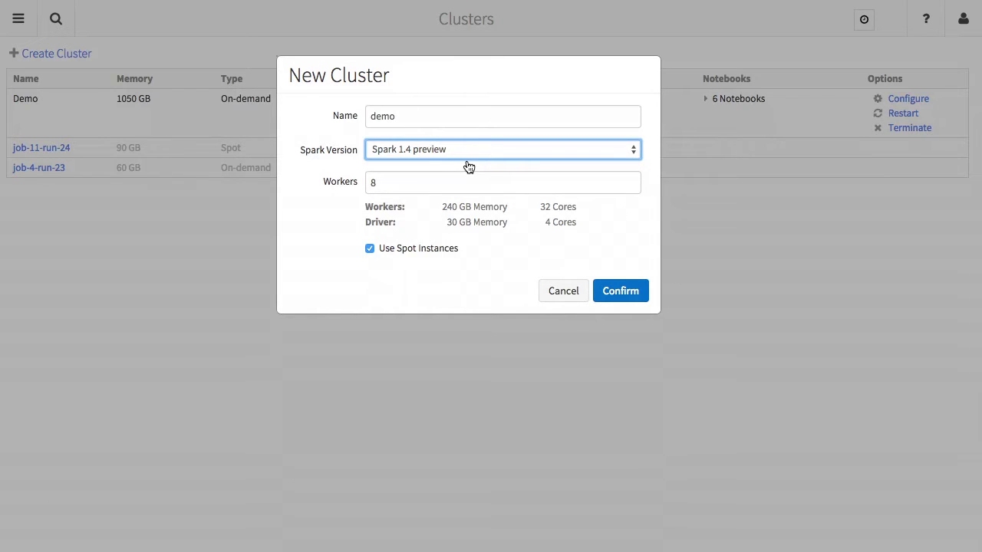
pyautogui.click(439, 182)
pyautogui.write('33')
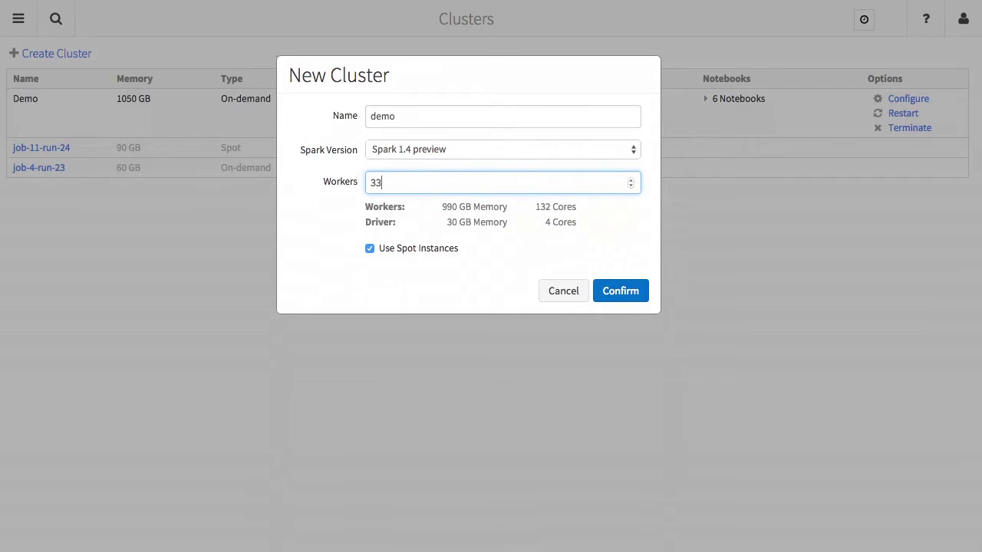
pyautogui.click(370, 253)
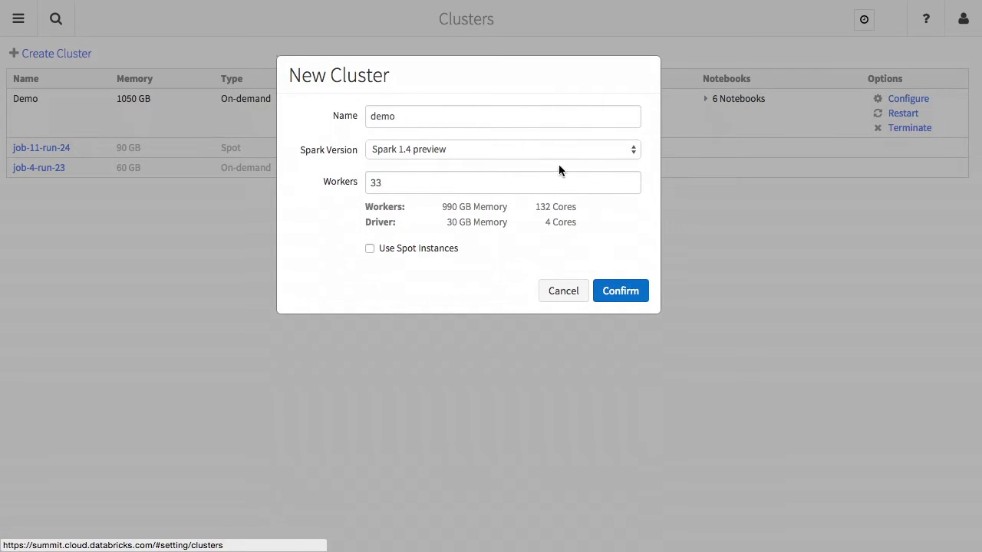
pyautogui.click(505, 118)
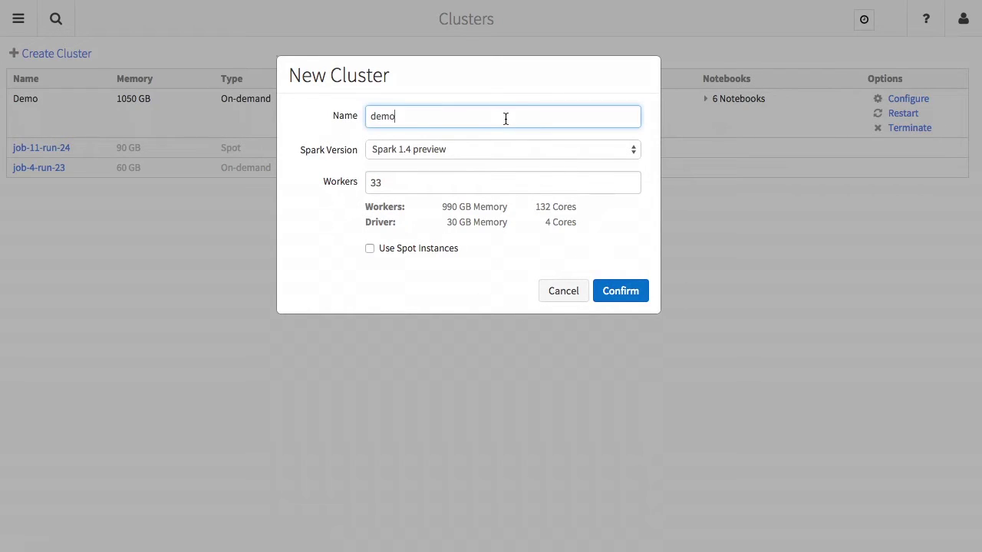
pyautogui.write('2')
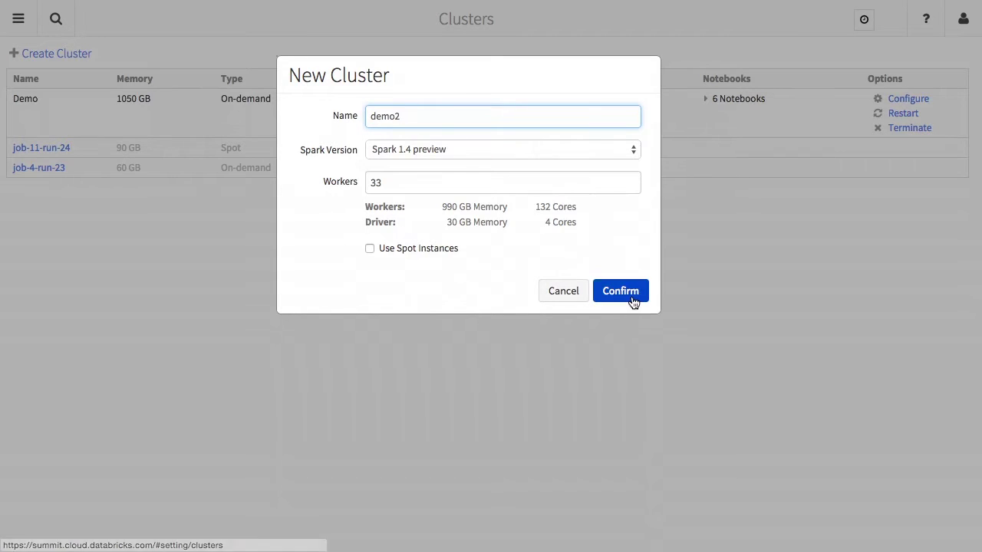
pyautogui.click(630, 292)
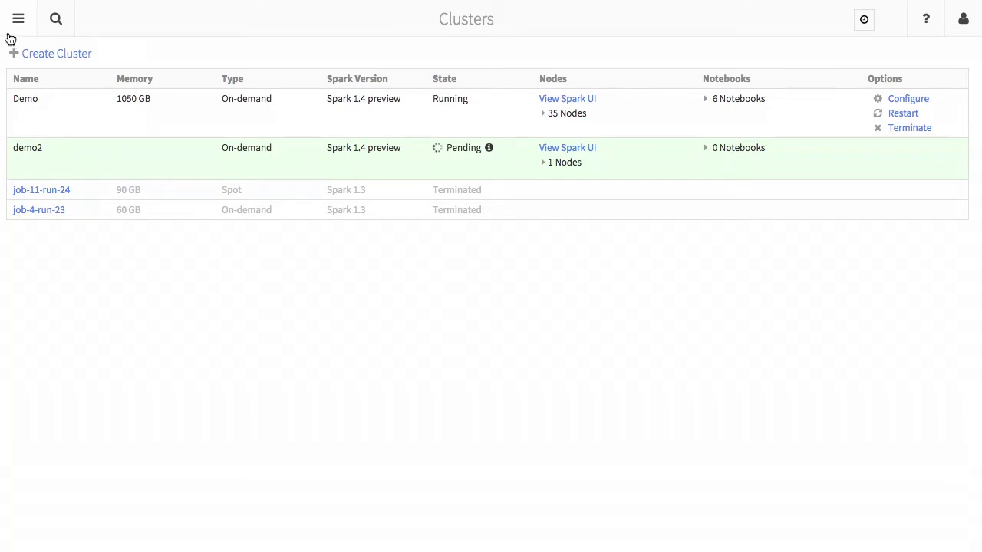
# Bring up the table creation options from the sidebar's Tables section.
pyautogui.moveTo(10, 38)
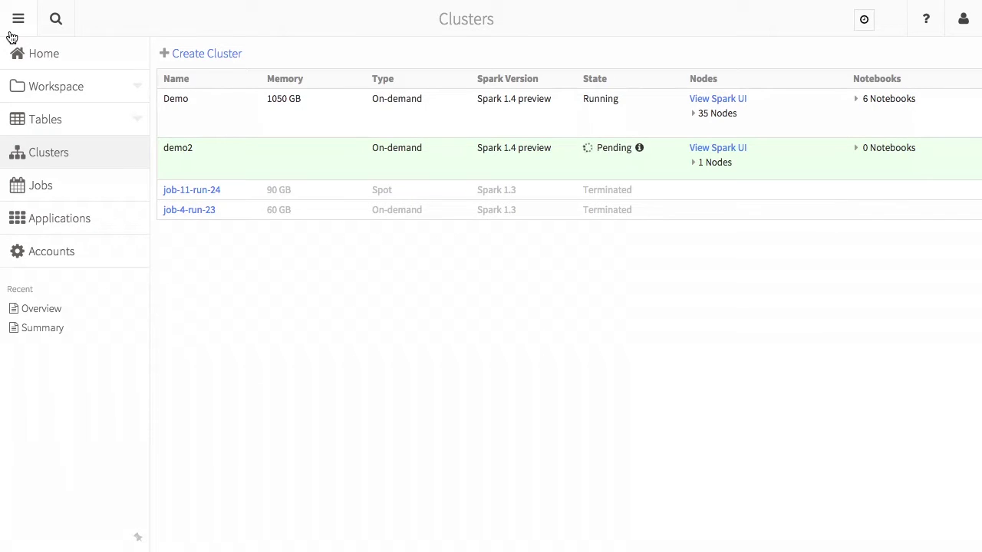
pyautogui.click(61, 129)
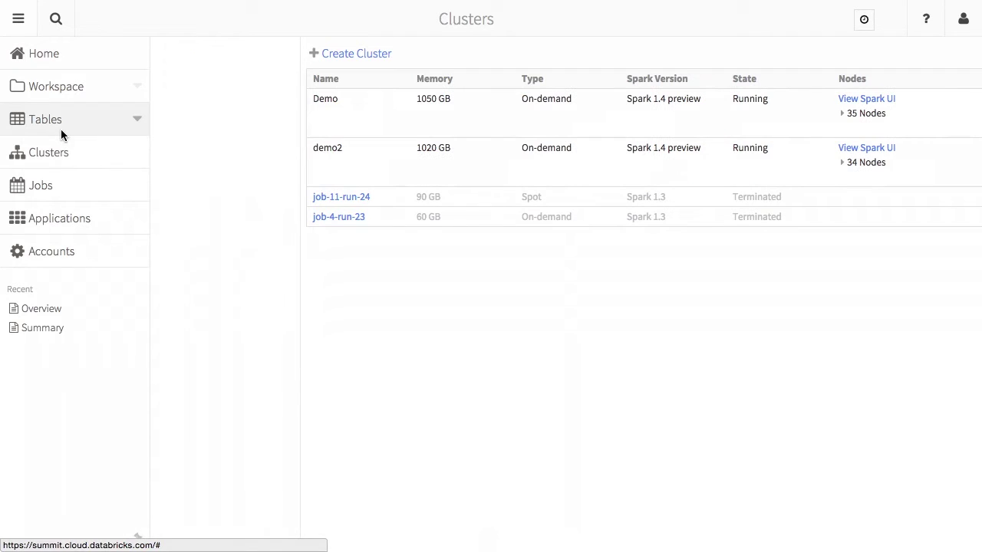
pyautogui.click(137, 122)
pyautogui.click(151, 146)
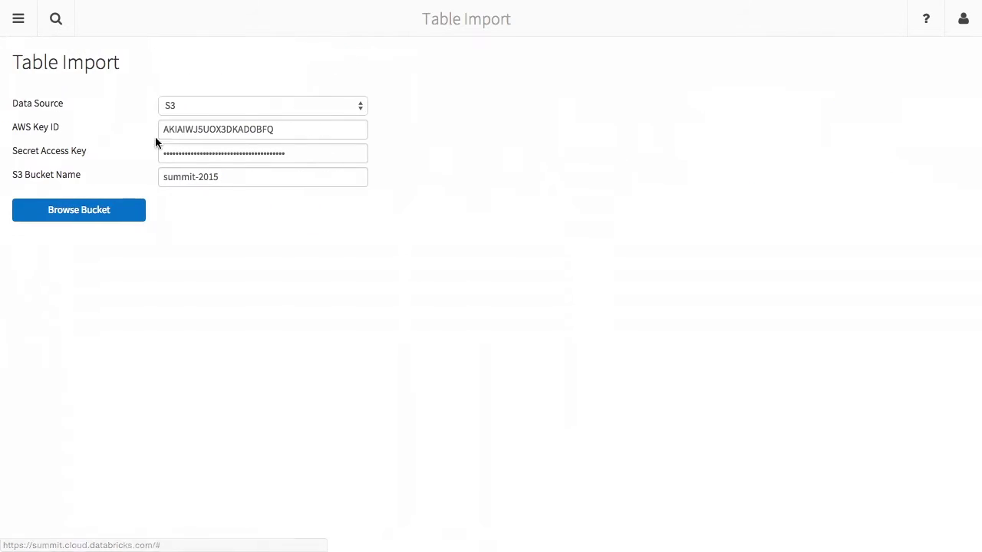
pyautogui.click(188, 105)
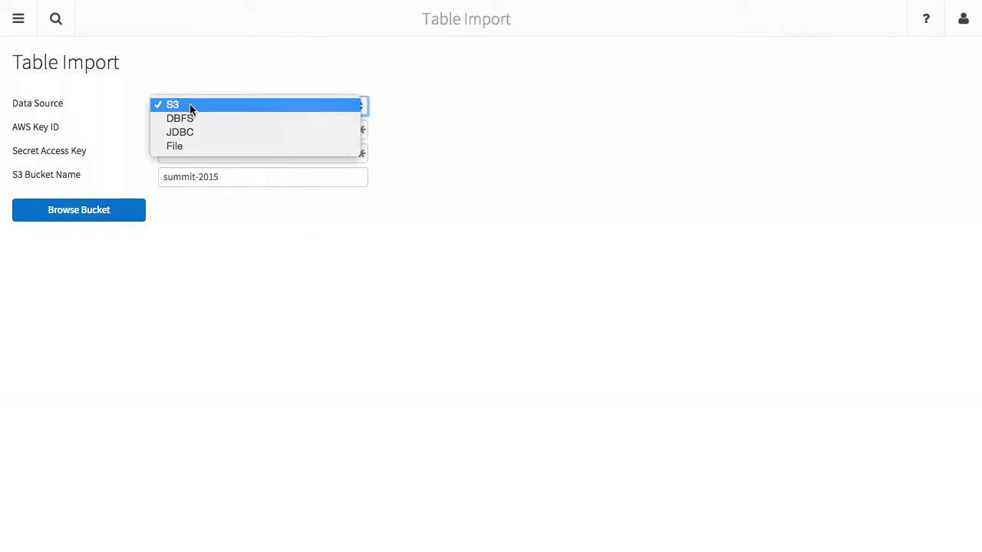
pyautogui.click(248, 119)
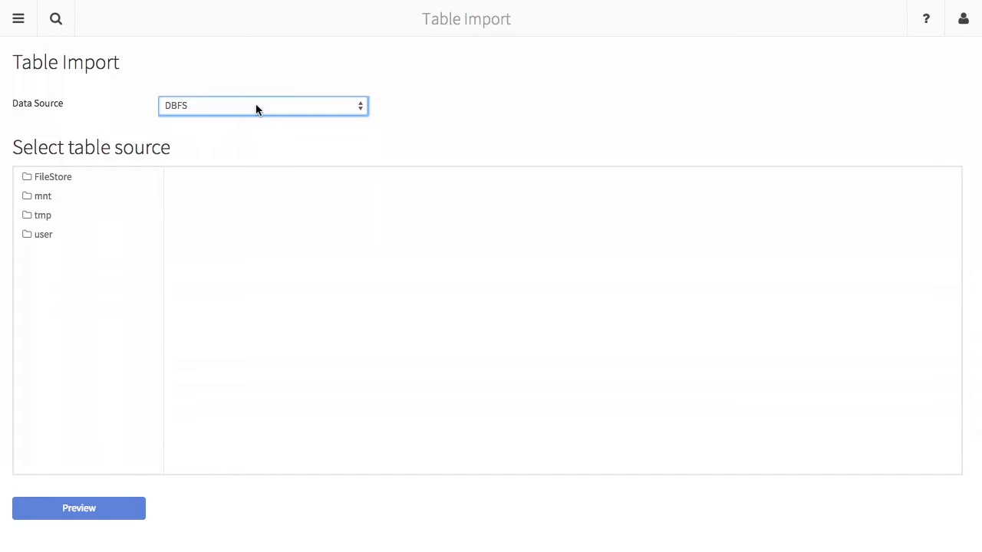
pyautogui.click(255, 106)
pyautogui.click(256, 119)
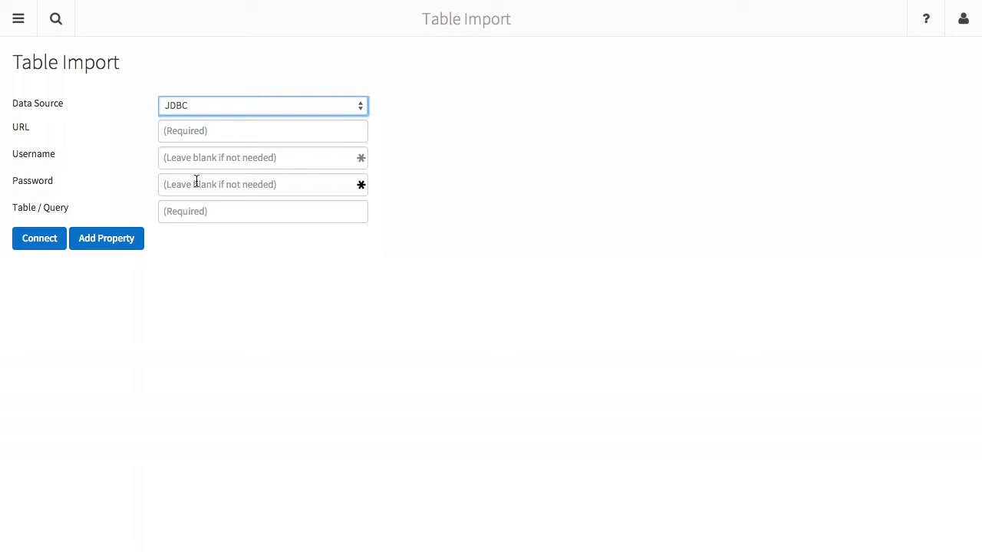
pyautogui.click(224, 107)
pyautogui.click(223, 118)
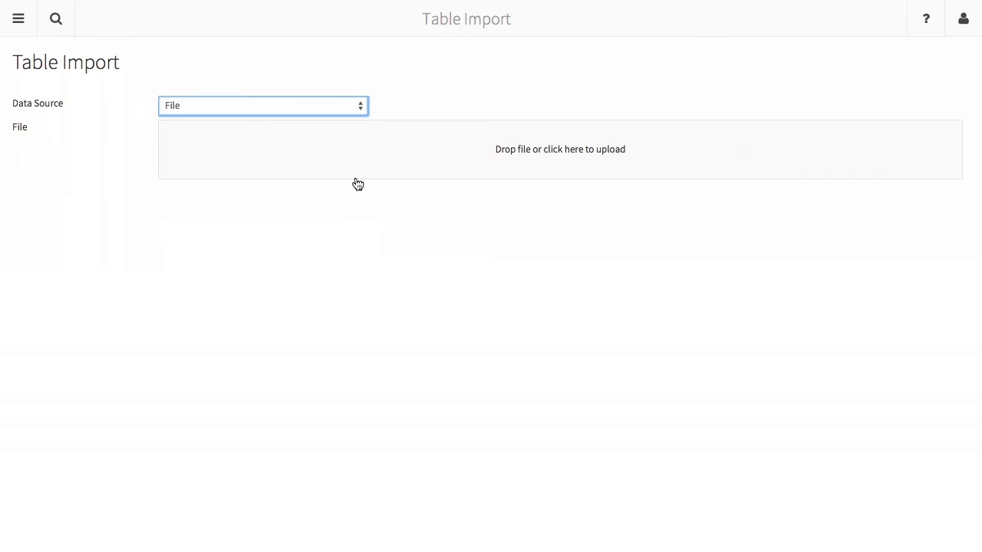
pyautogui.click(403, 160)
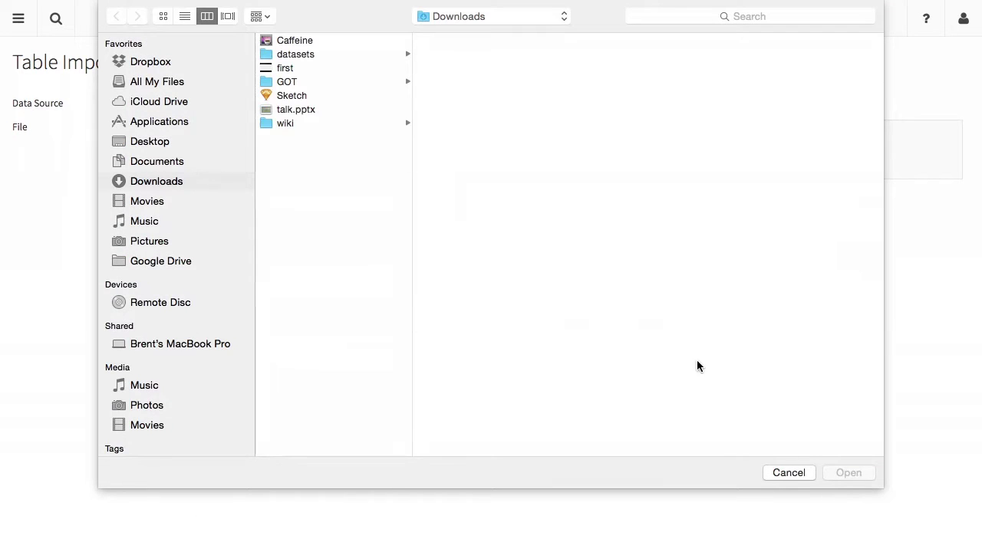
pyautogui.click(789, 471)
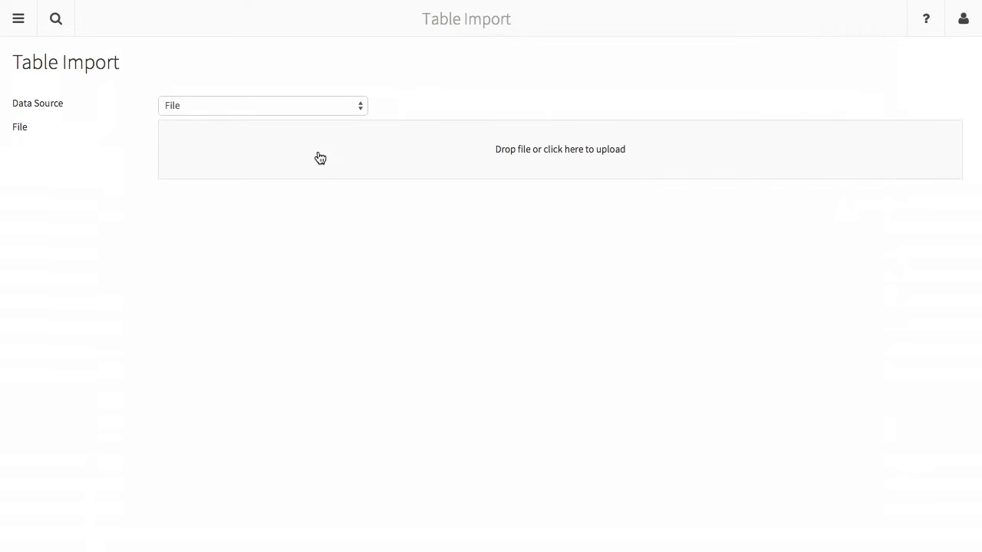
pyautogui.click(309, 105)
pyautogui.click(313, 64)
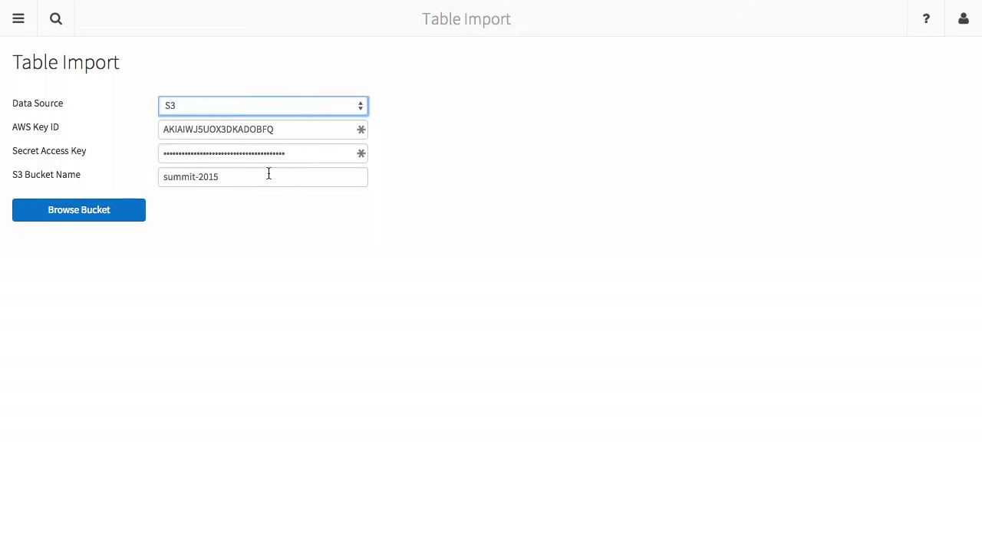
# Browse the summit-2015 bucket to the amazon folder and preview its data.
pyautogui.click(133, 209)
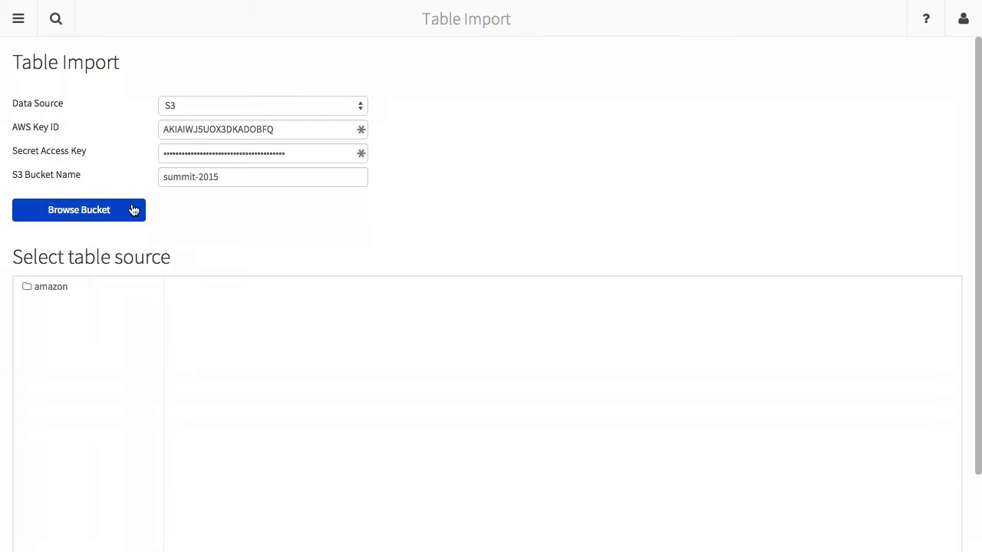
pyautogui.scroll(-3, 139, 294)
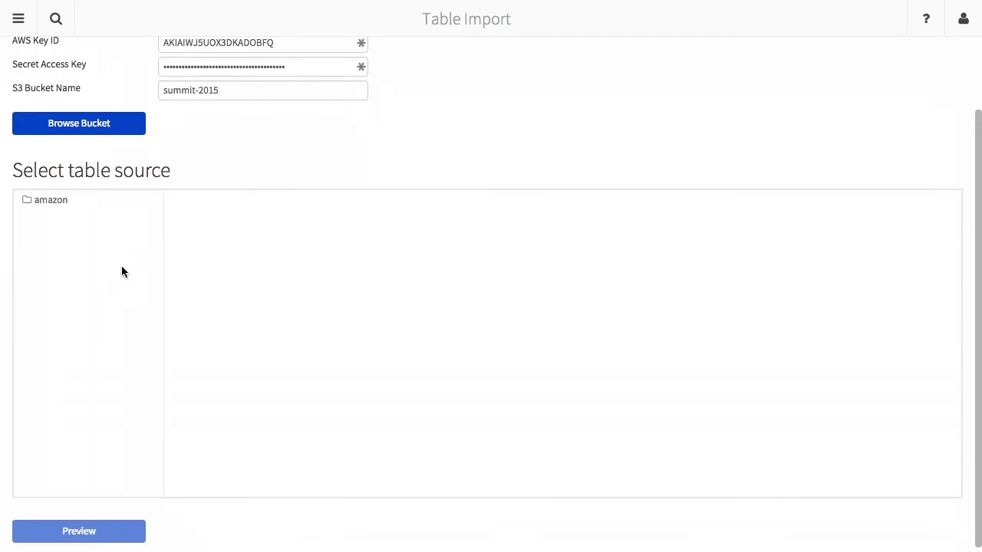
pyautogui.click(50, 201)
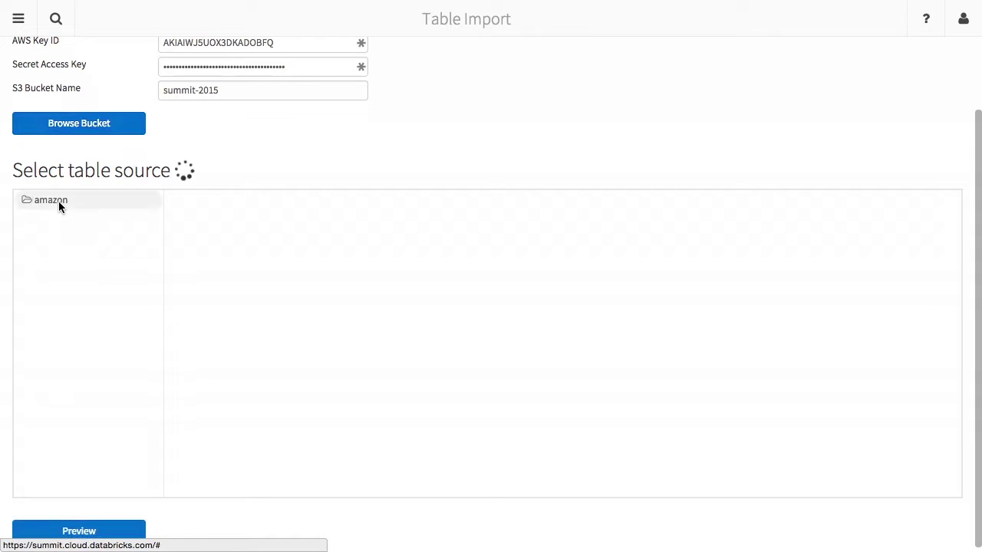
pyautogui.click(84, 530)
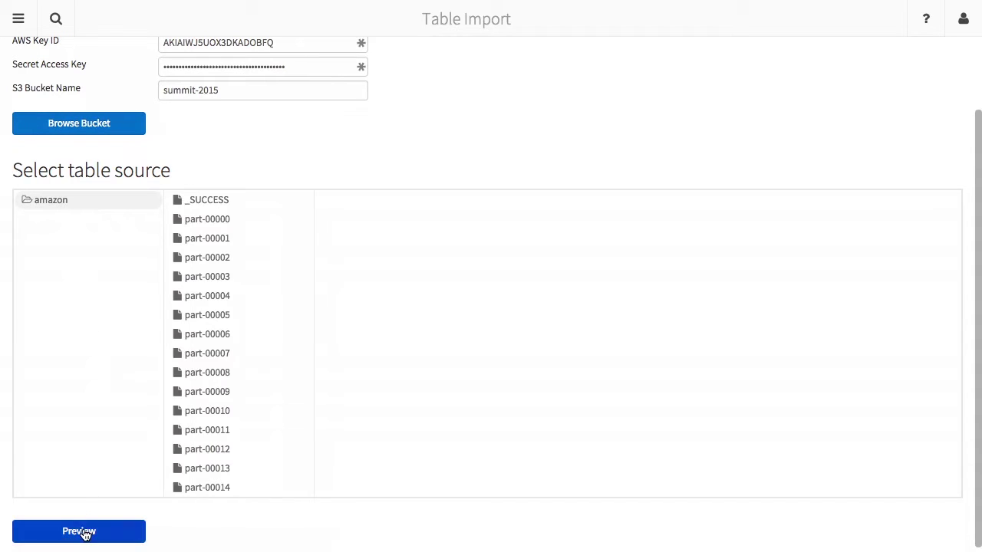
pyautogui.scroll(-3, 84, 531)
# Set the file type to JSON, check the preview, and create the amazon table.
pyautogui.click(76, 509)
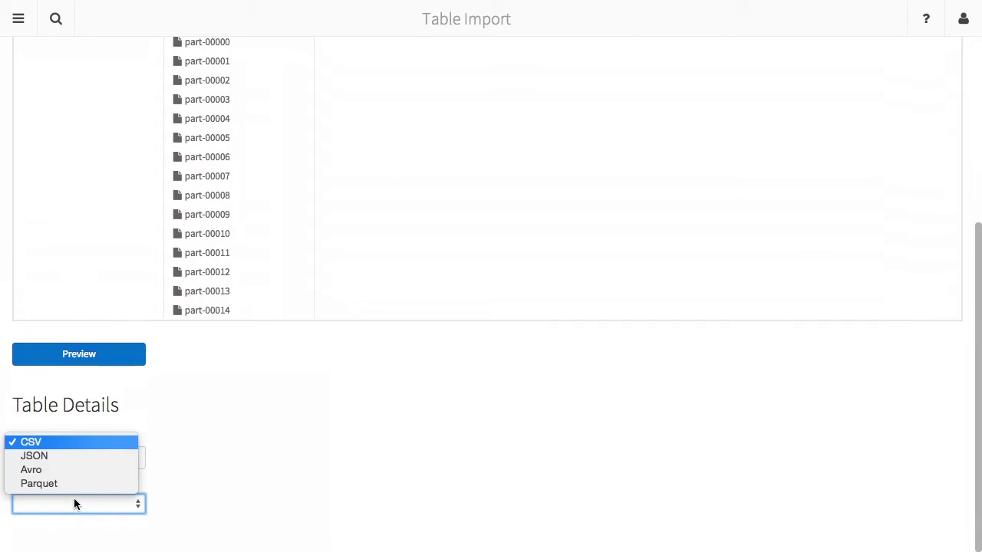
pyautogui.click(76, 460)
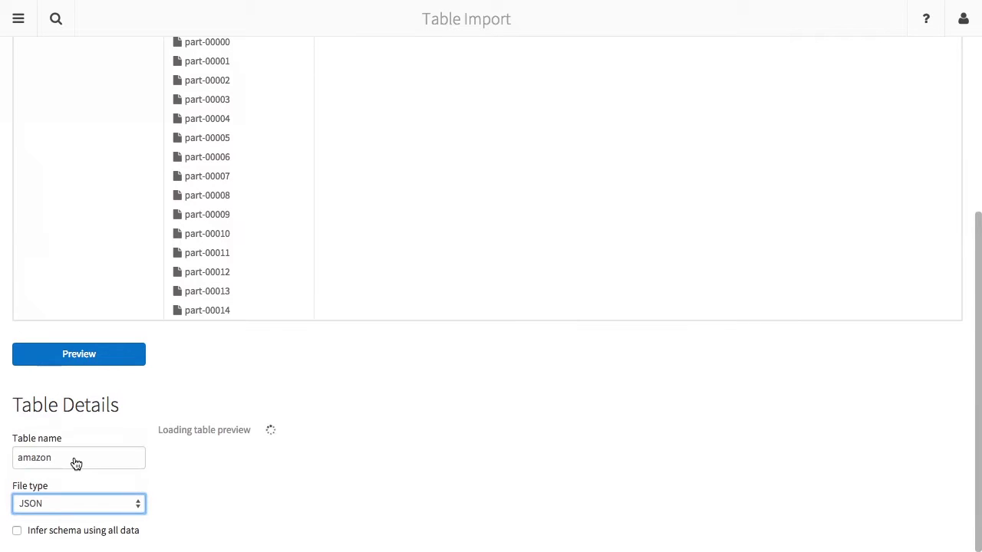
pyautogui.scroll(-4, 251, 458)
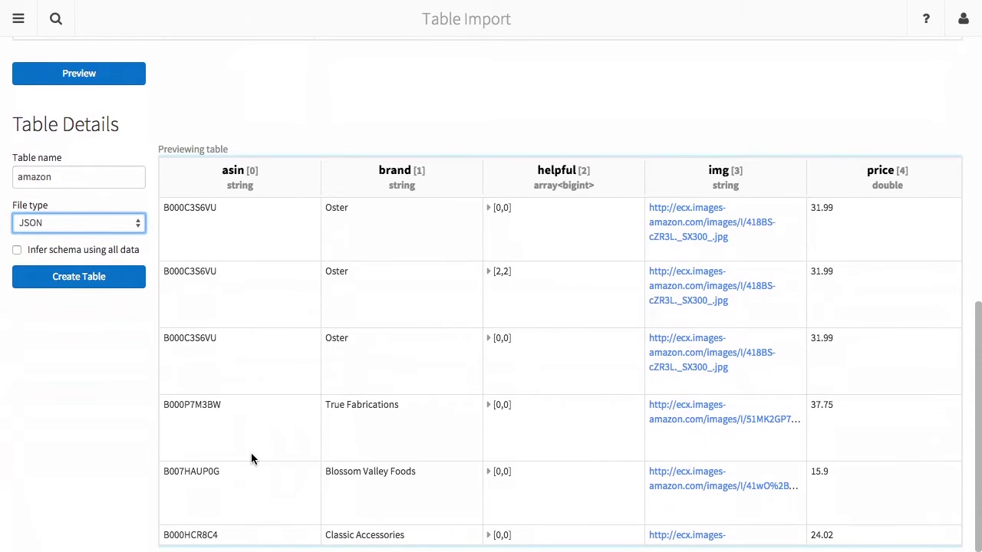
pyautogui.hscroll(5, 251, 458)
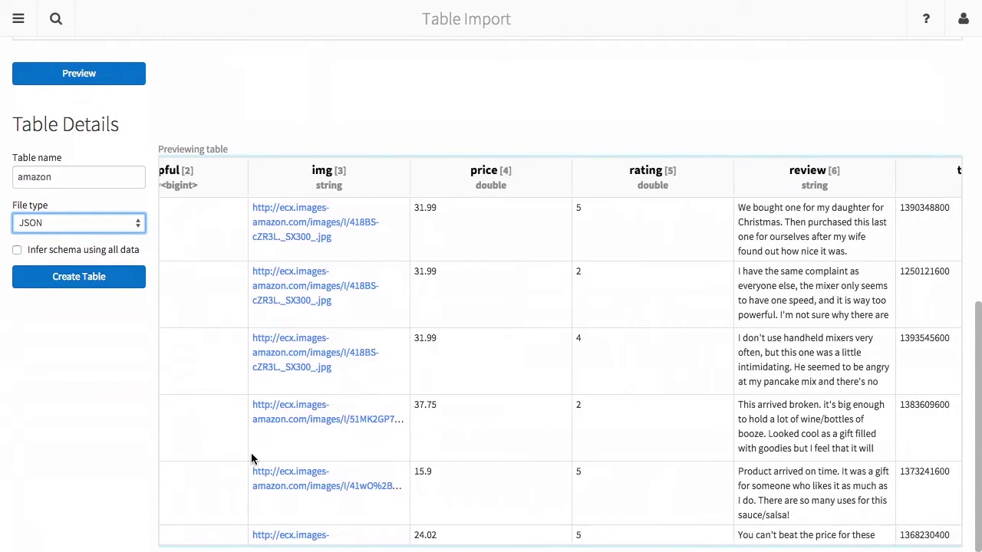
pyautogui.hscroll(5, 251, 458)
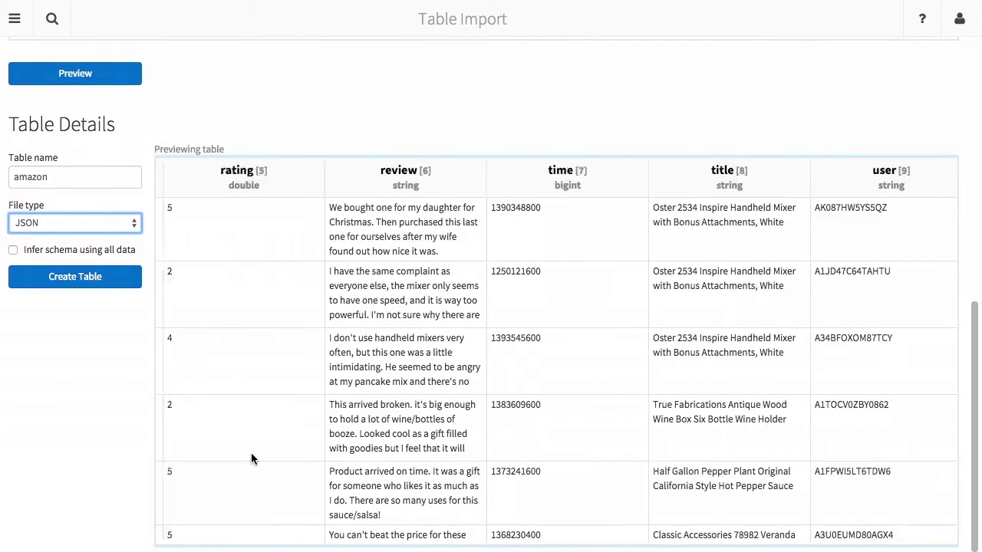
pyautogui.hscroll(-2, 250, 458)
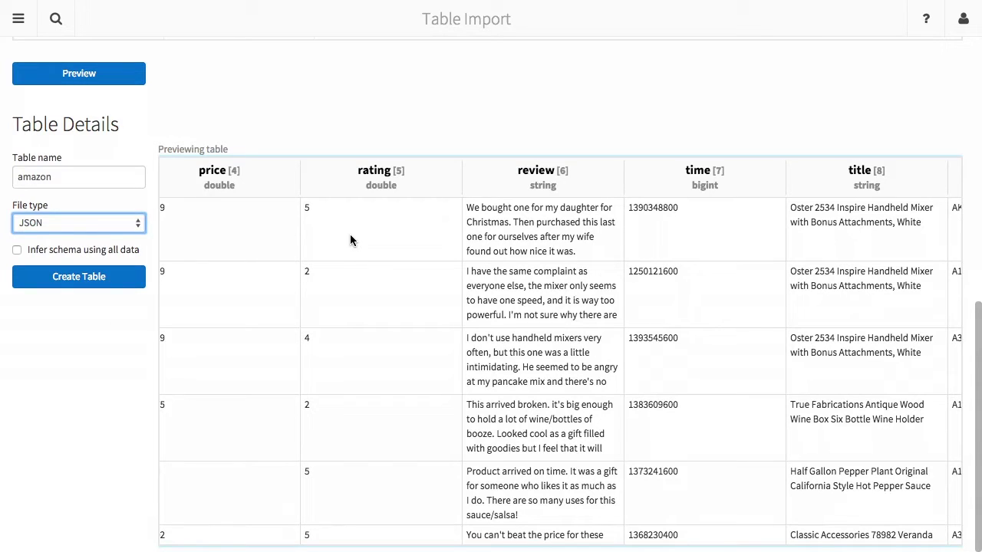
pyautogui.click(71, 178)
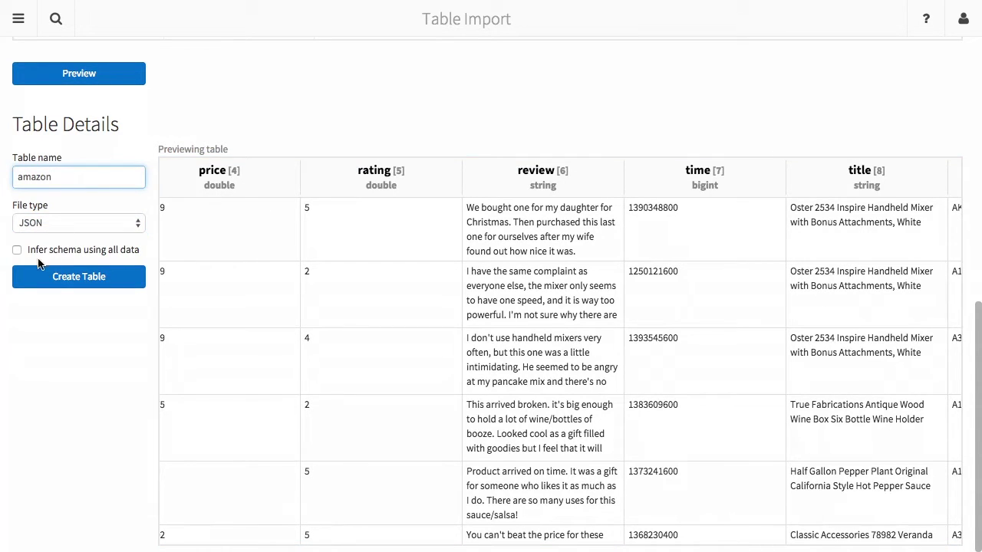
pyautogui.click(53, 279)
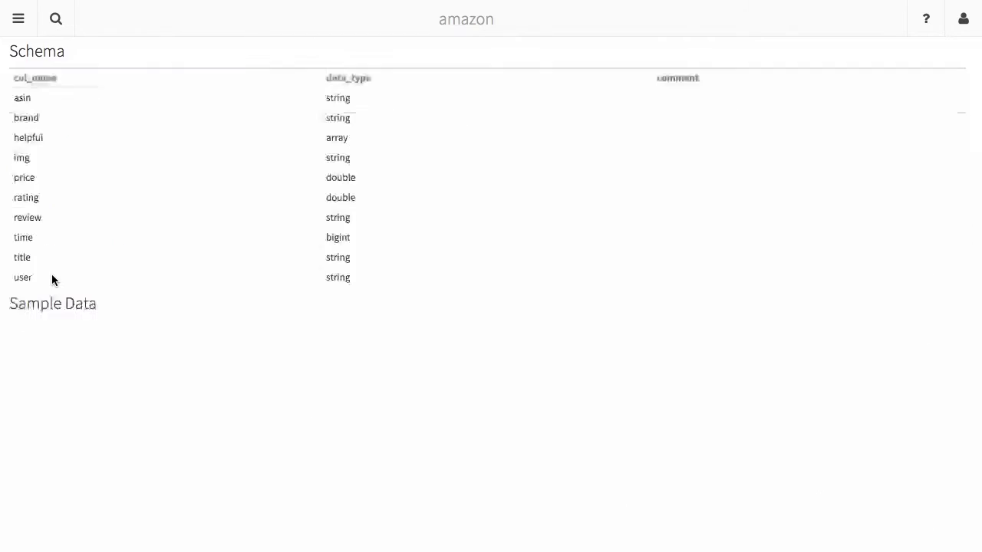
# Scroll through the amazon table's sample review rows.
pyautogui.scroll(-6, 51, 276)
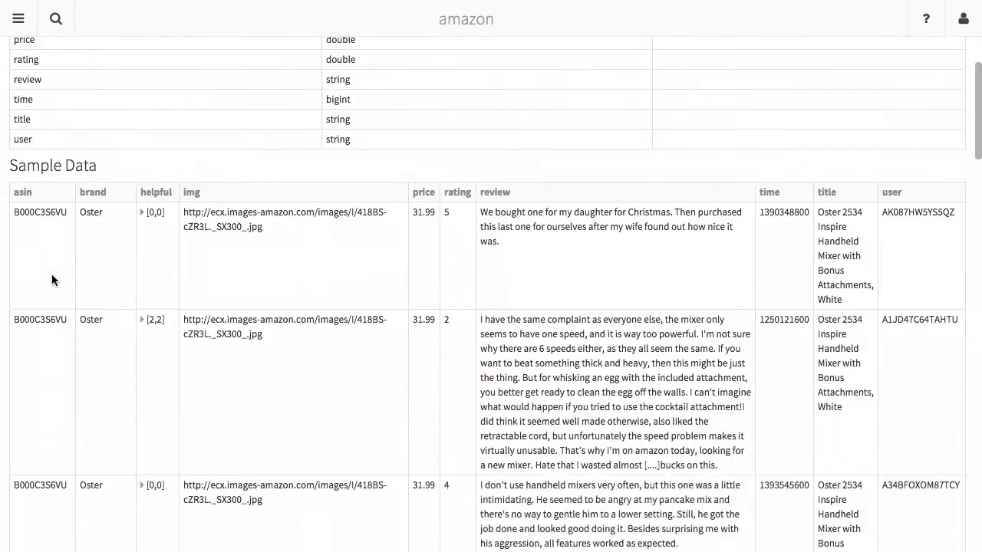
pyautogui.scroll(6, 51, 278)
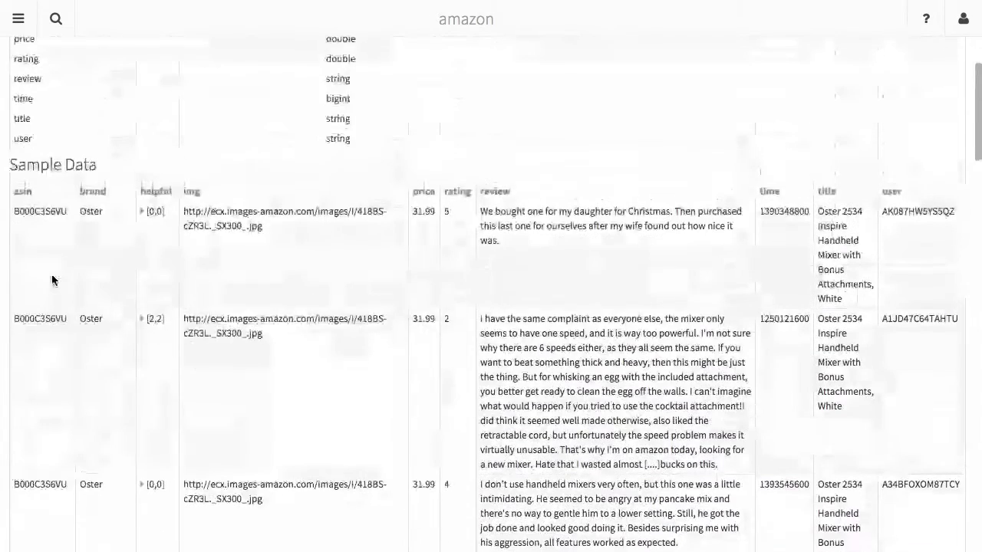
pyautogui.scroll(-2, 51, 278)
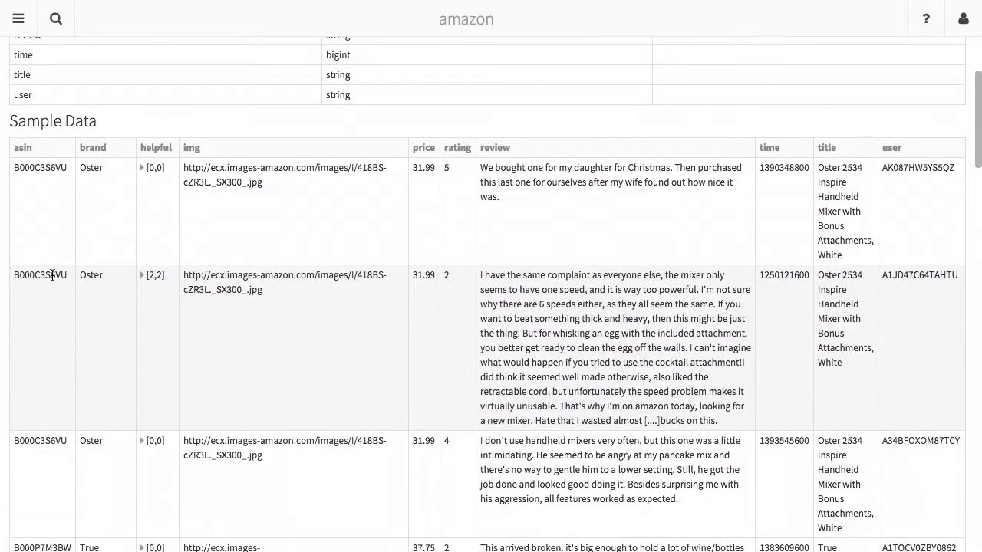
# Show the Workspace items from the sidebar and bring up their creation options.
pyautogui.click(17, 19)
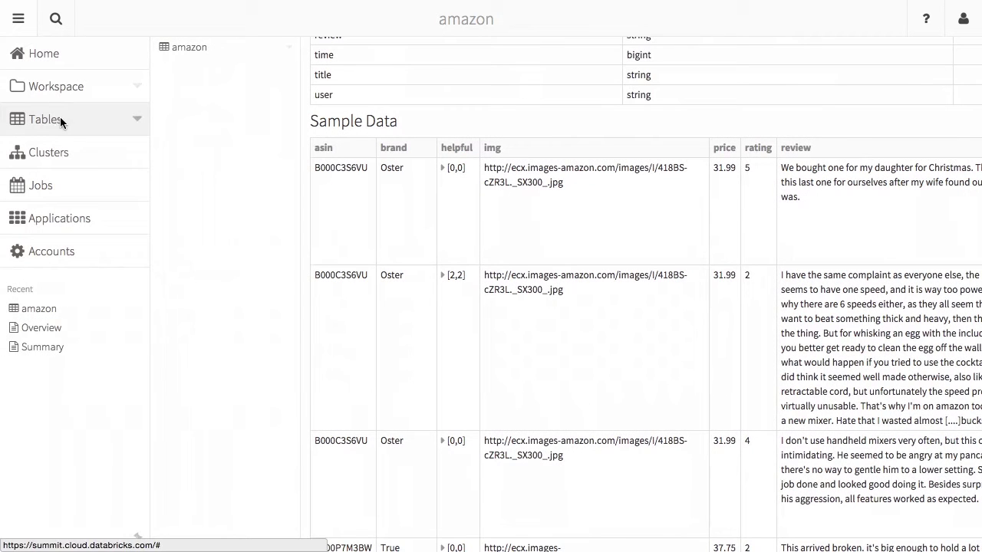
pyautogui.click(84, 86)
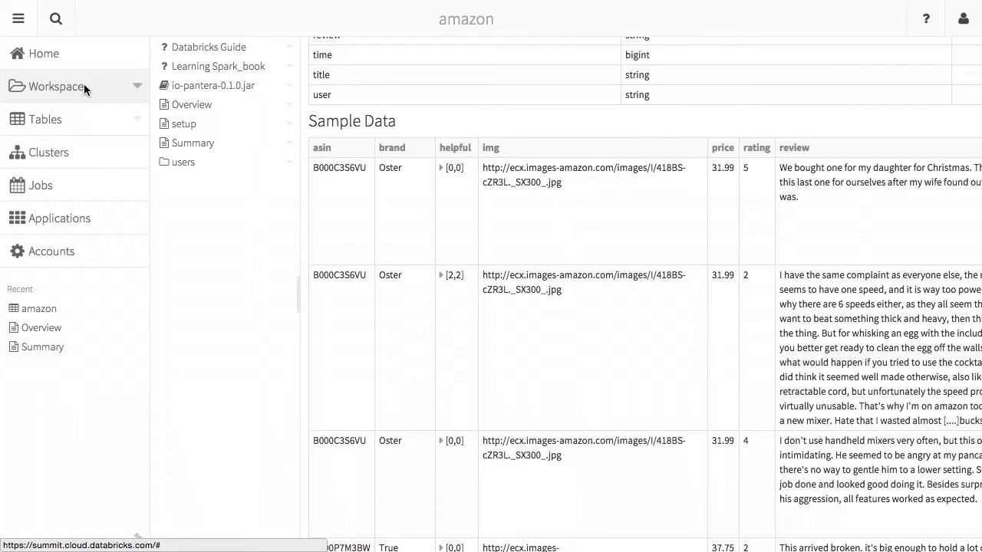
pyautogui.click(136, 86)
# Create an R notebook named explore attached to the Demo cluster.
pyautogui.moveTo(150, 108)
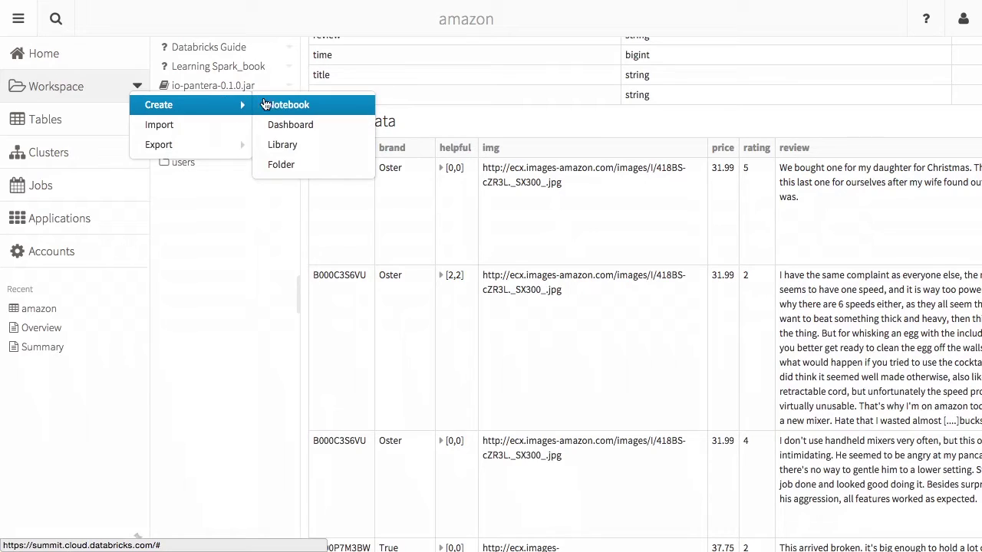
pyautogui.click(274, 105)
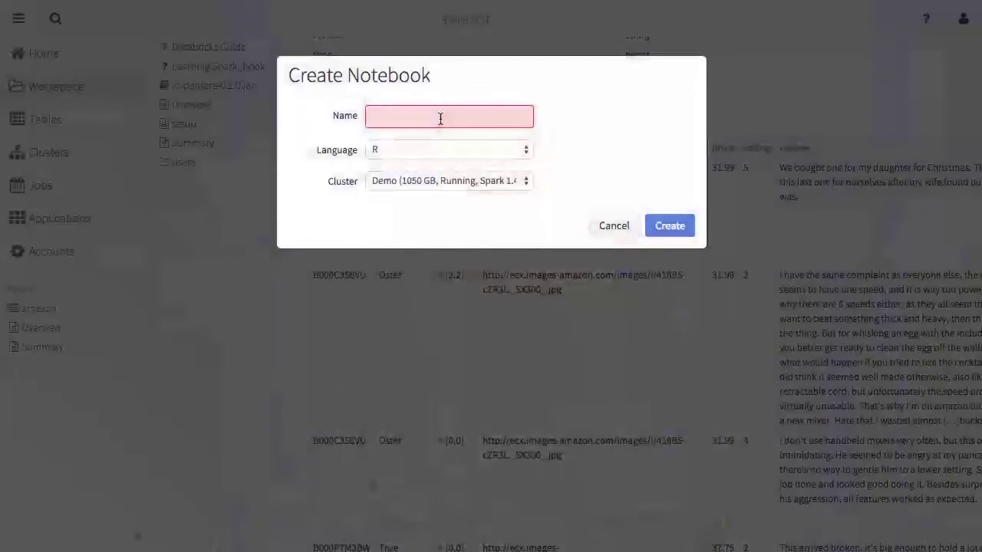
pyautogui.write('explore')
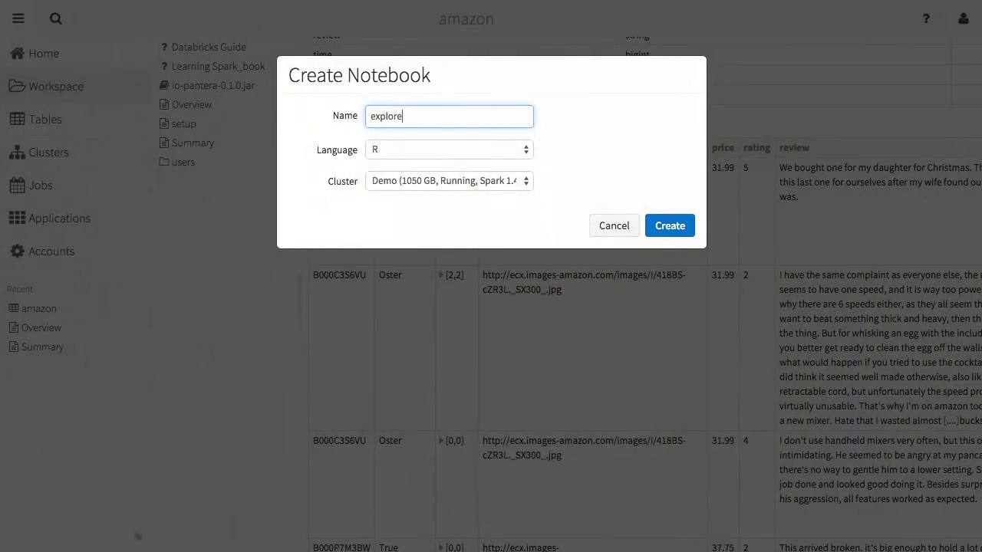
pyautogui.click(471, 184)
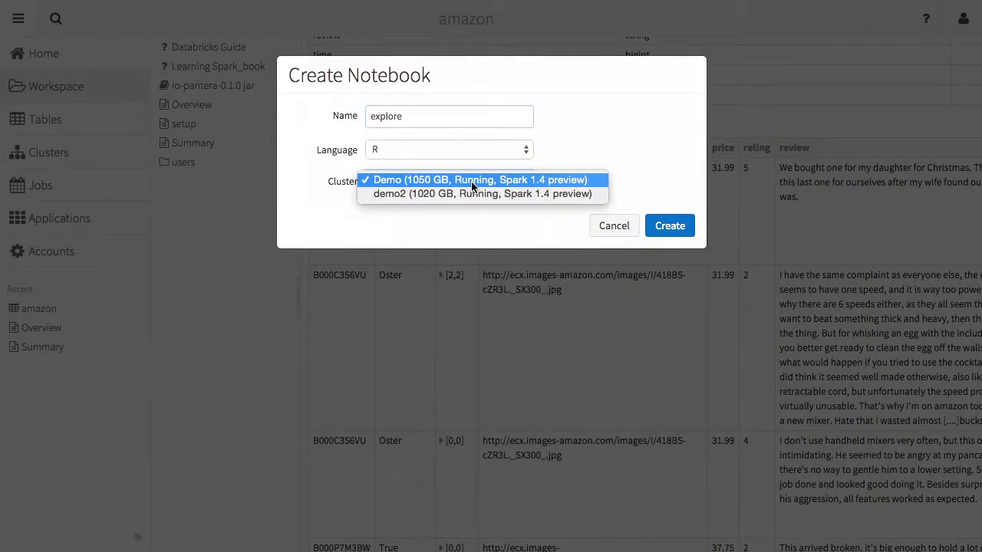
pyautogui.click(429, 178)
pyautogui.click(660, 227)
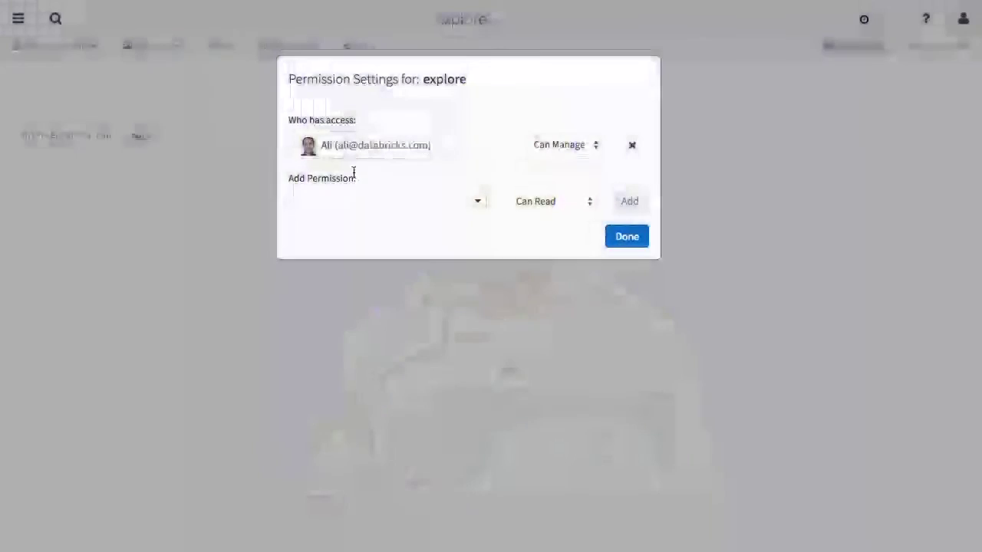
# Add the first colleague to the notebook's permissions with Can Edit access.
pyautogui.click(350, 193)
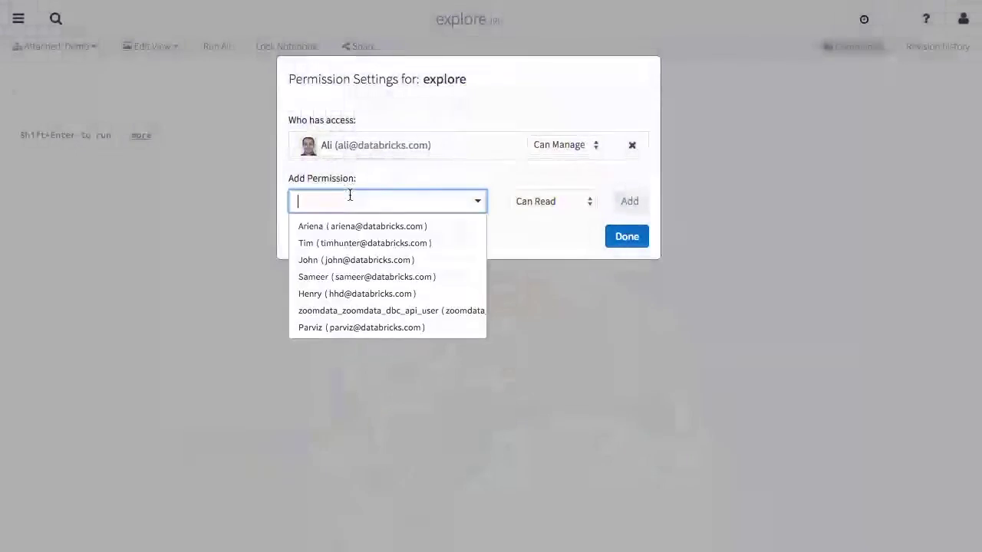
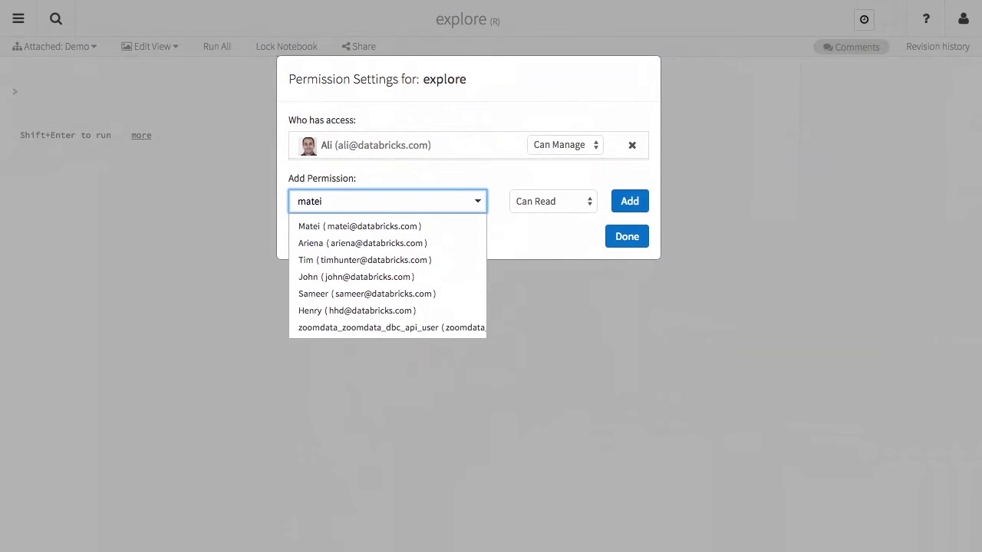
pyautogui.press('Down')
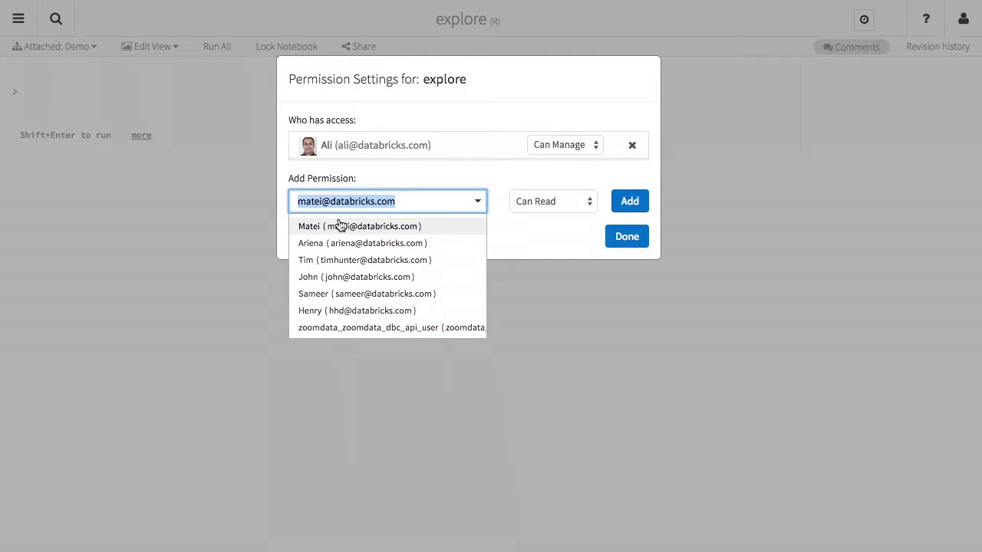
pyautogui.click(341, 226)
pyautogui.click(540, 201)
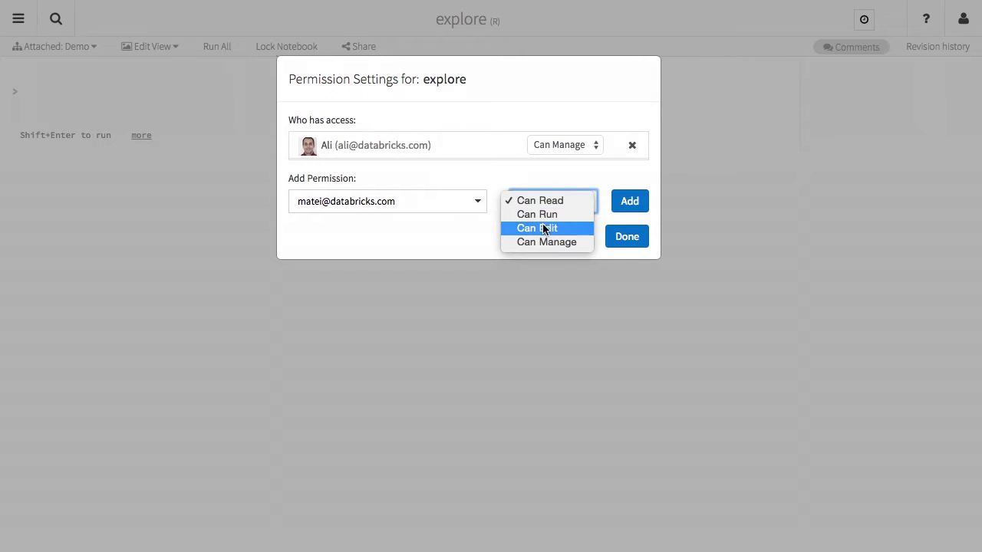
pyautogui.click(544, 229)
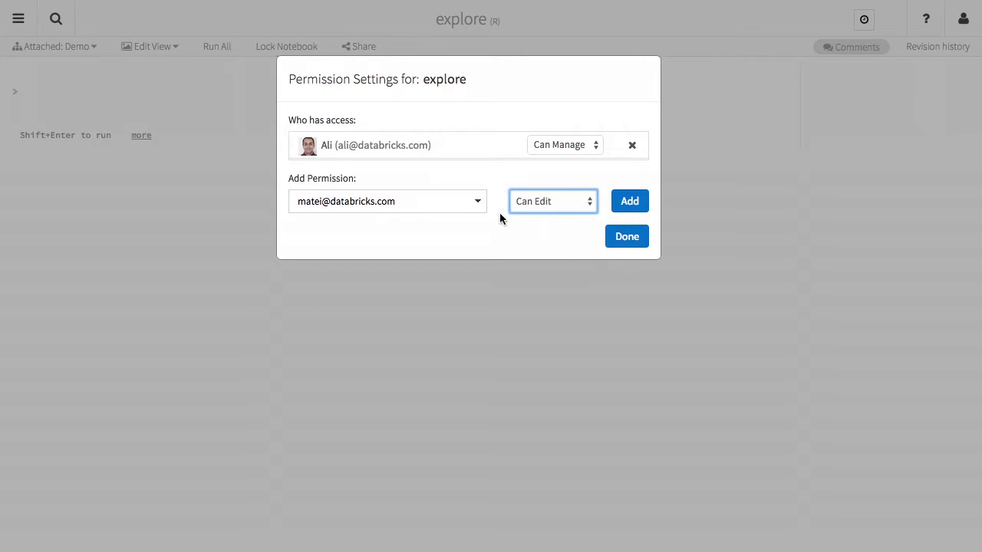
pyautogui.click(625, 206)
# Add a second colleague with Can Manage access and save the permission changes.
pyautogui.click(421, 238)
pyautogui.write('hoss')
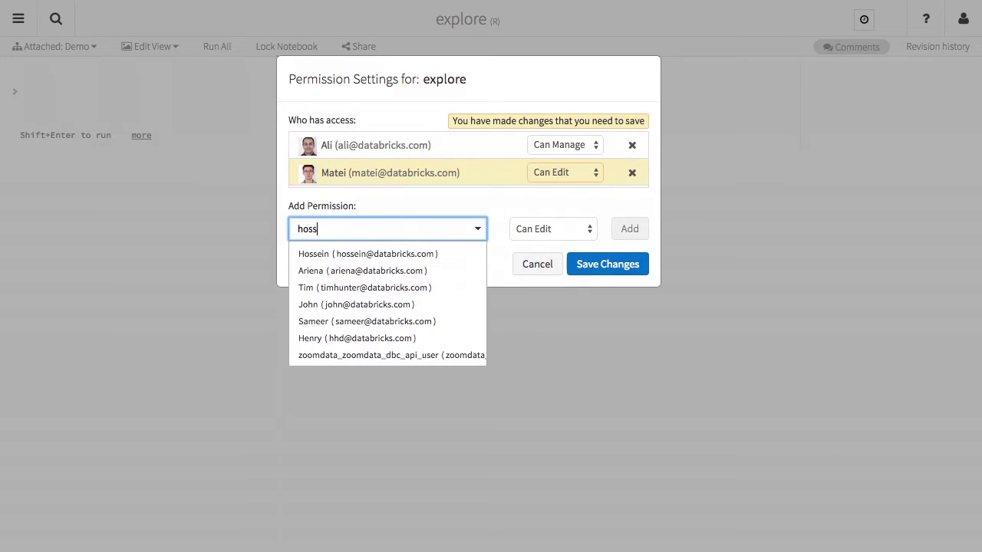
pyautogui.press('Down')
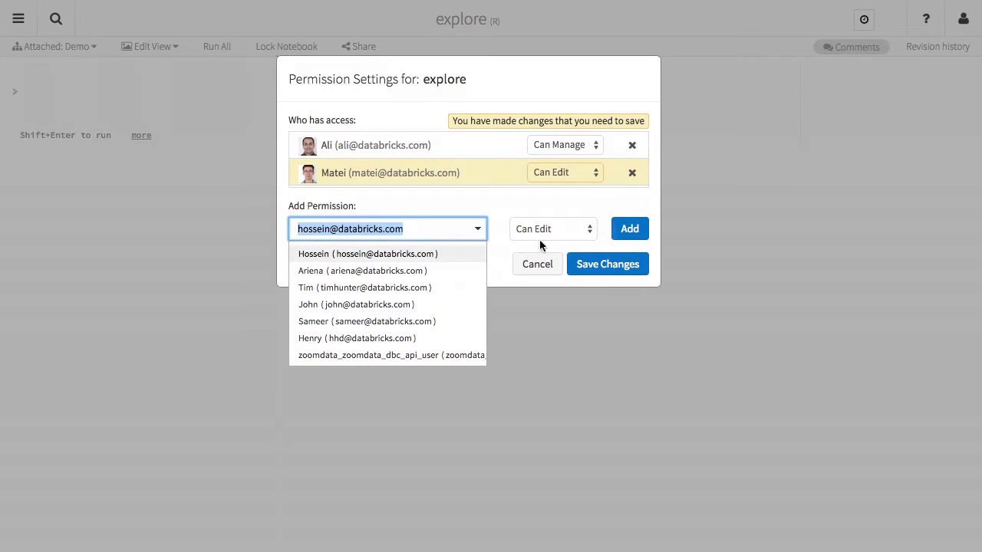
pyautogui.click(465, 252)
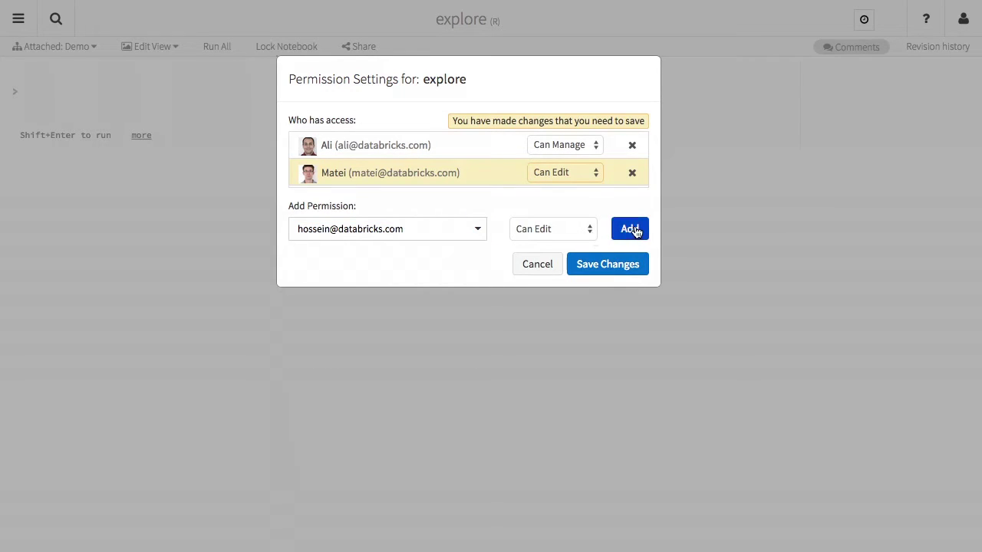
pyautogui.click(552, 229)
pyautogui.click(570, 241)
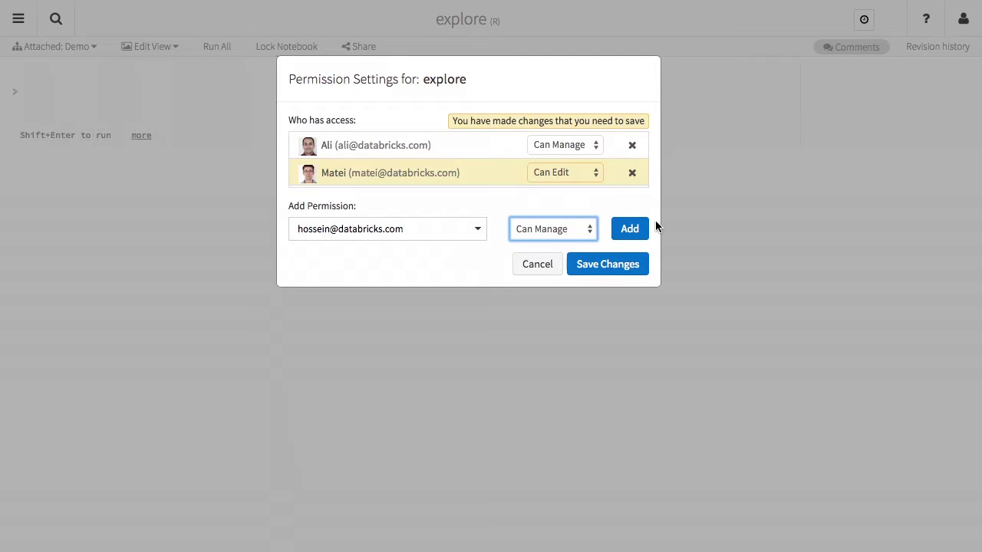
pyautogui.click(625, 231)
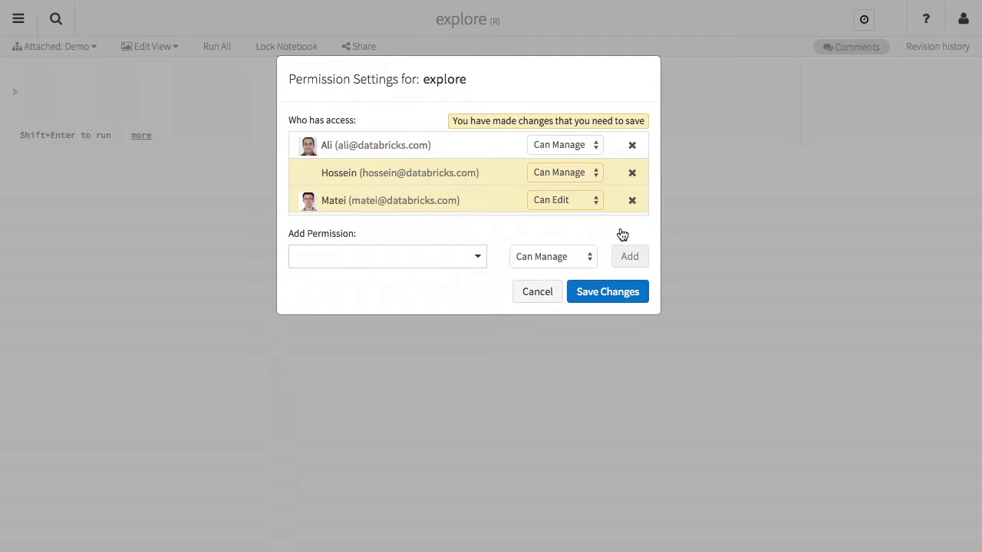
pyautogui.click(591, 287)
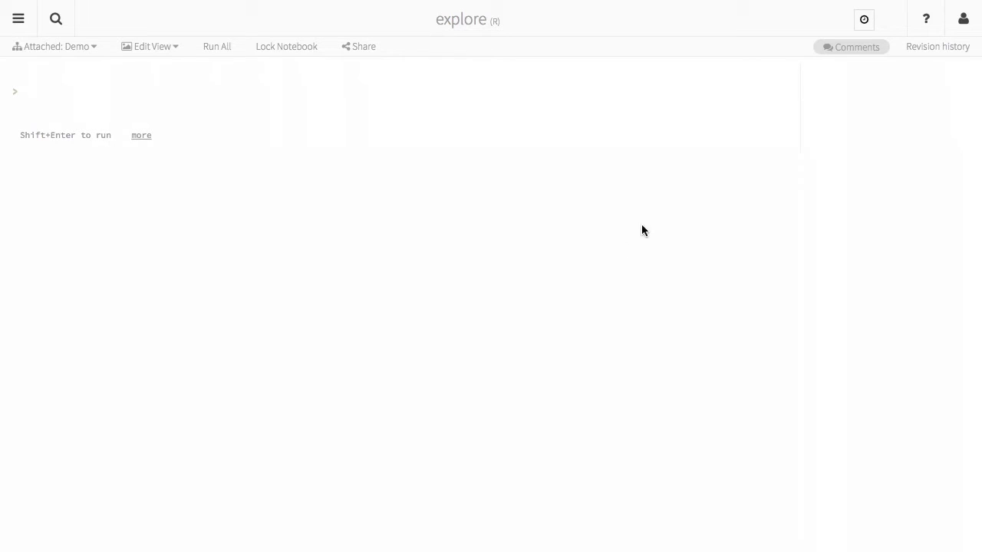
# Write and render the markdown heading 'Explore Amazon Dataset' in the first cell.
pyautogui.click(846, 54)
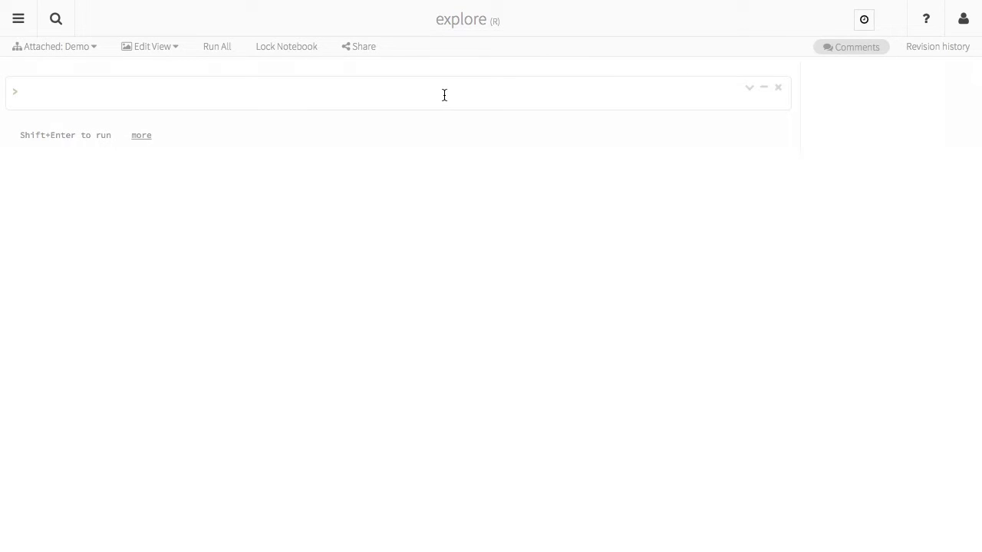
pyautogui.click(421, 95)
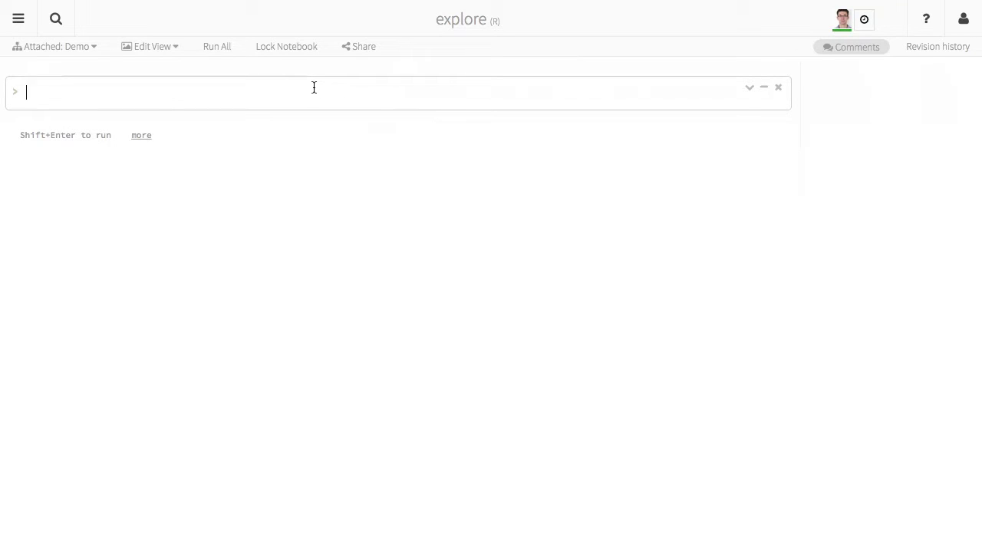
pyautogui.write('%md # Explore Aam')
pyautogui.write('z')
pyautogui.press('BackSpace')
pyautogui.press('BackSpace')
pyautogui.press('BackSpace')
pyautogui.write('mazon Dataset')
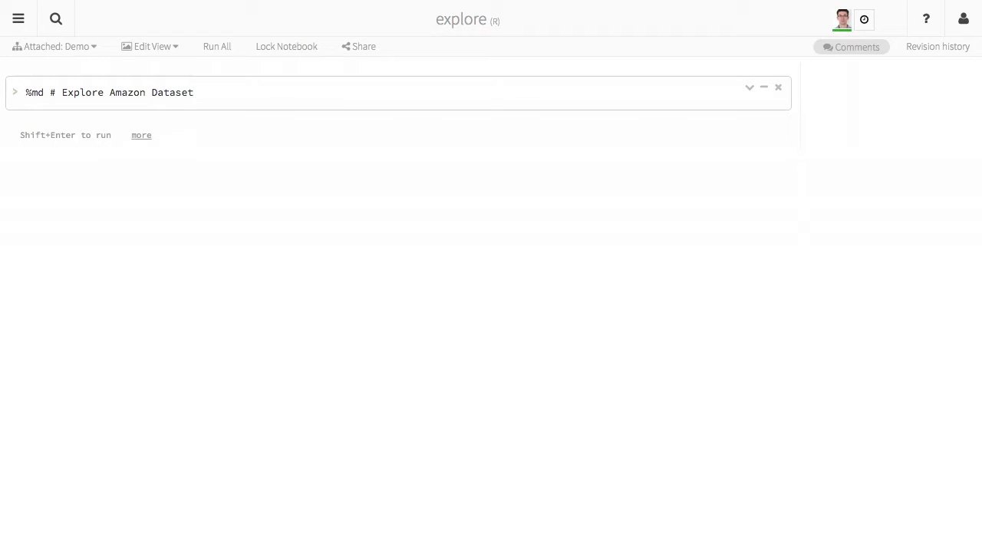
pyautogui.hotkey('shift', 'Return')
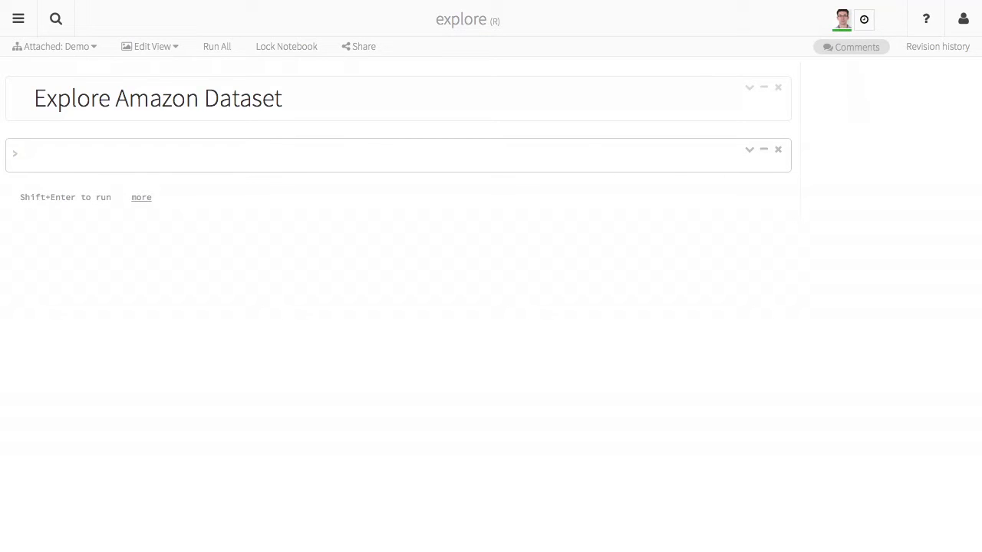
# Add and render the subheading 'Binary classification: positive vs negative reviews'.
pyautogui.write('%md ##')
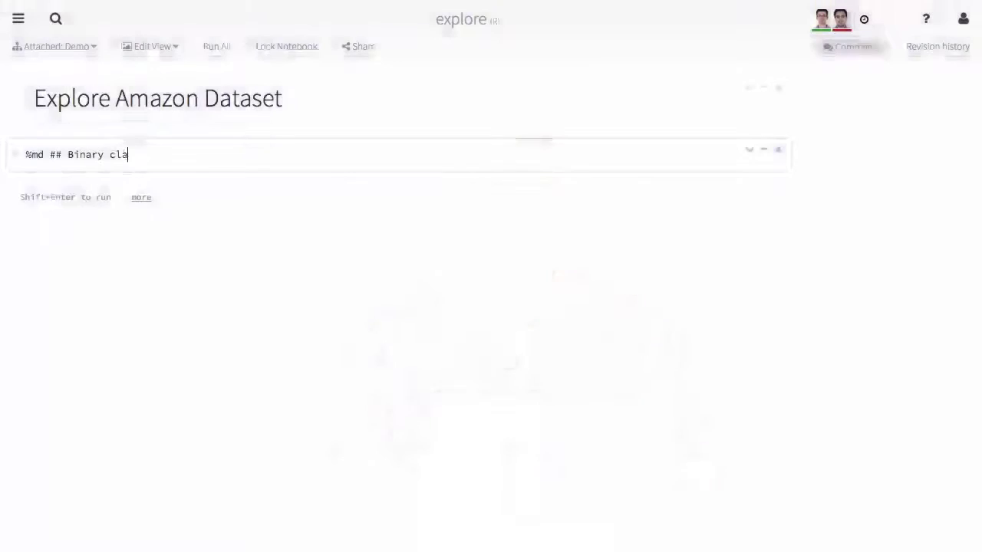
pyautogui.write('sification:')
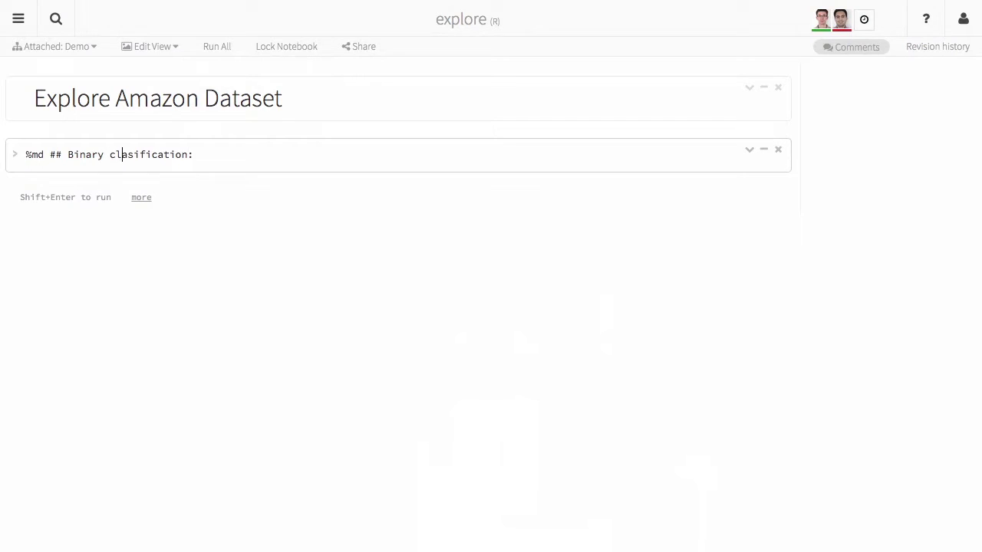
pyautogui.press('Right')
pyautogui.write('s')
pyautogui.press('Right')
pyautogui.write('positive vs negativ')
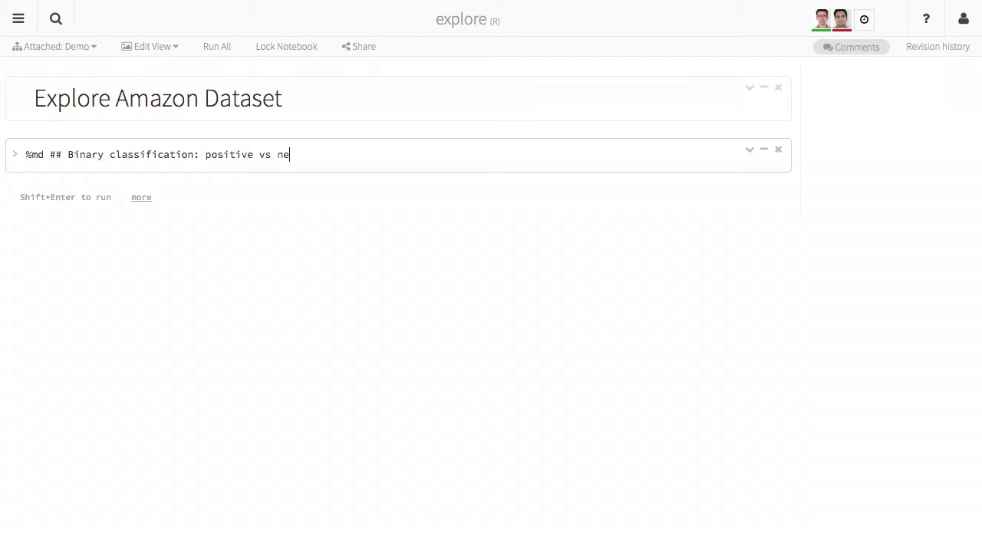
pyautogui.write('e reviews')
pyautogui.hotkey('shift', 'Return')
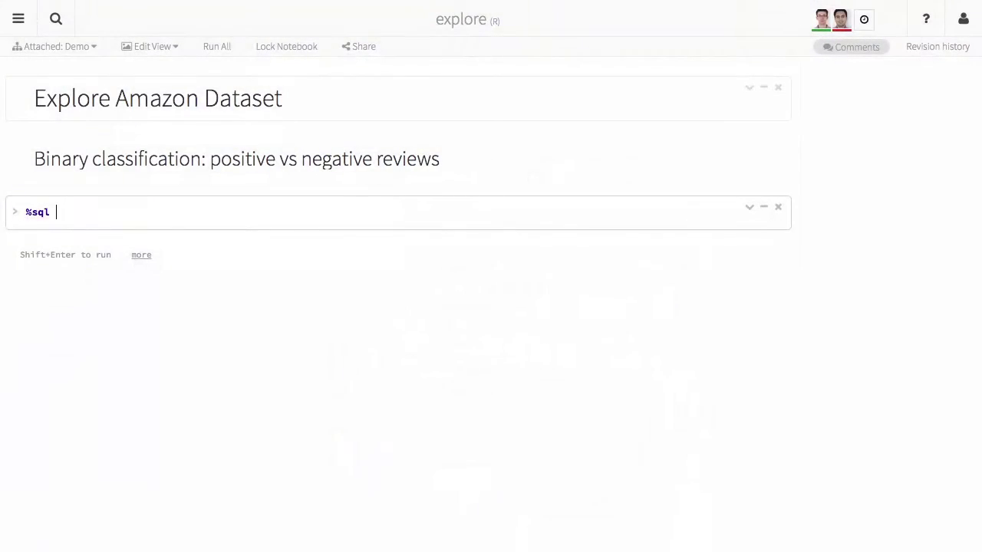
# Cache the amazon table, then run a count of reviews grouped and ordered by rating.
pyautogui.write('cache table amazon')
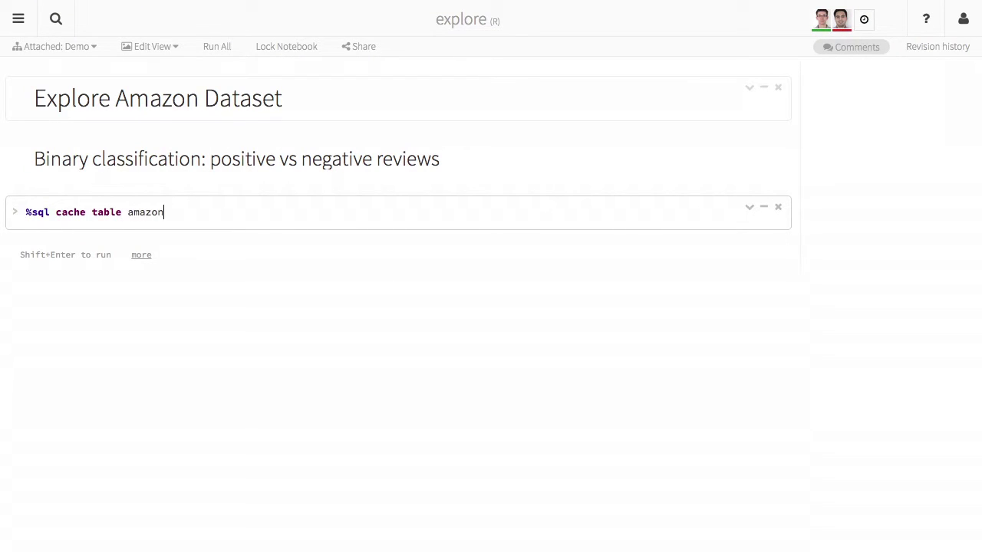
pyautogui.hotkey('shift', 'Return')
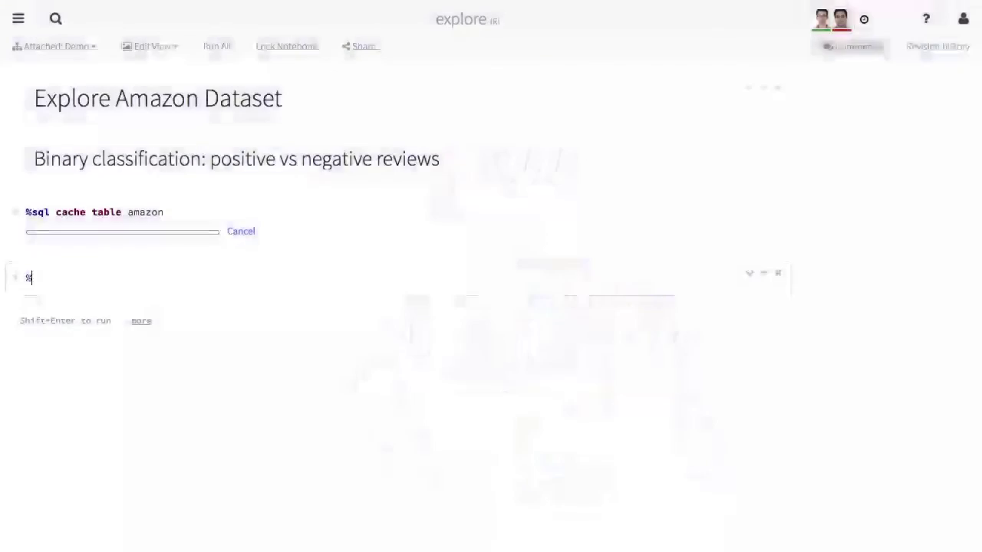
pyautogui.write('sql select rating ')
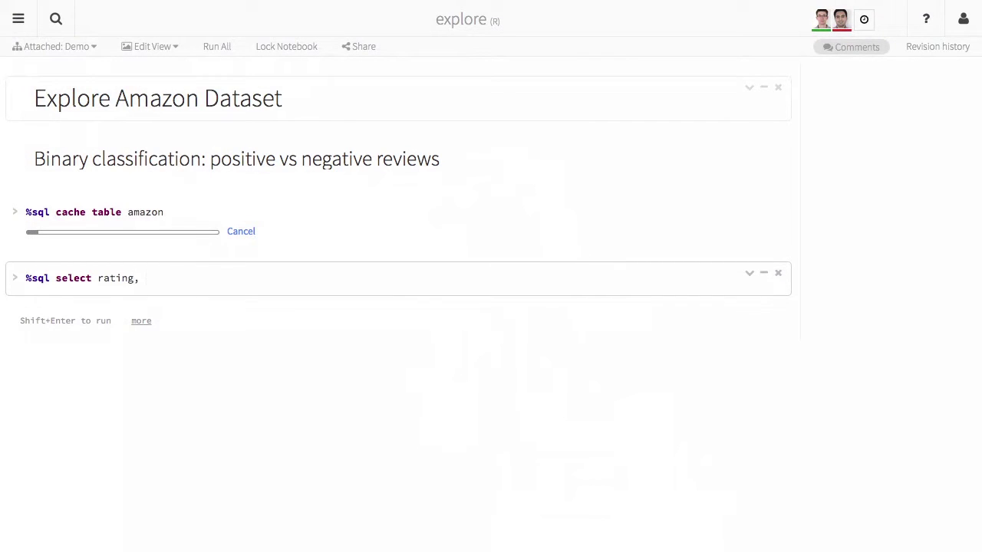
pyautogui.write(' count(*) as c')
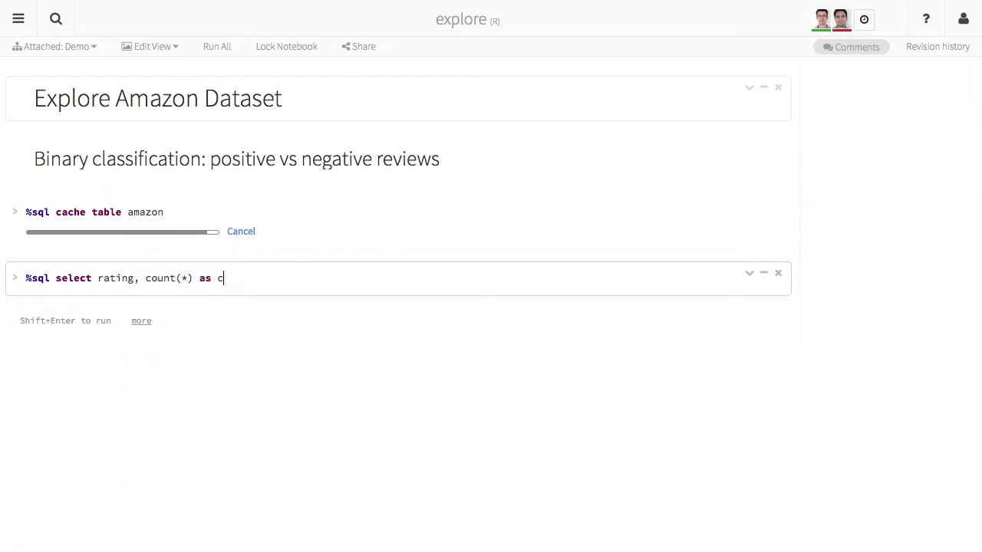
pyautogui.write('nt from amaz')
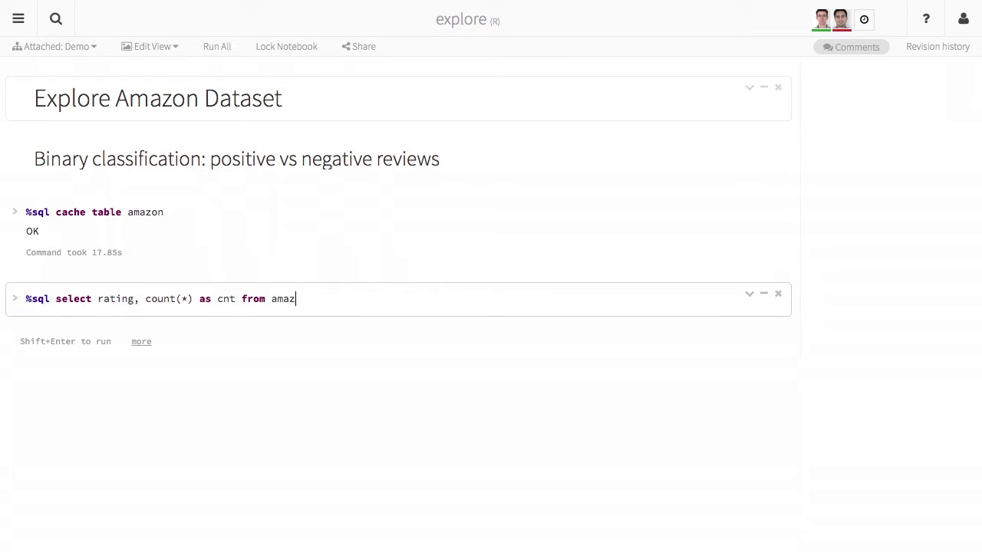
pyautogui.write('on group by rating order ')
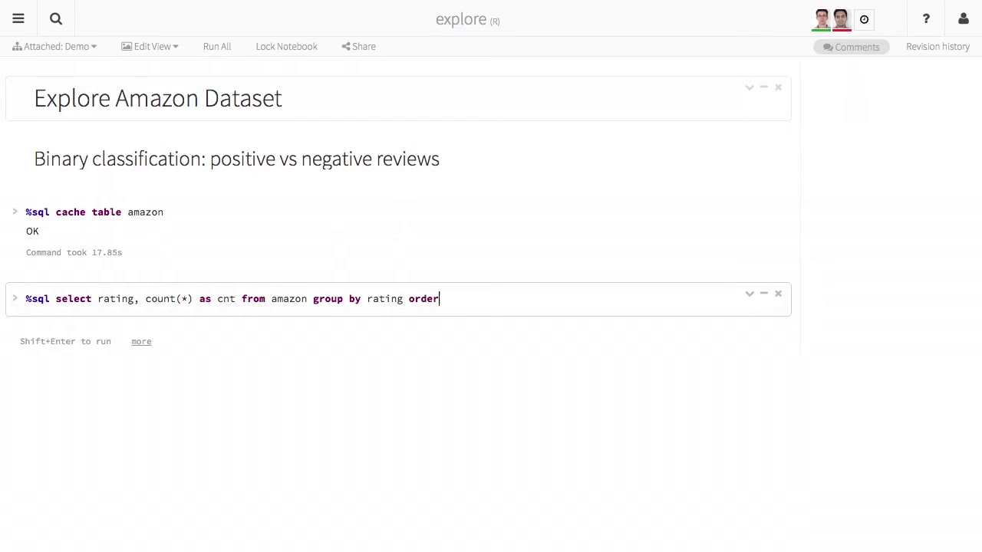
pyautogui.write('by rating')
pyautogui.hotkey('shift', 'Return')
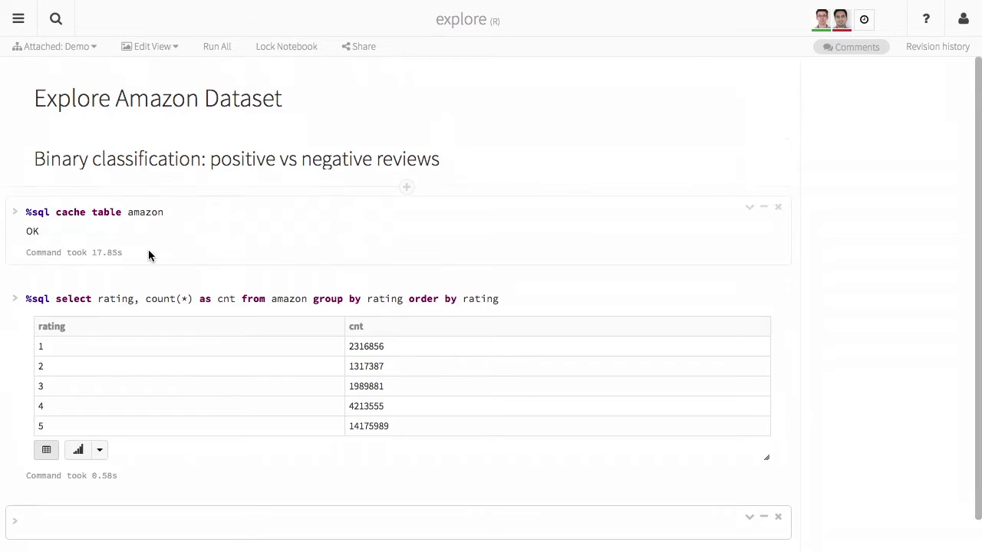
# Switch the rating-count results to a bar chart.
pyautogui.click(83, 450)
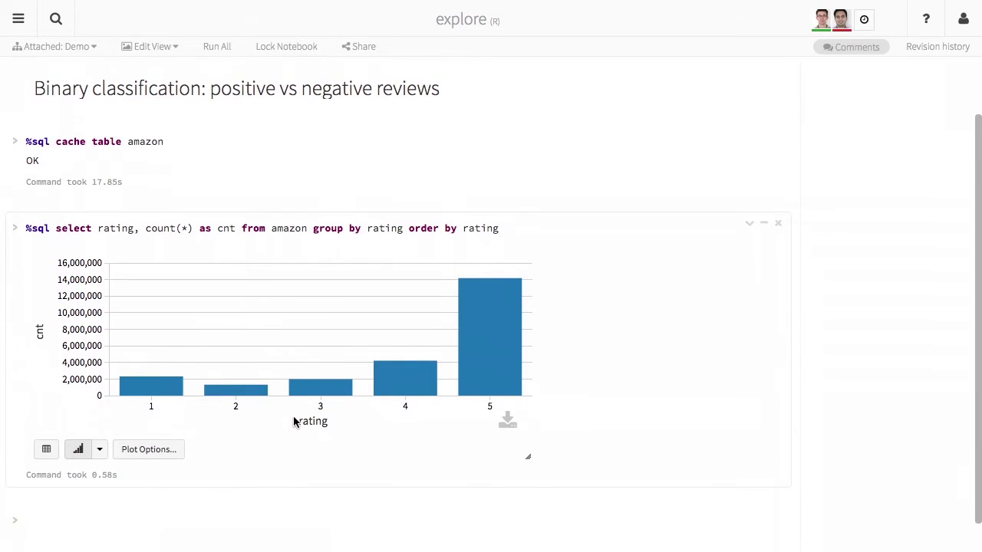
pyautogui.moveTo(378, 394)
pyautogui.moveTo(467, 375)
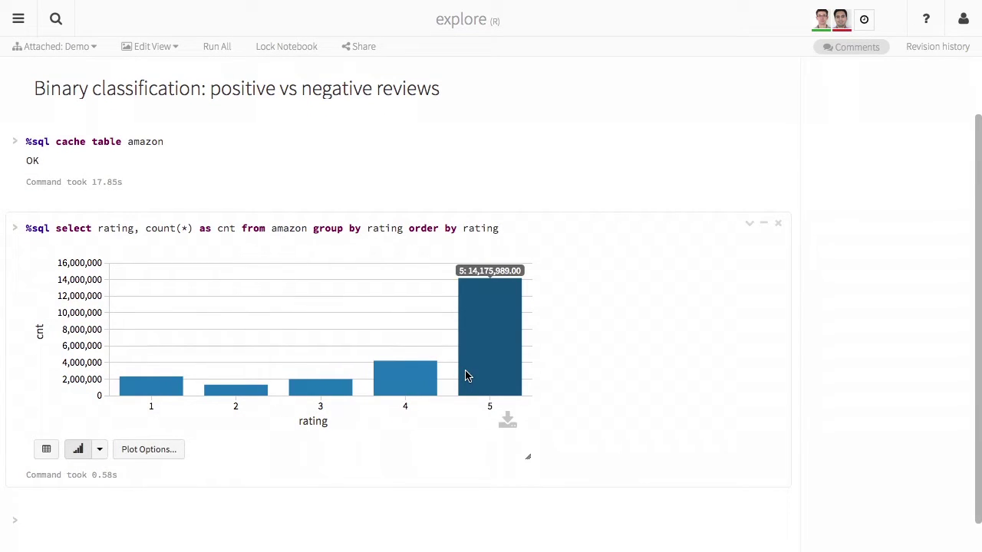
# Copy the rating-count query and move into the empty cell below the chart.
pyautogui.scroll(-1, 467, 376)
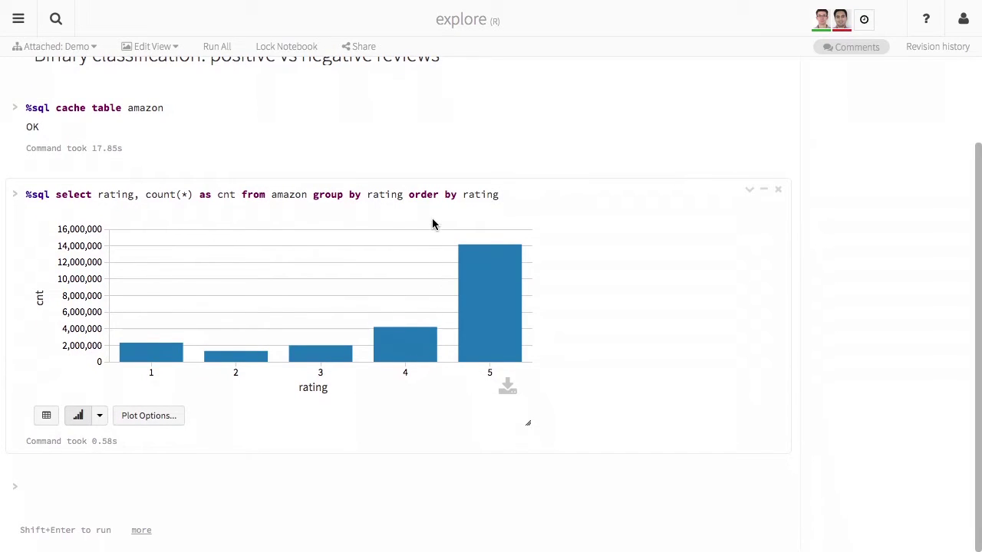
pyautogui.click(431, 210)
pyautogui.press('Home')
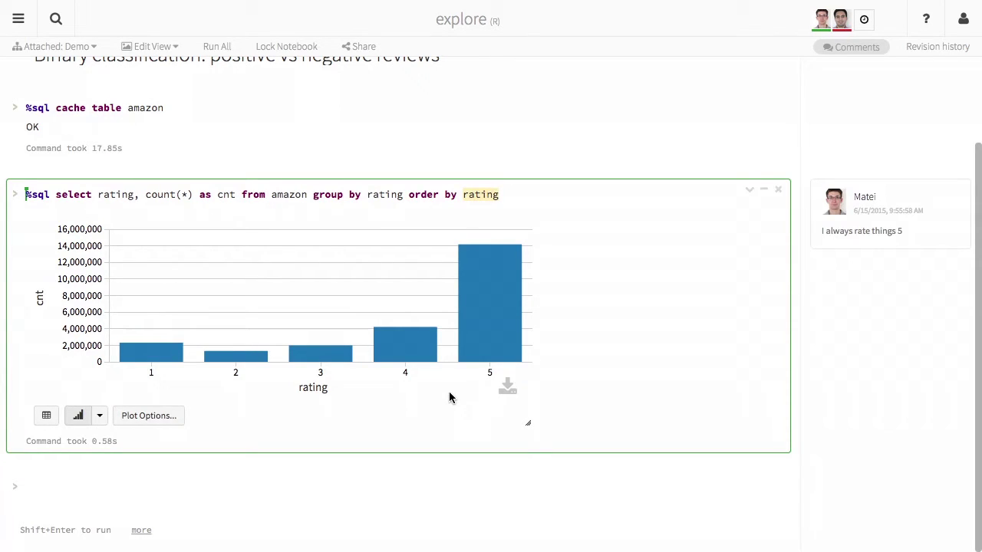
pyautogui.click(407, 196)
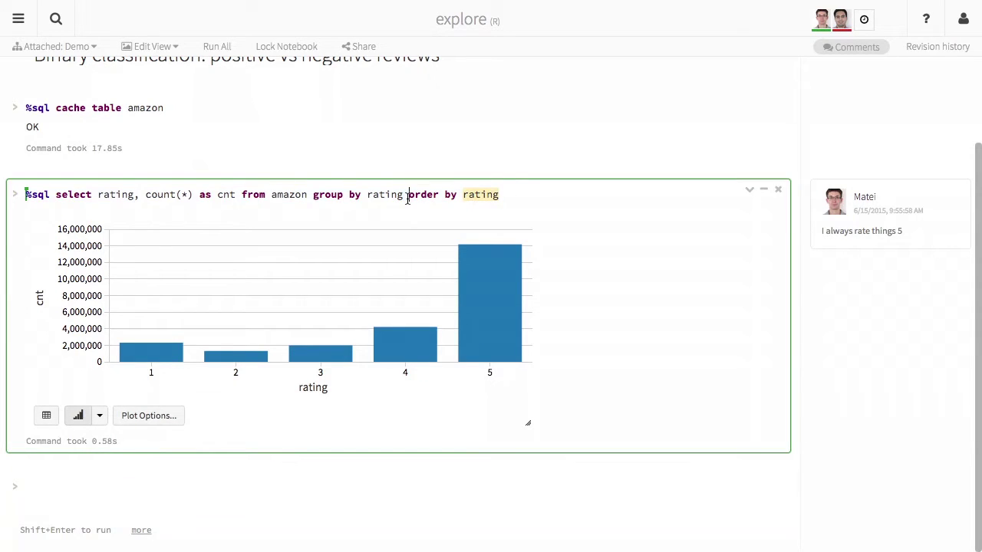
pyautogui.tripleClick(408, 196)
pyautogui.hotkey('ctrl', 'c')
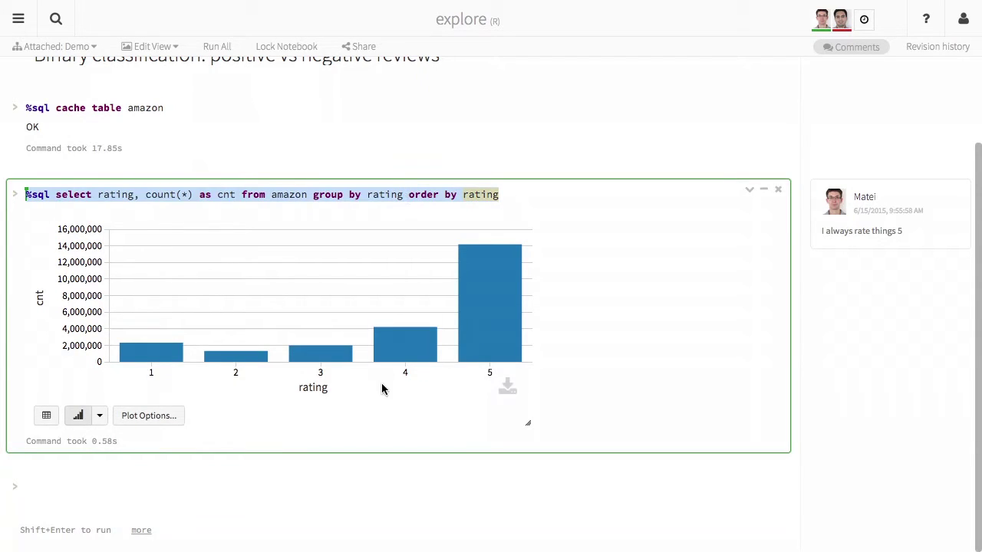
pyautogui.click(339, 488)
# Run a query grouping ratings by if(rating > 4, "good", "bad") and chart it as bars.
pyautogui.hotkey('ctrl', 'v')
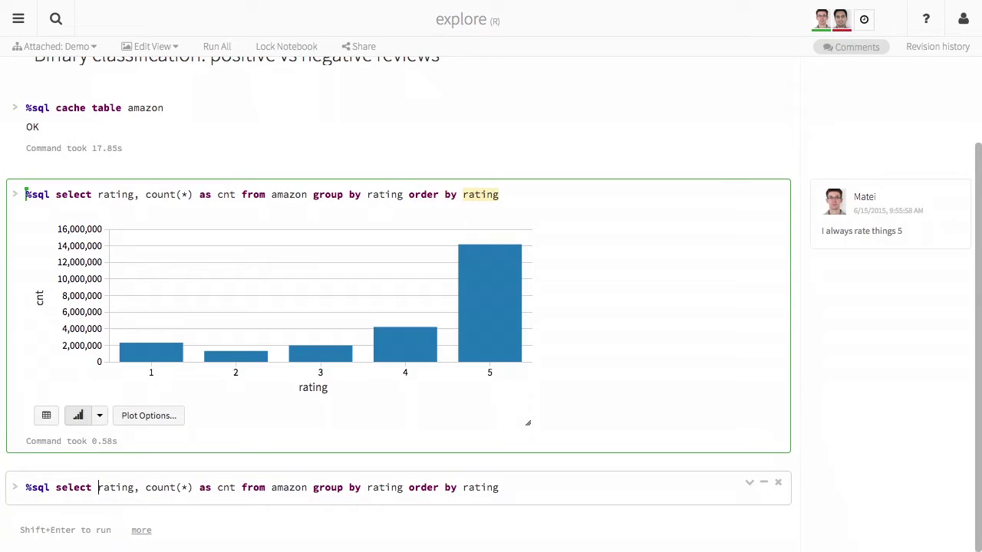
pyautogui.write('if(')
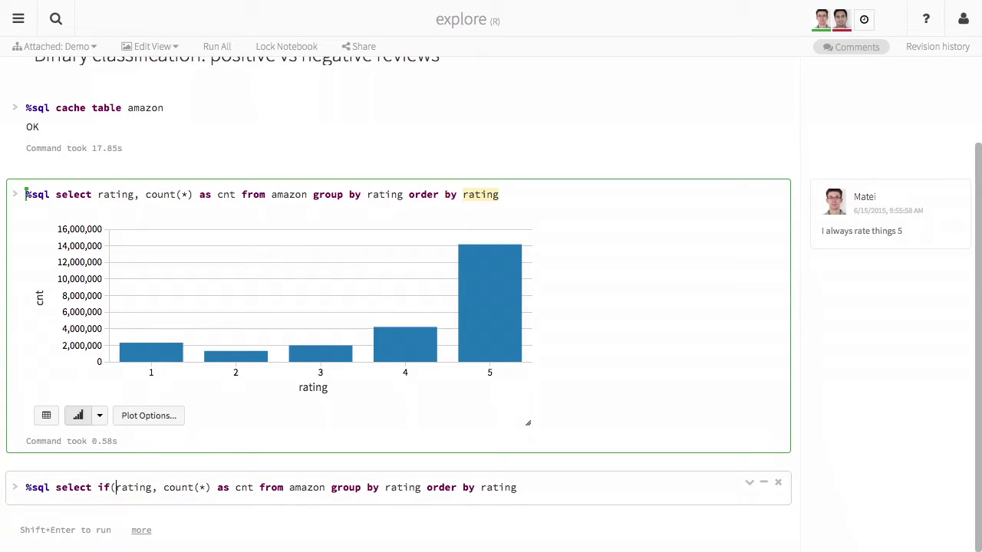
pyautogui.write('rating > 4')
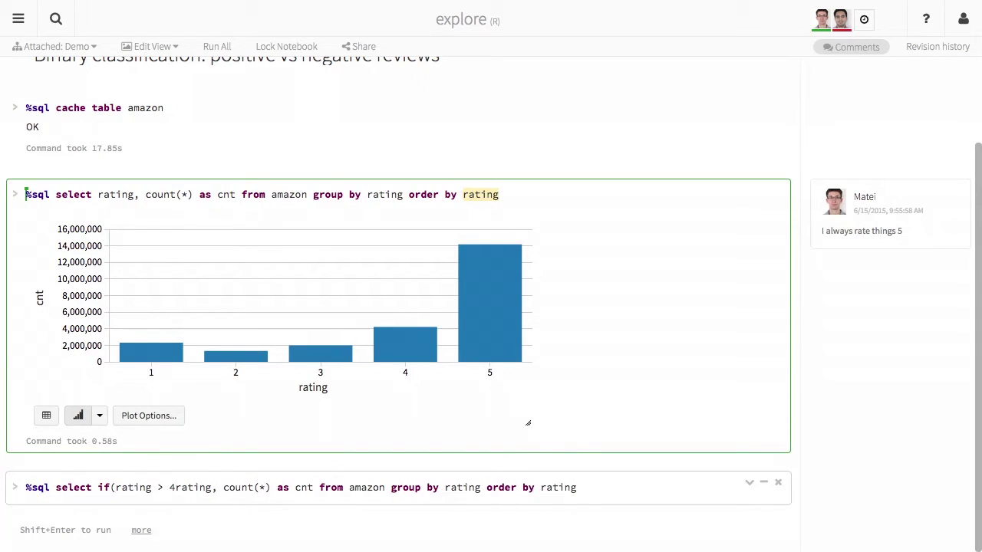
pyautogui.write(', "good", "')
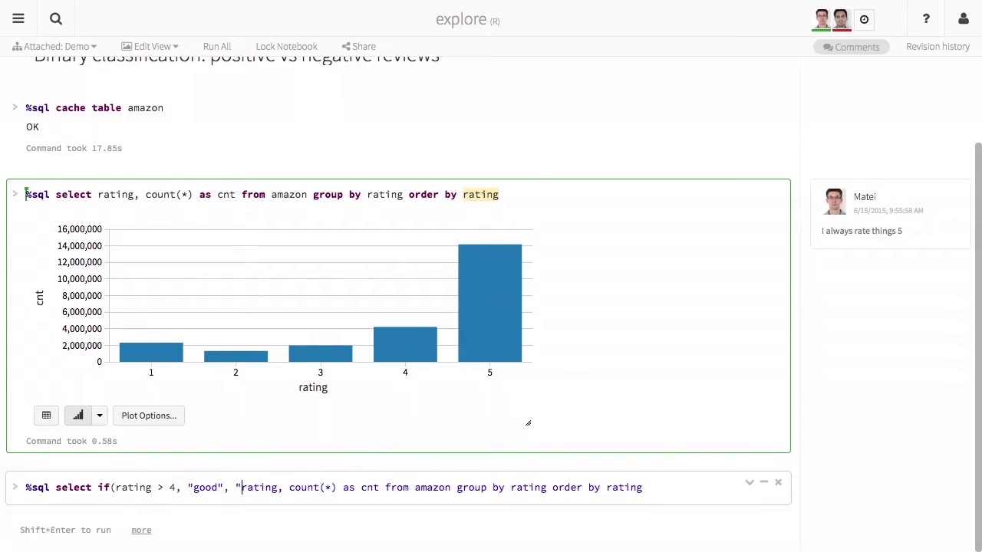
pyautogui.write('bad") as')
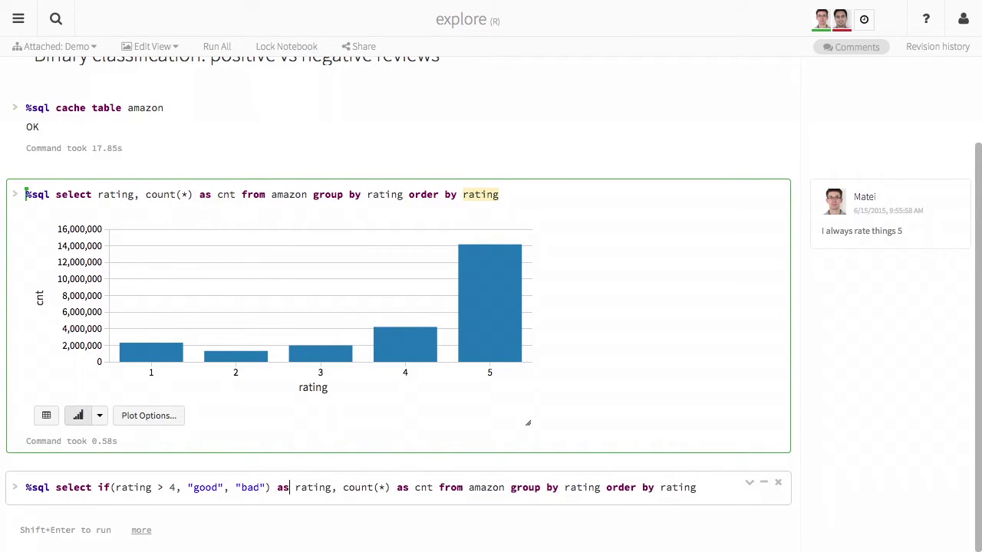
pyautogui.moveTo(271, 487); pyautogui.dragTo(99, 487)
pyautogui.hotkey('ctrl', 'c')
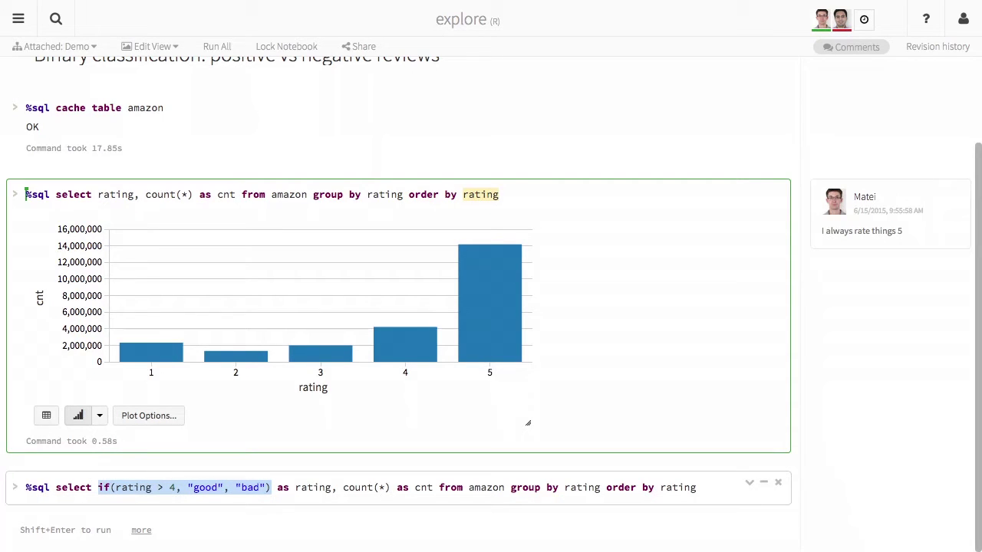
pyautogui.click(696, 487)
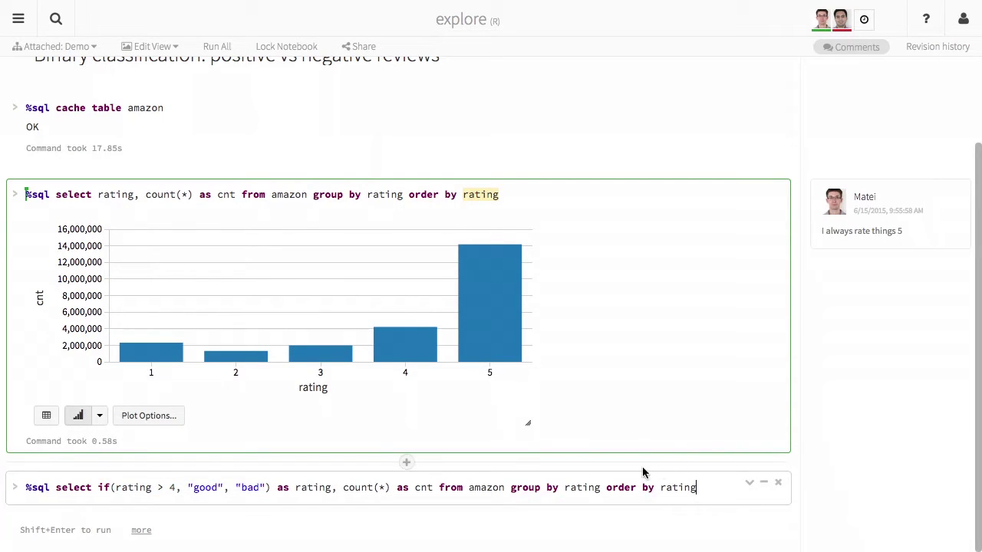
pyautogui.hotkey('ctrl', 'v')
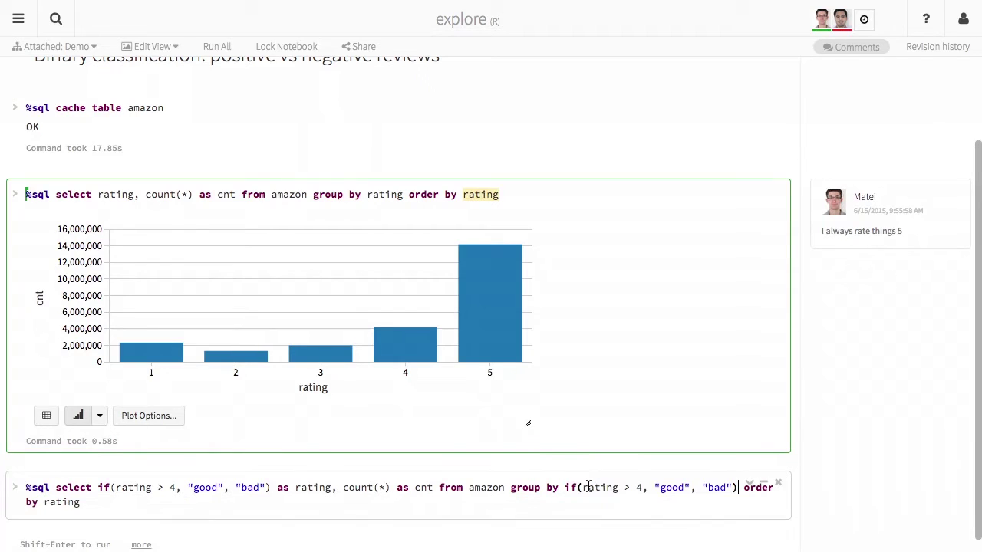
pyautogui.hotkey('shift', 'Return')
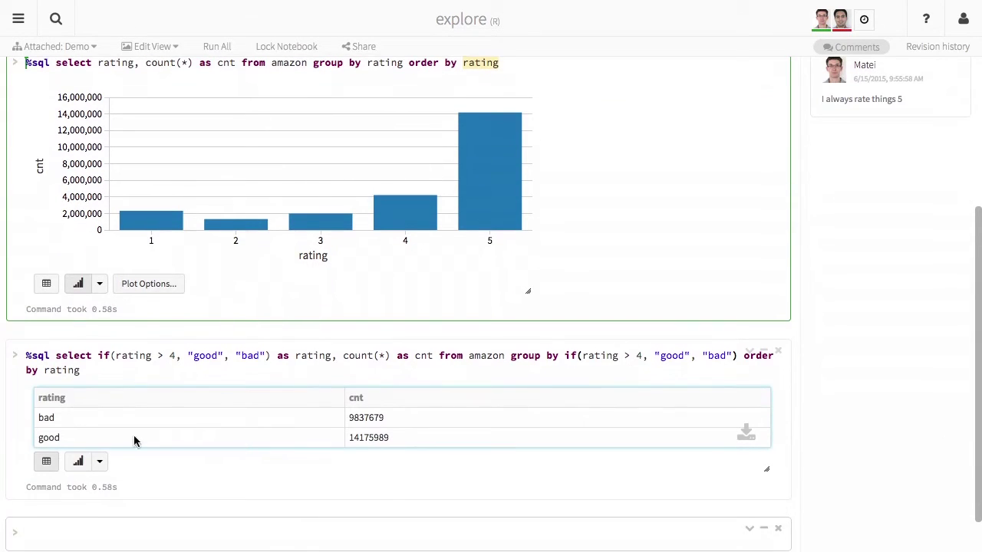
pyautogui.click(75, 464)
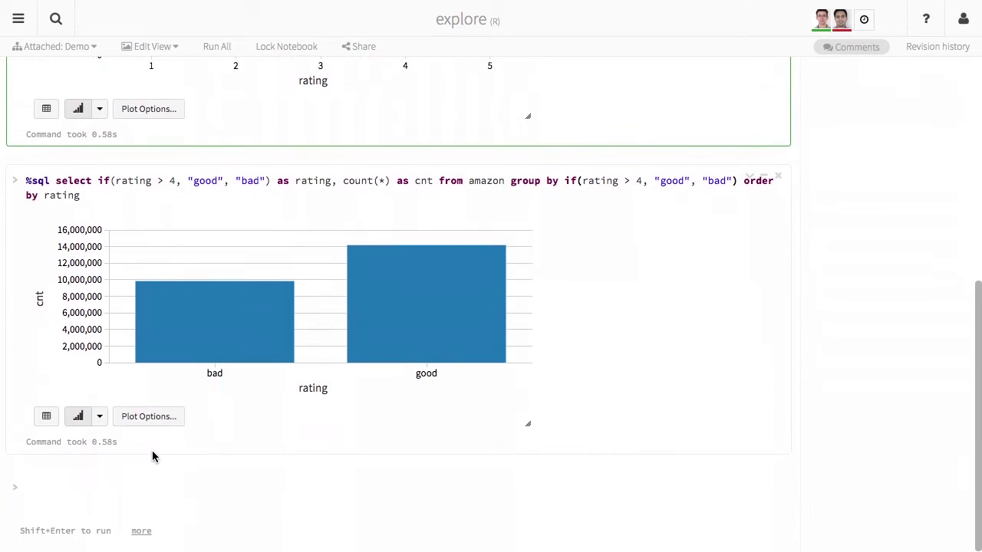
pyautogui.moveTo(225, 340)
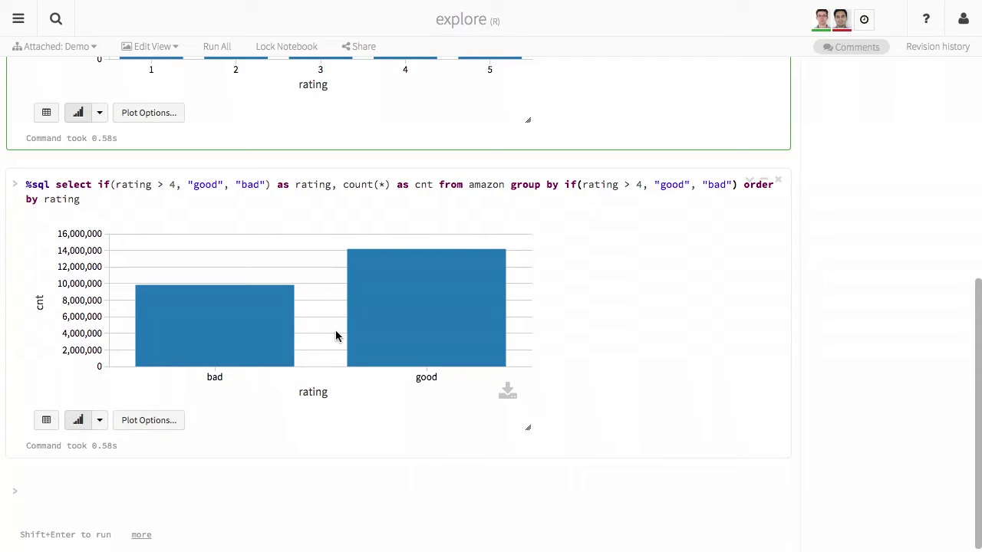
# Add a rendered %md ## heading 'Featurization: look for common words in the review' in the bottom cell.
pyautogui.scroll(-1, 335, 336)
pyautogui.click(212, 483)
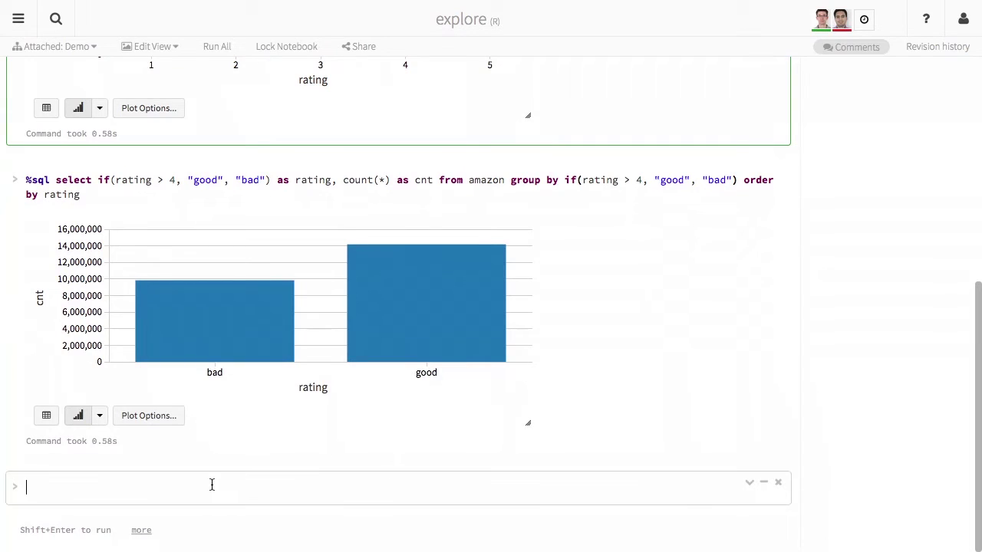
pyautogui.write('%md ## Featurization:')
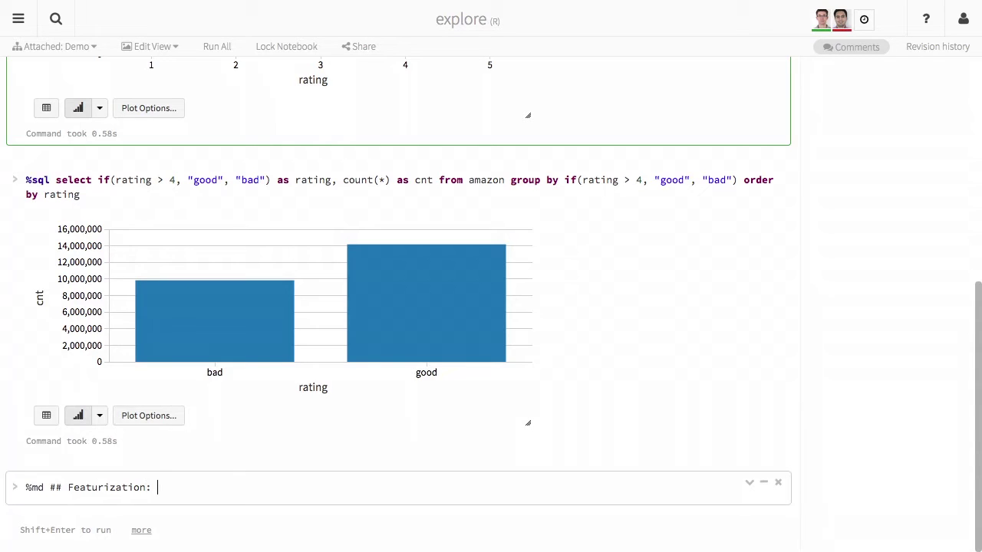
pyautogui.write(' look for common words in the review')
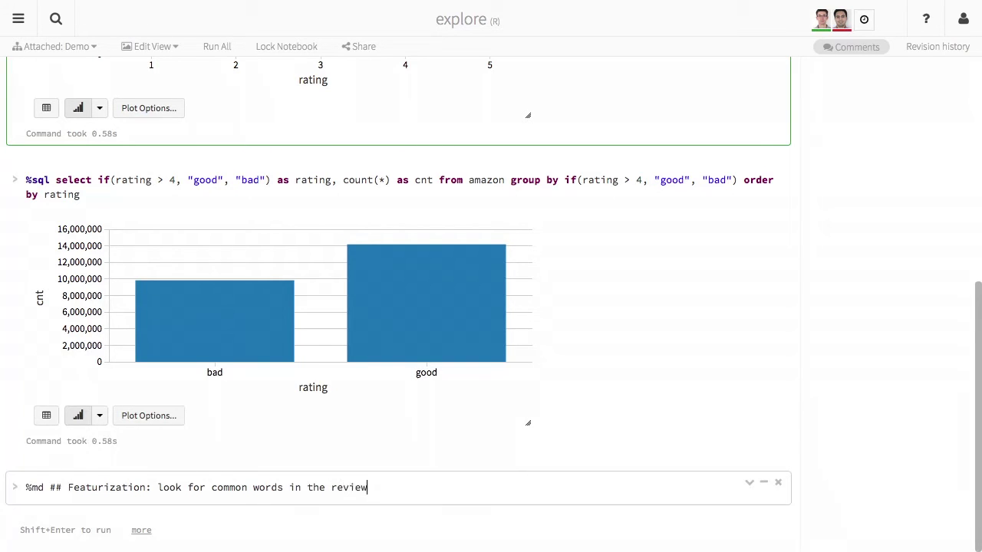
pyautogui.hotkey('shift', 'Return')
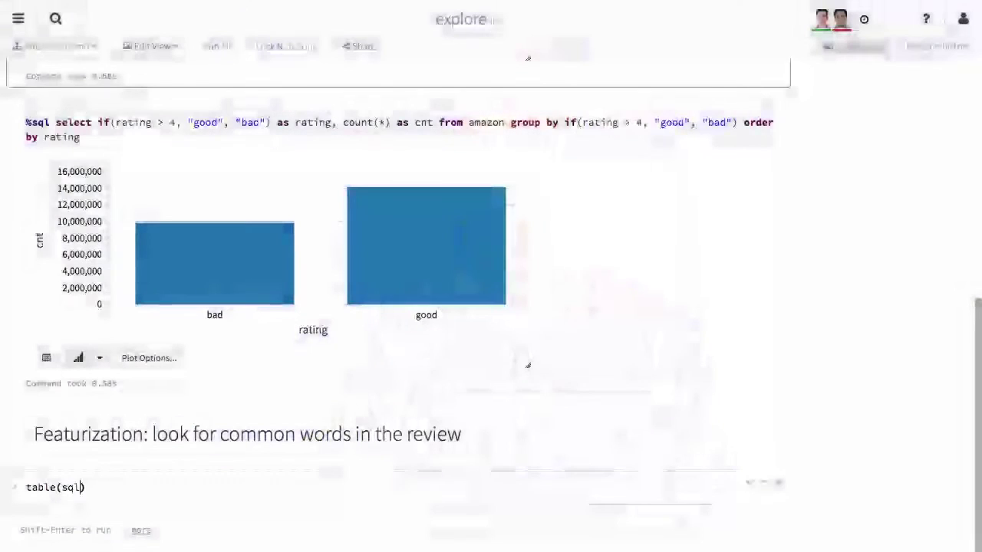
# Load the table with amazon <- table(sqlContext, "amazon") and print amazon's ten-column schema.
pyautogui.write('Context')
pyautogui.write(', "amazon')
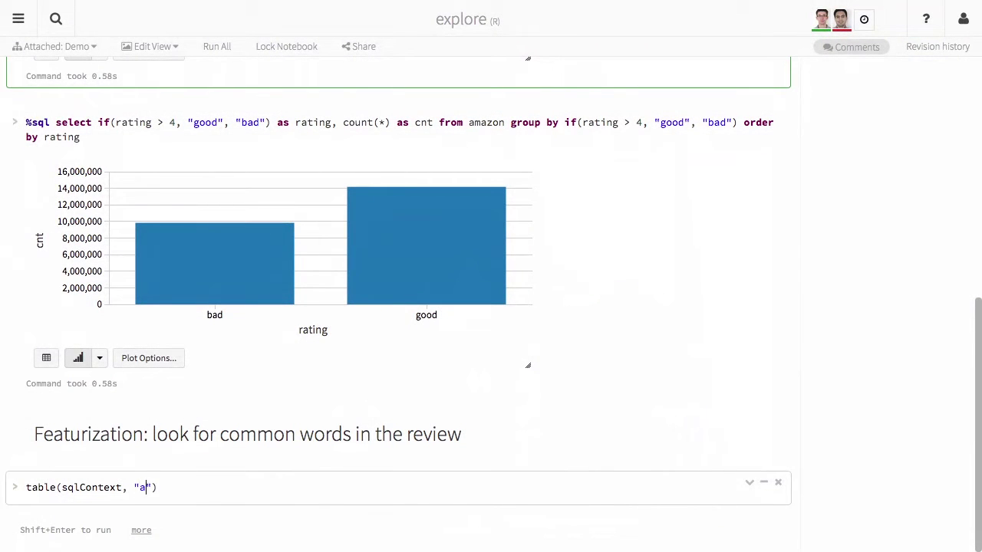
pyautogui.write('amazon <-')
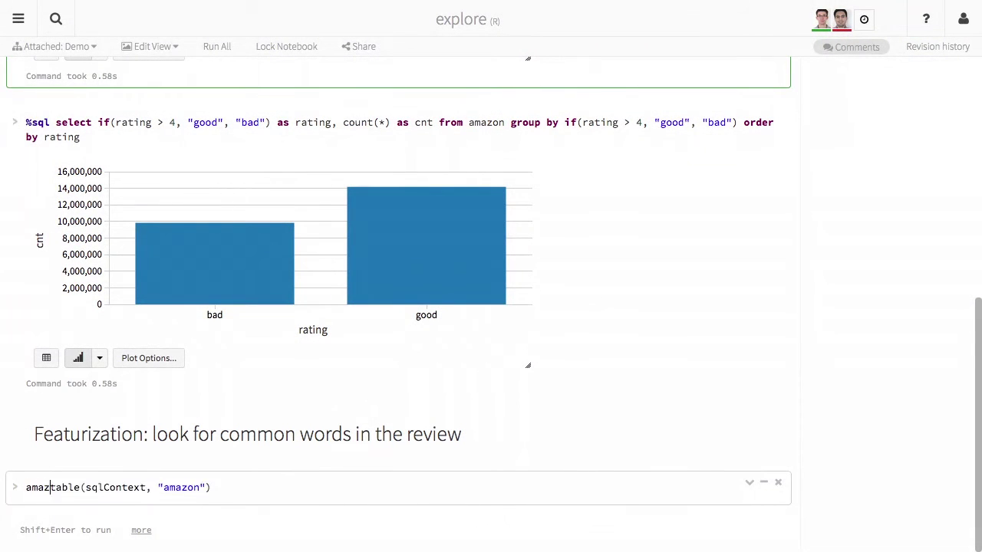
pyautogui.press('Return')
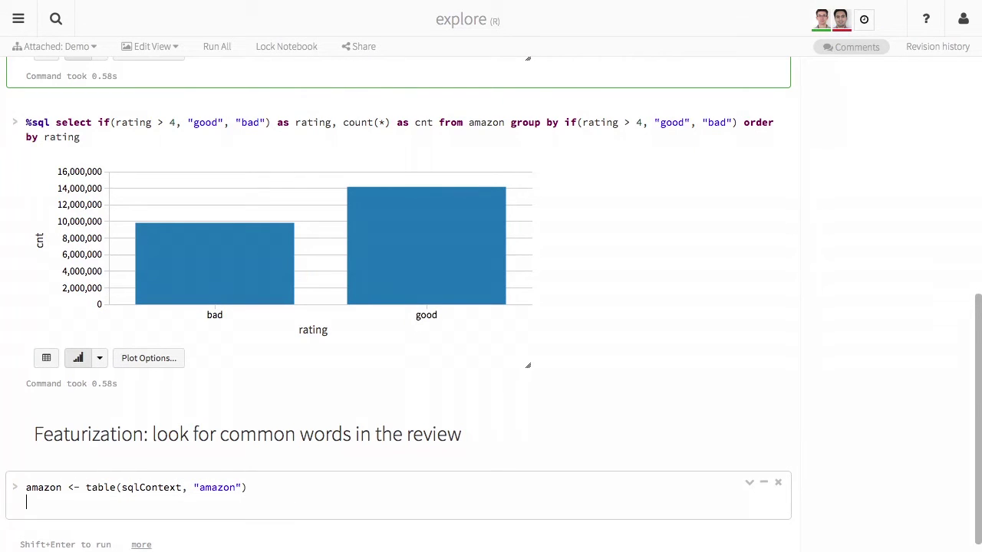
pyautogui.write('amazon')
pyautogui.press('Return')
pyautogui.press('BackSpace')
pyautogui.hotkey('shift', 'Return')
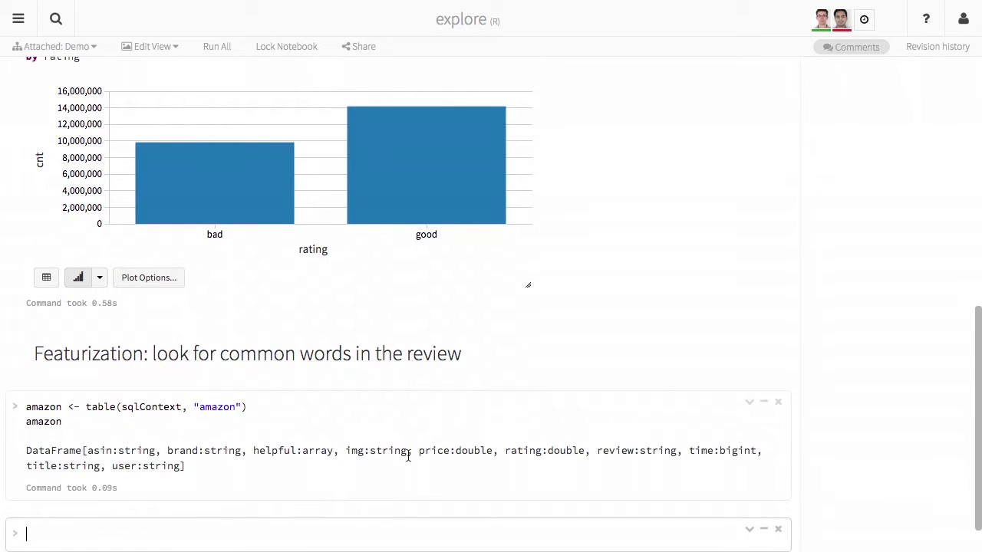
pyautogui.scroll(-2, 408, 456)
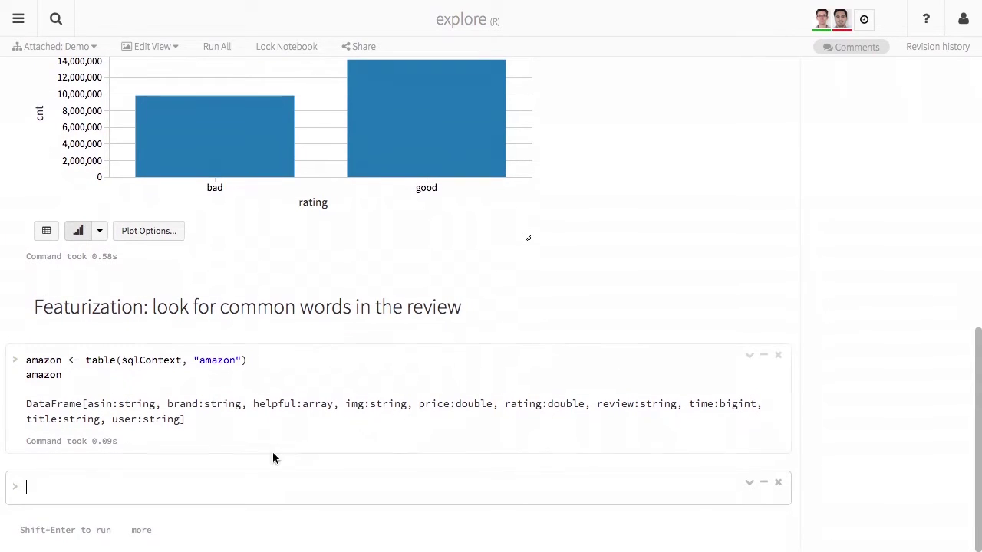
# Select rating and whether the review contains "amazing" from amazon, and run it.
pyautogui.write('sle')
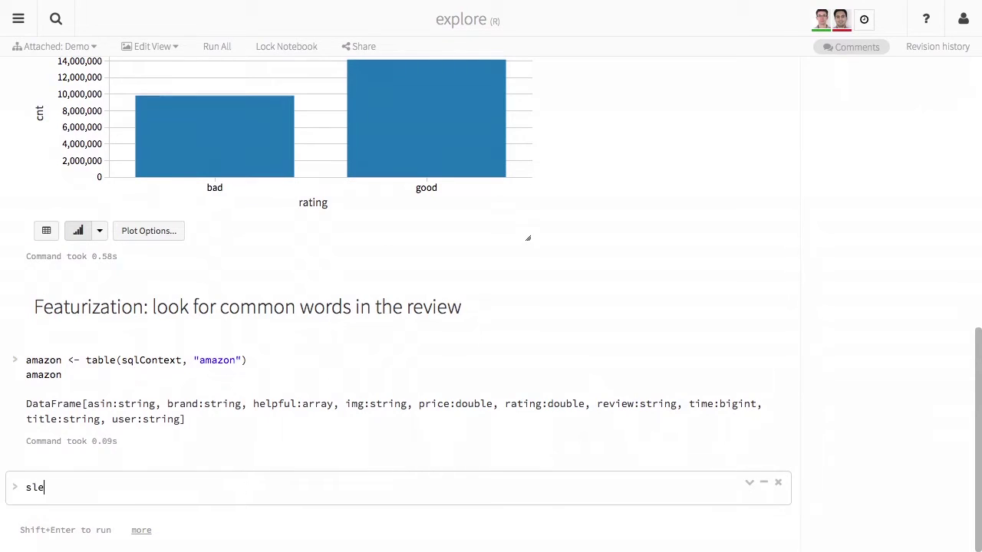
pyautogui.press('BackSpace')
pyautogui.press('BackSpace')
pyautogui.write('elect')
pyautogui.write('(')
pyautogui.write('amazon, ama')
pyautogui.write('zon$')
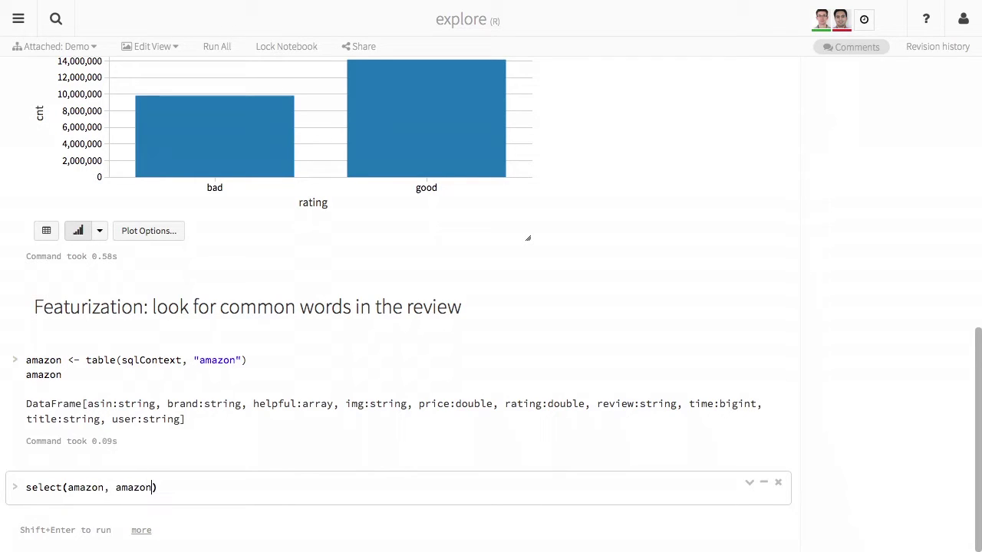
pyautogui.write('rating, contains(amazon$')
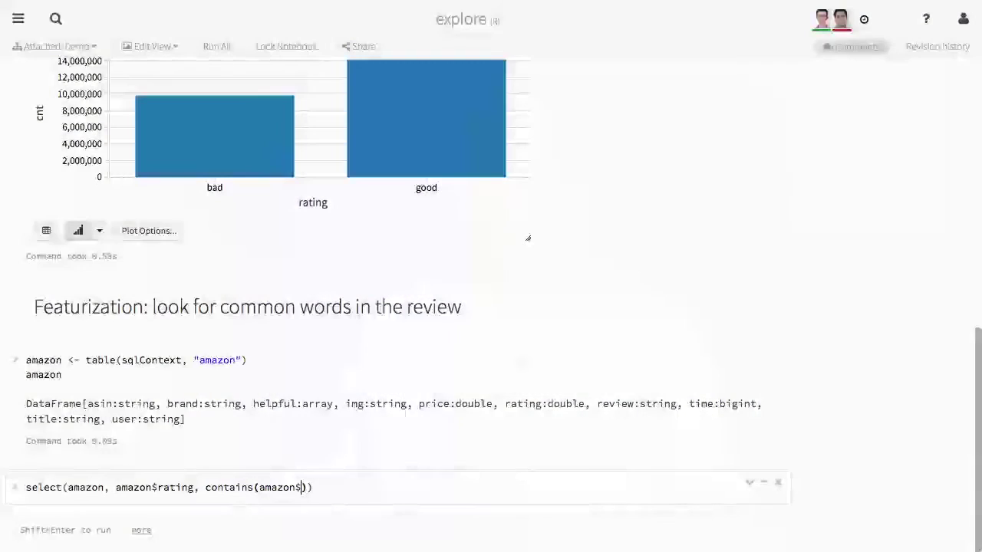
pyautogui.write('review, ')
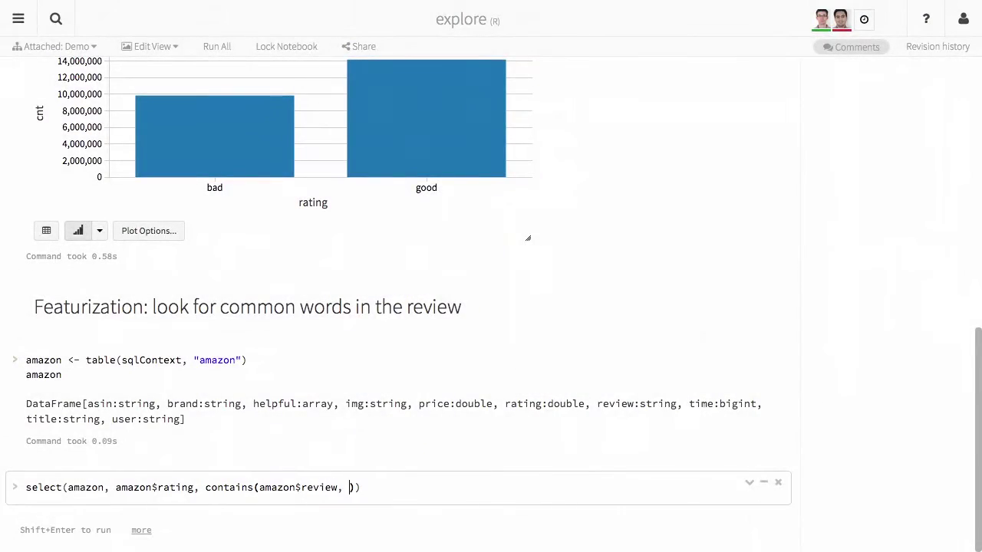
pyautogui.write('"amazing')
pyautogui.hotkey('shift', 'Return')
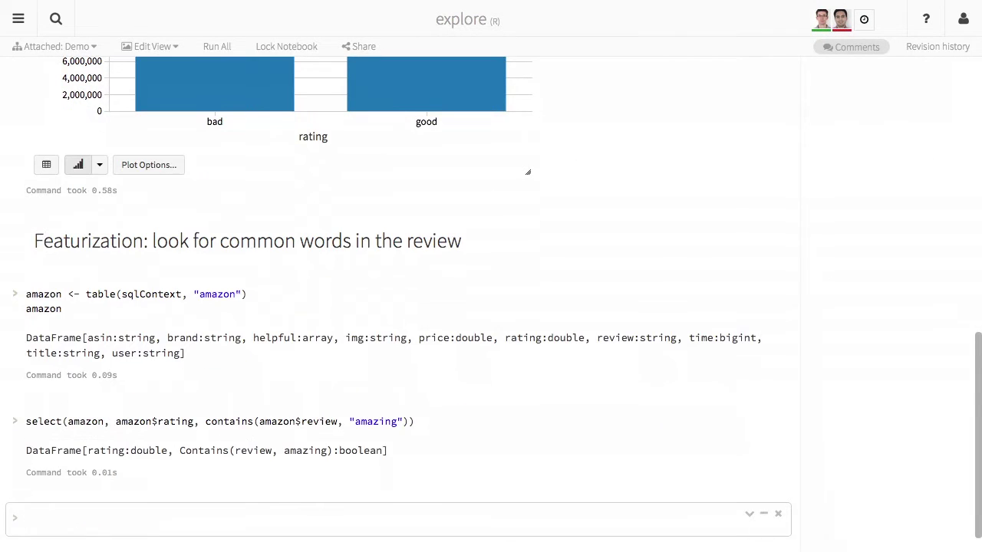
# Alias the contains check as has_words, assign the result to df, and print df.
pyautogui.click(354, 421)
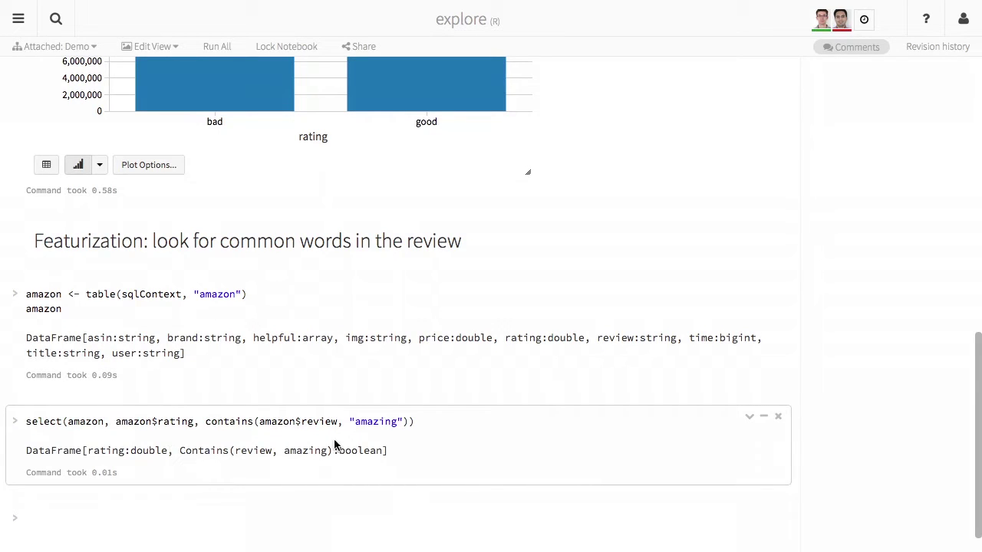
pyautogui.click(205, 421)
pyautogui.write('alias(')
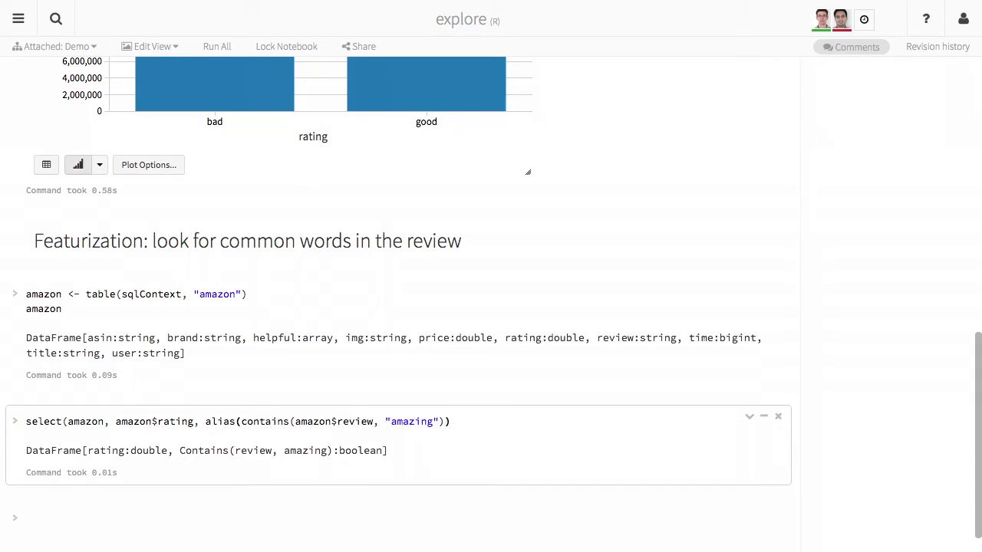
pyautogui.click(444, 421)
pyautogui.write(', "has_words")')
pyautogui.click(26, 421)
pyautogui.write('df <')
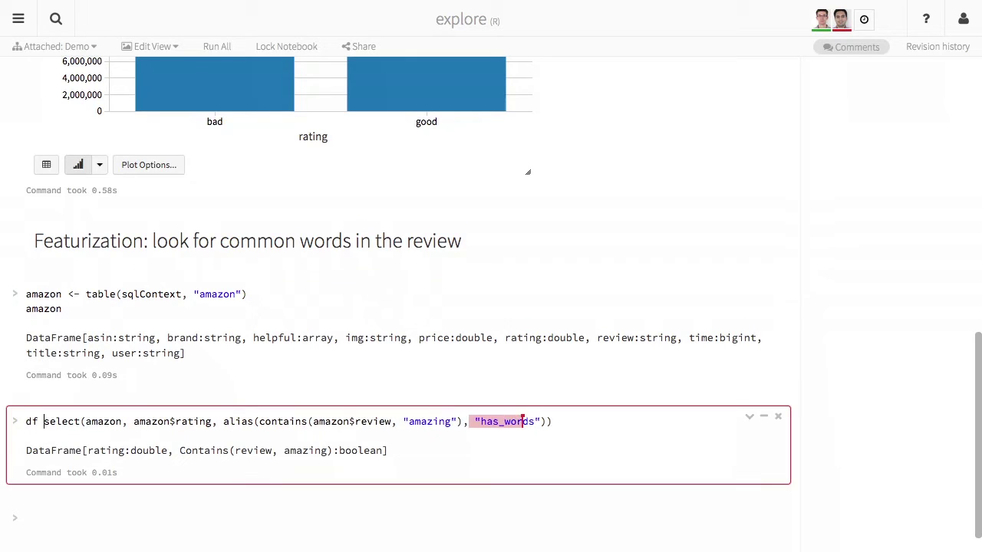
pyautogui.write('-')
pyautogui.click(570, 421)
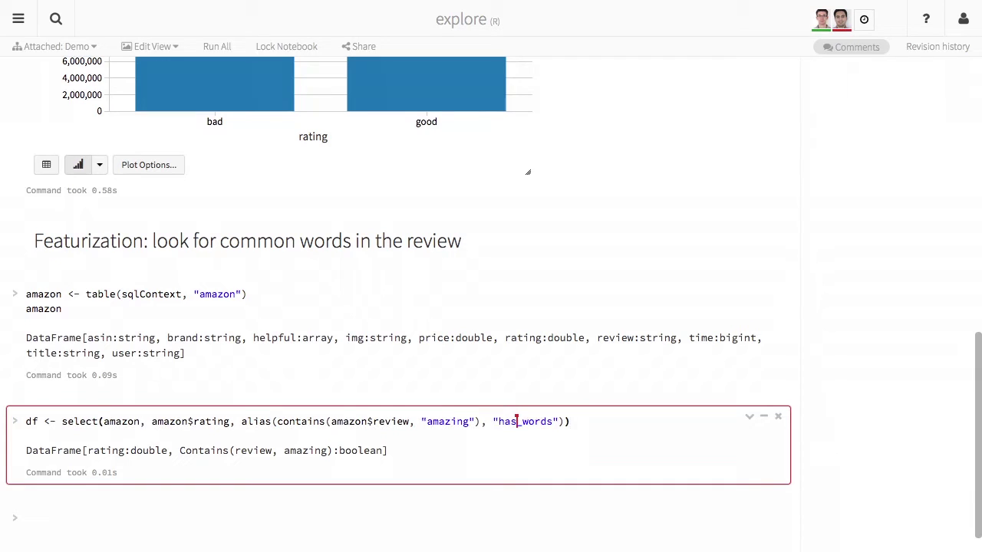
pyautogui.press('Return')
pyautogui.write('df')
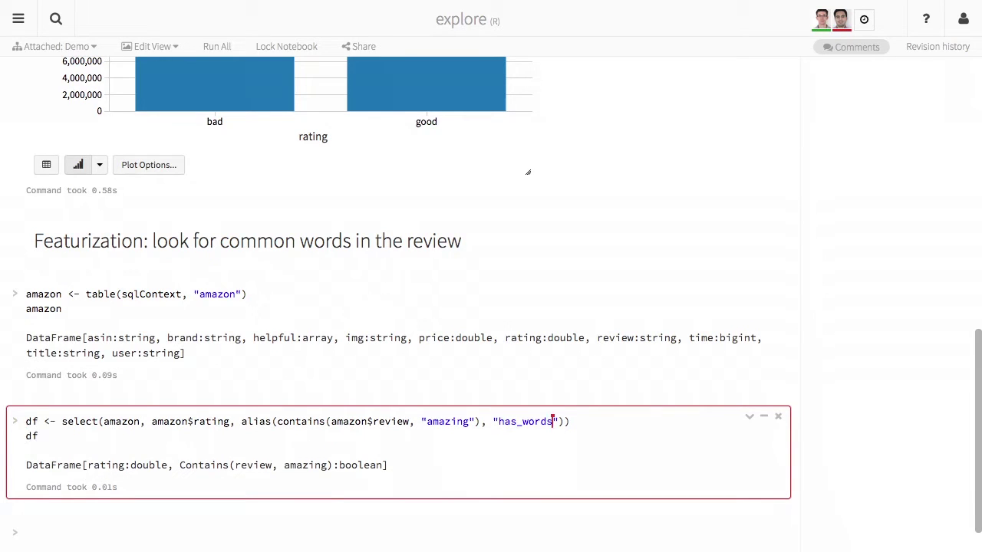
pyautogui.hotkey('shift', 'Return')
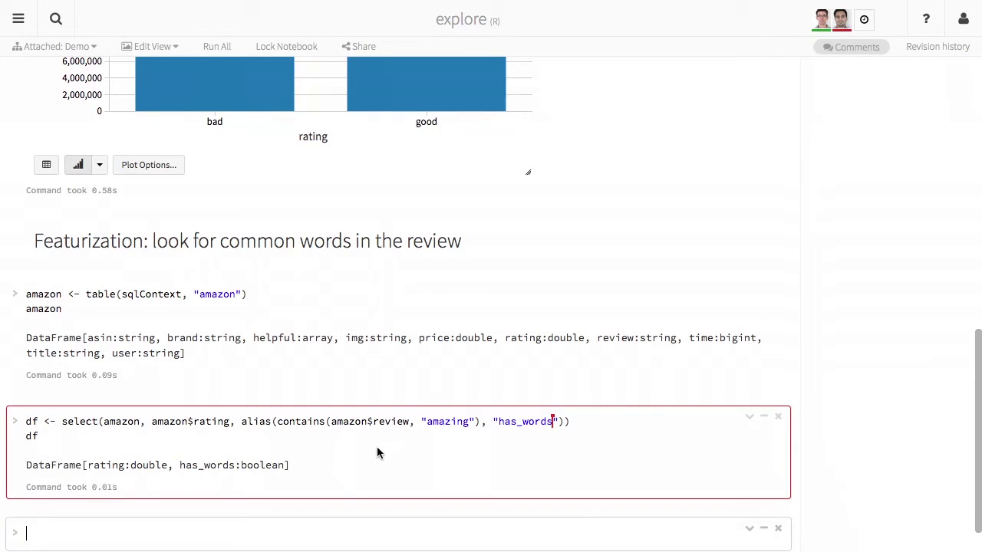
pyautogui.scroll(-1, 377, 446)
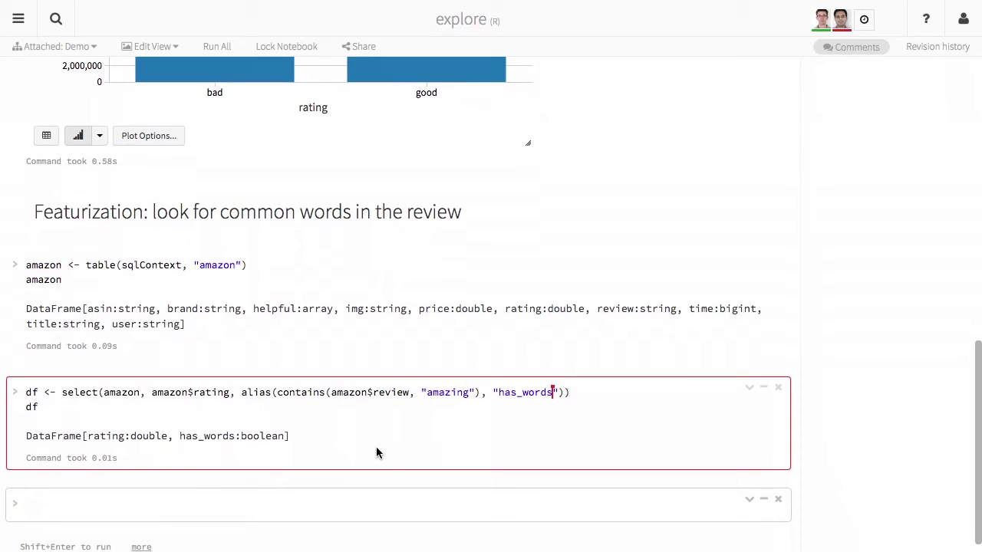
# Replace the df line with a crosstab() call and shorten the alias to has_word.
pyautogui.doubleClick(167, 411)
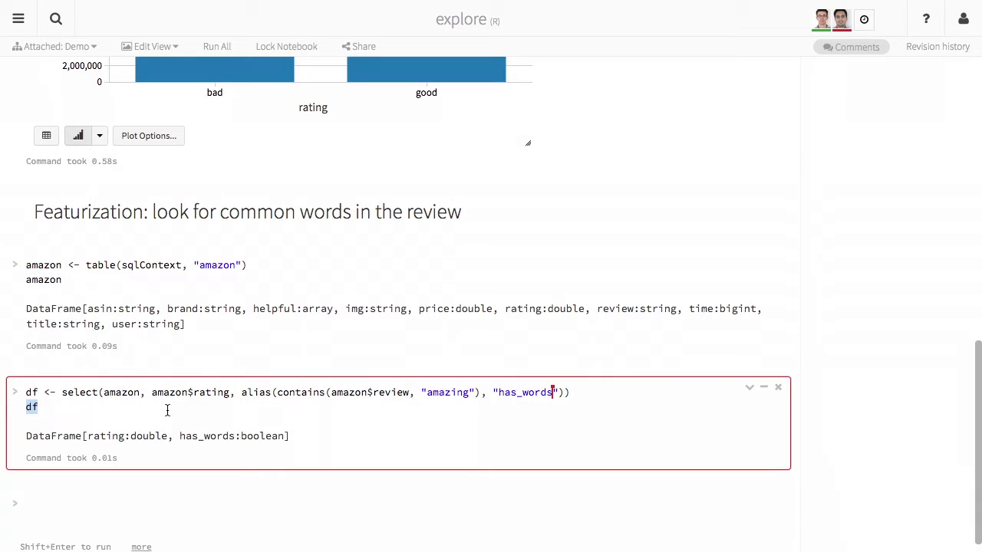
pyautogui.write('crosstab')
pyautogui.press('BackSpace')
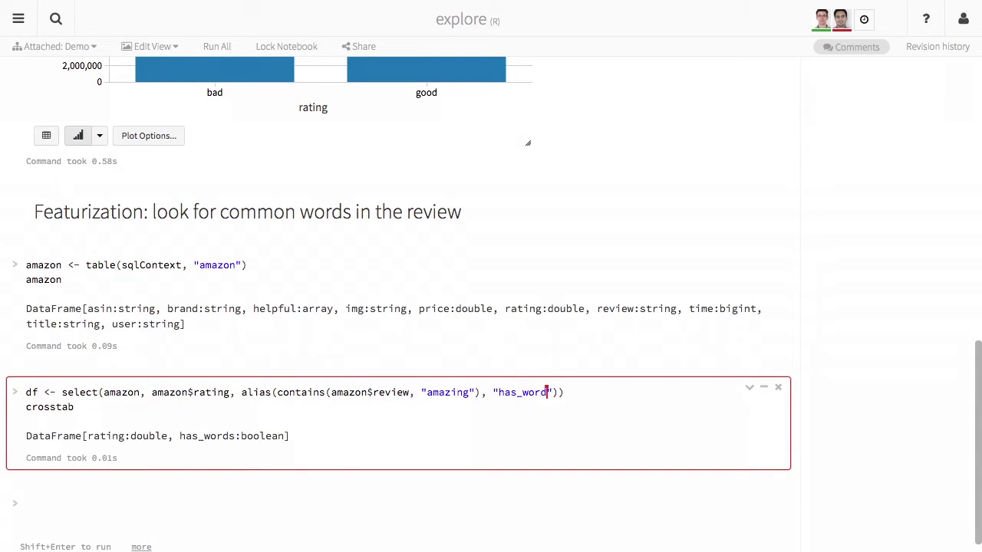
pyautogui.click(75, 407)
pyautogui.write('()')
pyautogui.hotkey('shift', 'Return')
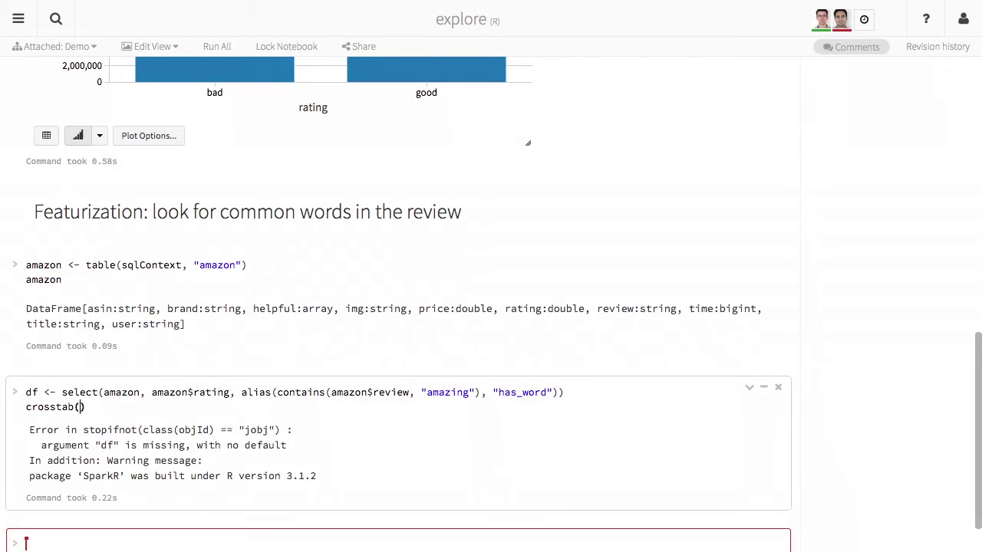
# Complete it as crosstab(df, "rating", "has_word") and rerun for per-rating true/false counts.
pyautogui.click(174, 415)
pyautogui.write('df')
pyautogui.press('End')
pyautogui.hotkey('shift', 'Home')
pyautogui.press('End')
pyautogui.write(', "amazing", "has_word')
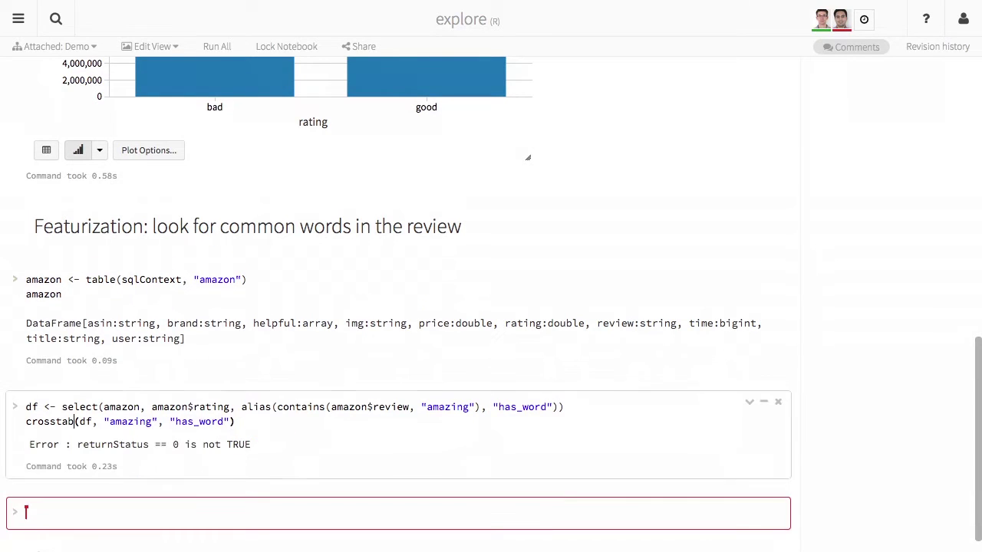
pyautogui.click(236, 421)
pyautogui.click(26, 420)
pyautogui.click(26, 407)
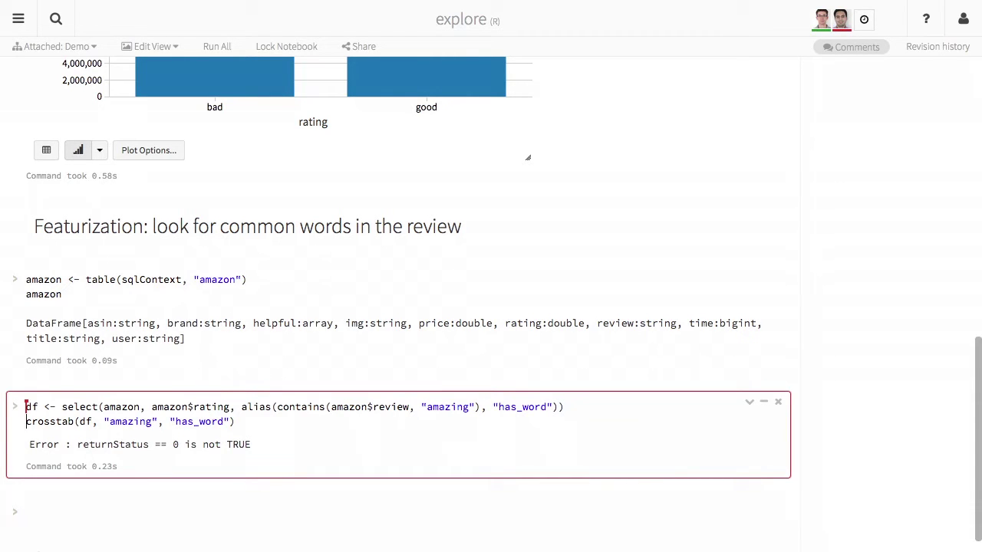
pyautogui.click(26, 511)
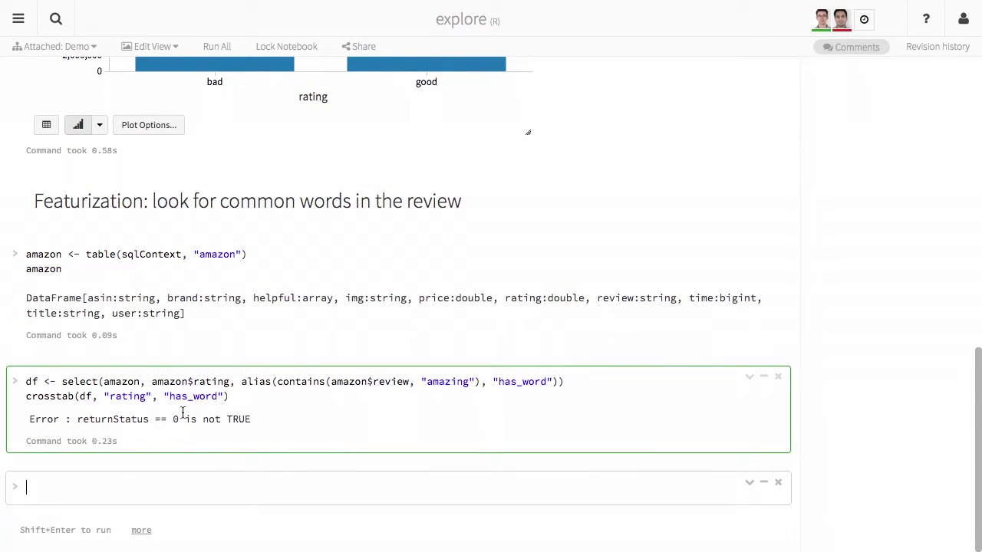
pyautogui.click(254, 396)
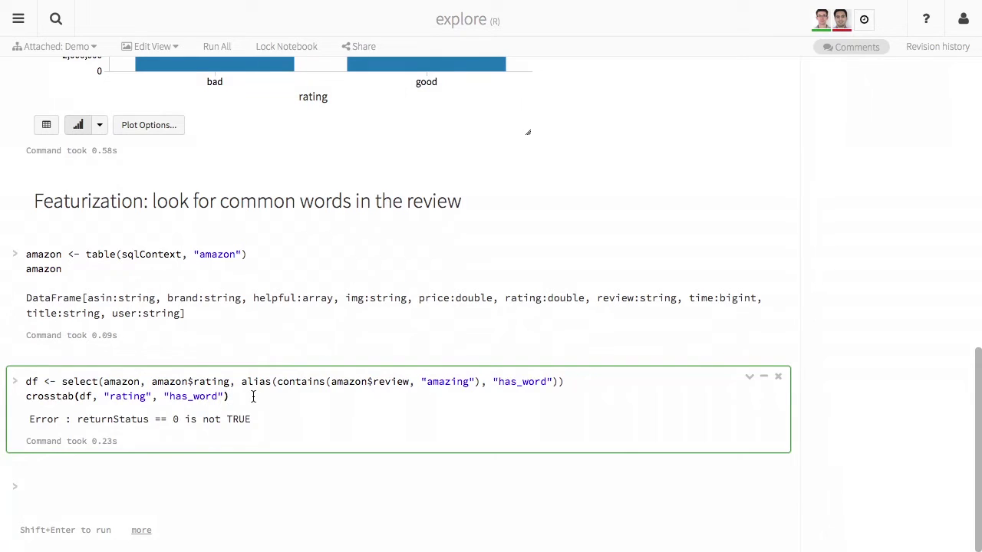
pyautogui.hotkey('shift', 'Return')
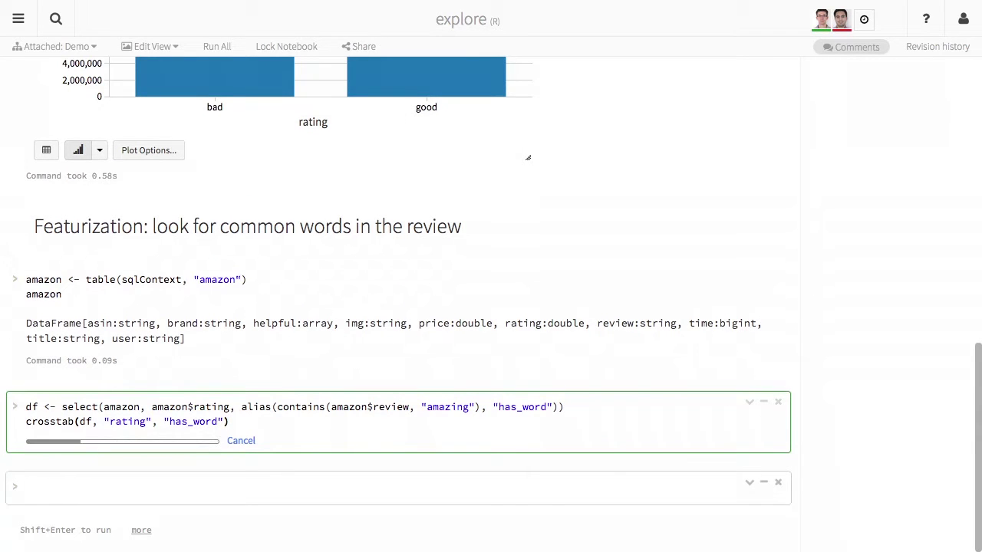
pyautogui.scroll(-1, 253, 395)
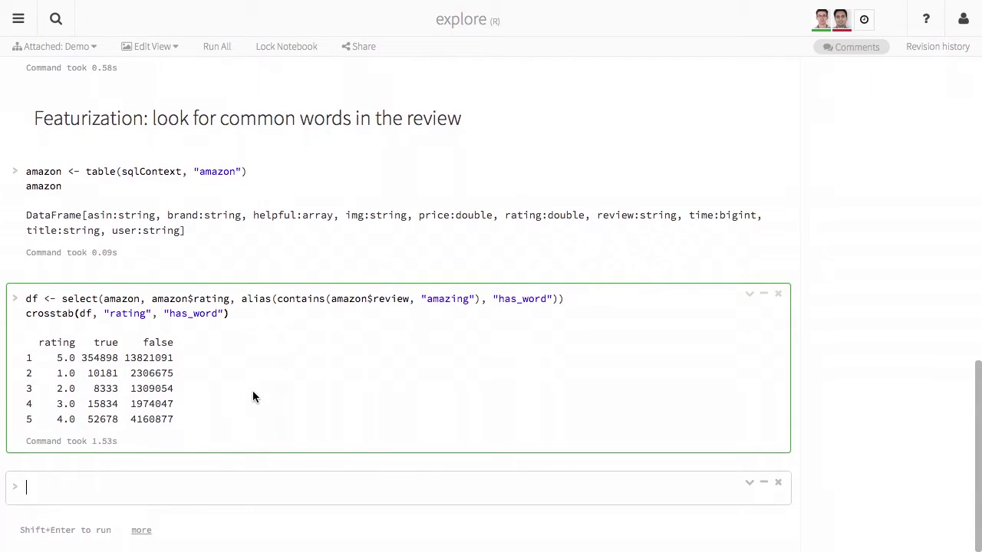
# Assign the crosstab result to df2.
pyautogui.click(247, 309)
pyautogui.press('Home')
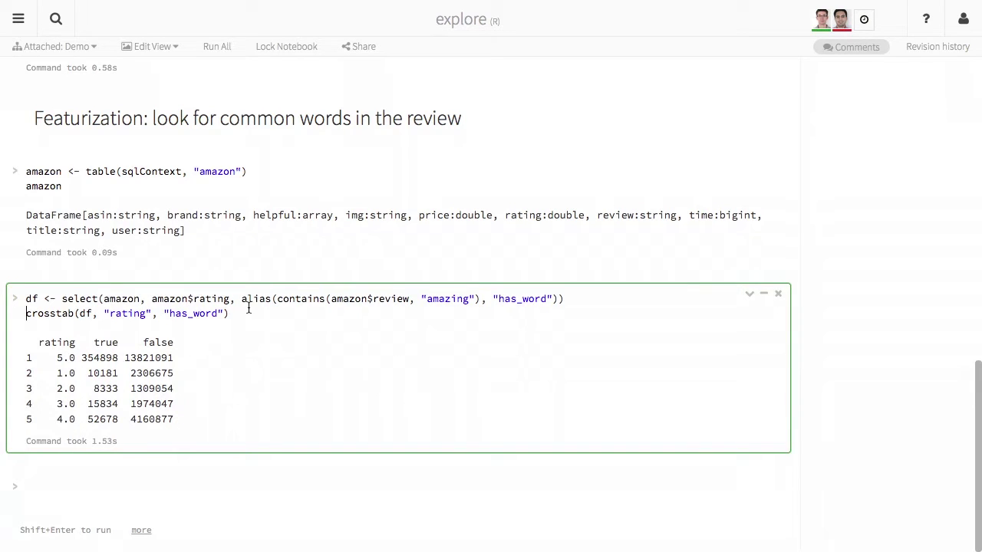
pyautogui.write('df2<')
pyautogui.press('BackSpace')
pyautogui.write('<-')
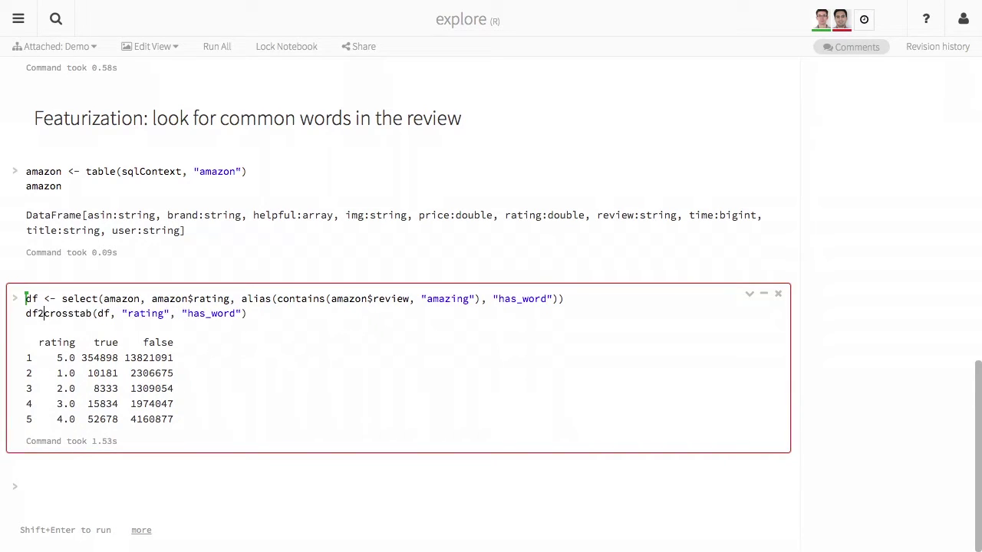
pyautogui.press('Return')
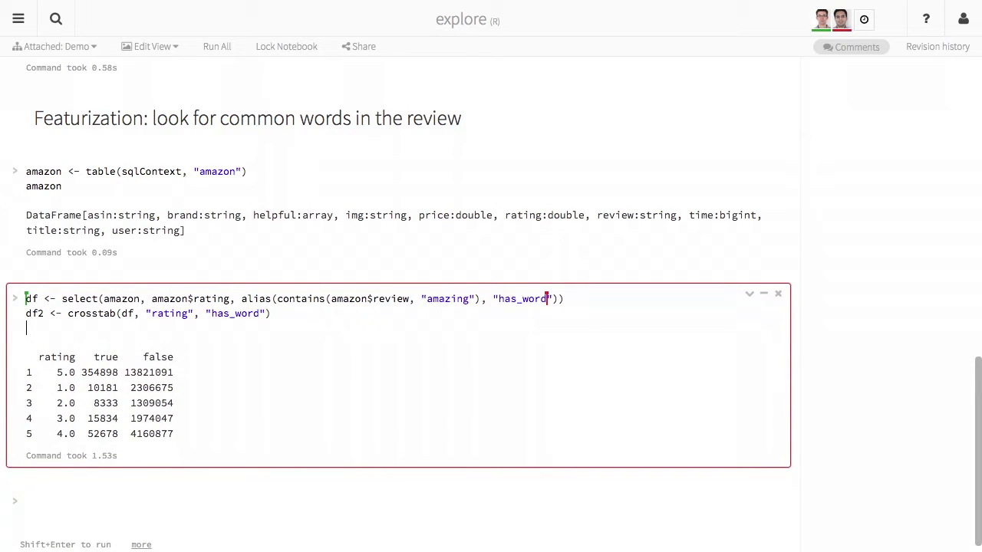
# Start a ggplot of df2 with aes(rating, true / sum(true)).
pyautogui.write('ggplot(df2, aes(')
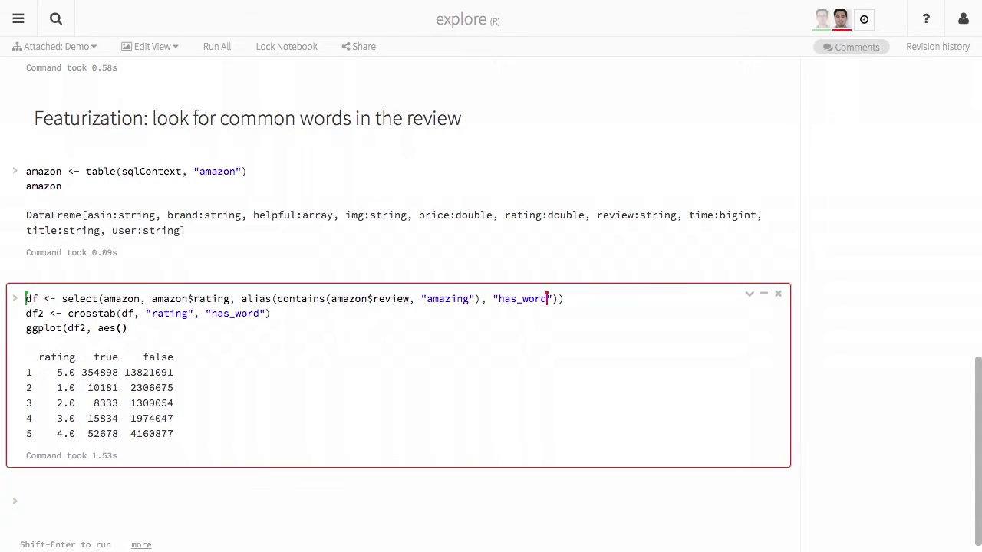
pyautogui.write('rating, true / sum(tr')
pyautogui.press('BackSpace')
pyautogui.press('BackSpace')
pyautogui.write('sum(true')
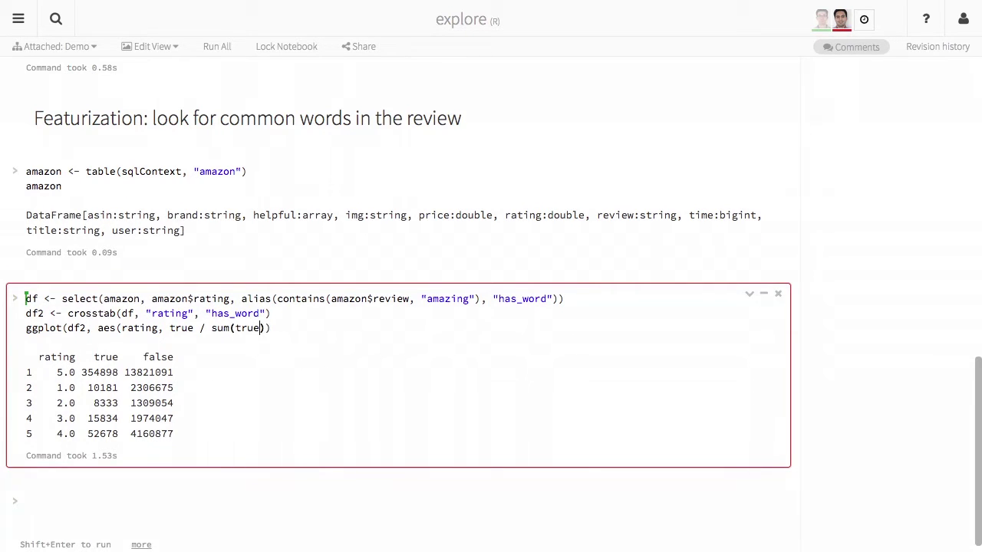
pyautogui.press('End')
pyautogui.write(')')
# Add geom_bar(stat = "identity") and run to chart the share per rating, 5.0 near 0.8.
pyautogui.write('geom_bar(')
pyautogui.press('BackSpace')
pyautogui.write('i')
pyautogui.write('(identity')
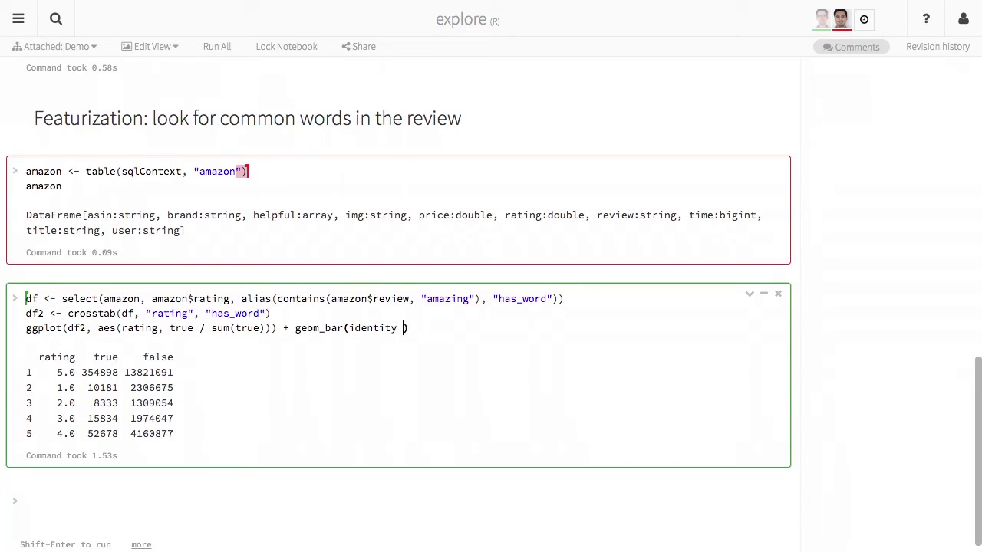
pyautogui.press('BackSpace')
pyautogui.press('BackSpace')
pyautogui.press('BackSpace')
pyautogui.write('= "')
pyautogui.press('BackSpace')
pyautogui.press('BackSpace')
pyautogui.press('BackSpace')
pyautogui.press('BackSpace')
pyautogui.press('BackSpace')
pyautogui.press('BackSpace')
pyautogui.press('BackSpace')
pyautogui.press('BackSpace')
pyautogui.press('BackSpace')
pyautogui.write('stat =')
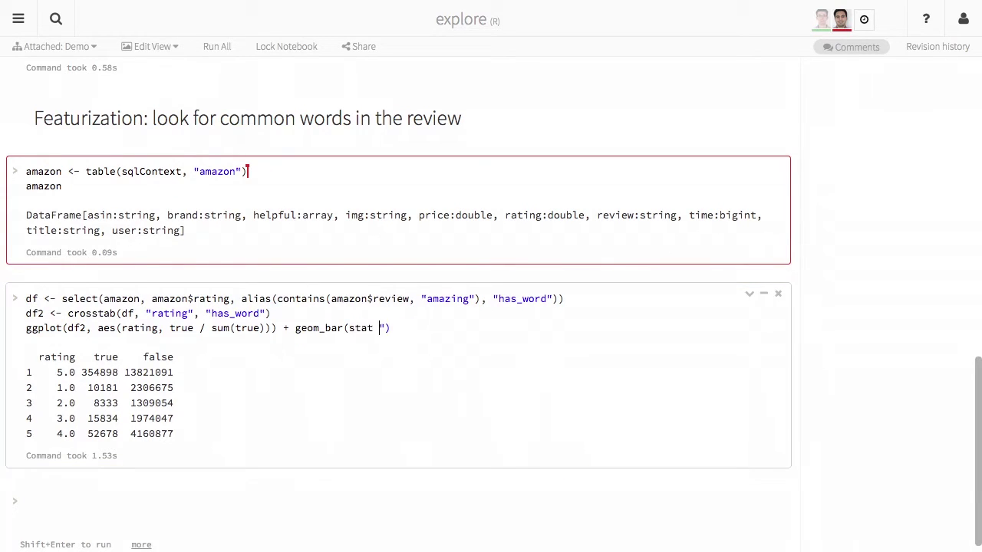
pyautogui.write(' "identity')
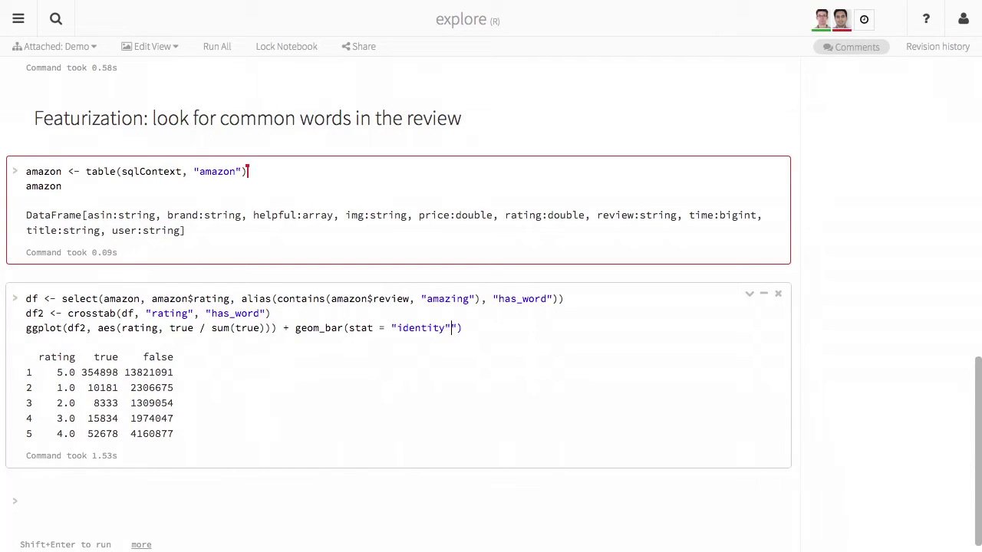
pyautogui.press('BackSpace')
pyautogui.hotkey('shift', 'Return')
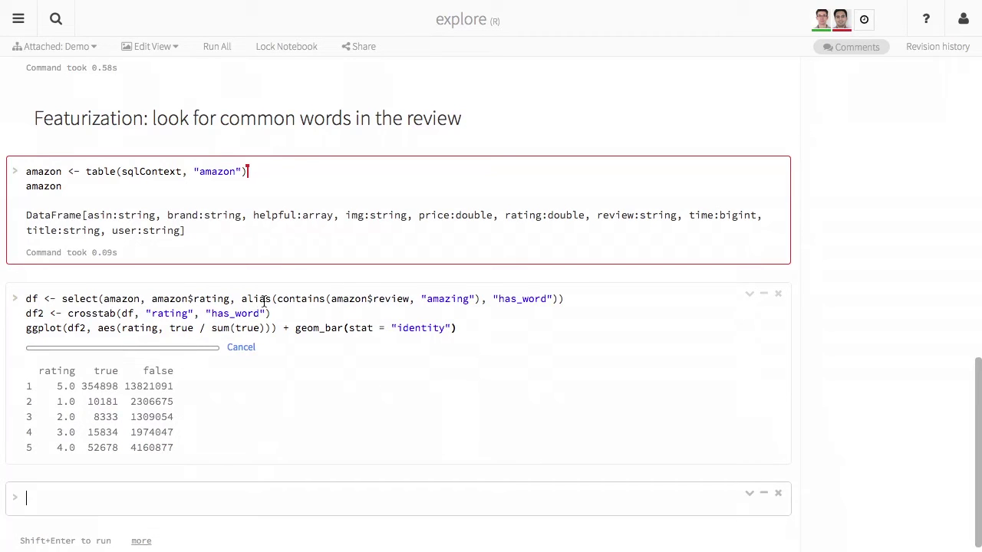
pyautogui.scroll(-3, 268, 338)
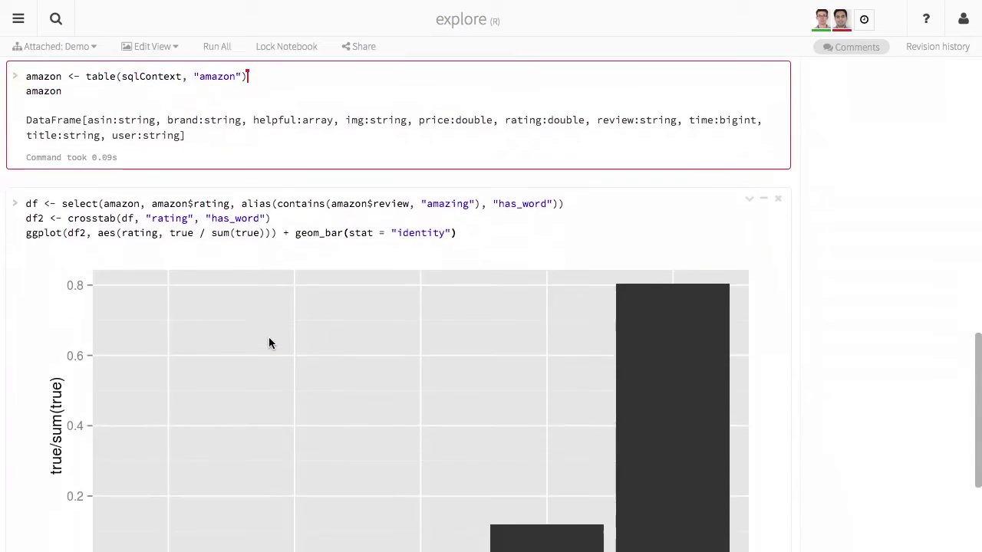
pyautogui.scroll(-3, 268, 343)
pyautogui.scroll(3, 268, 343)
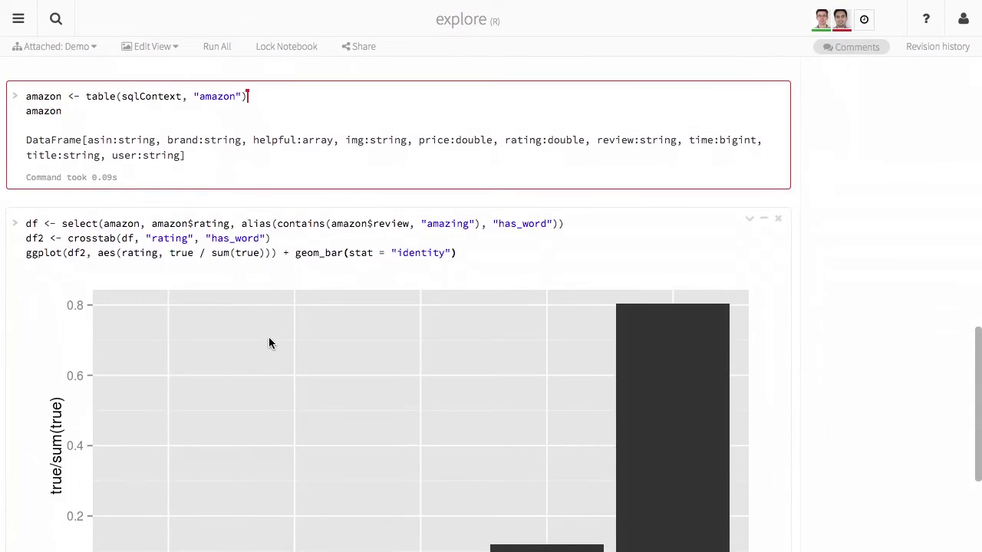
pyautogui.scroll(-4, 268, 342)
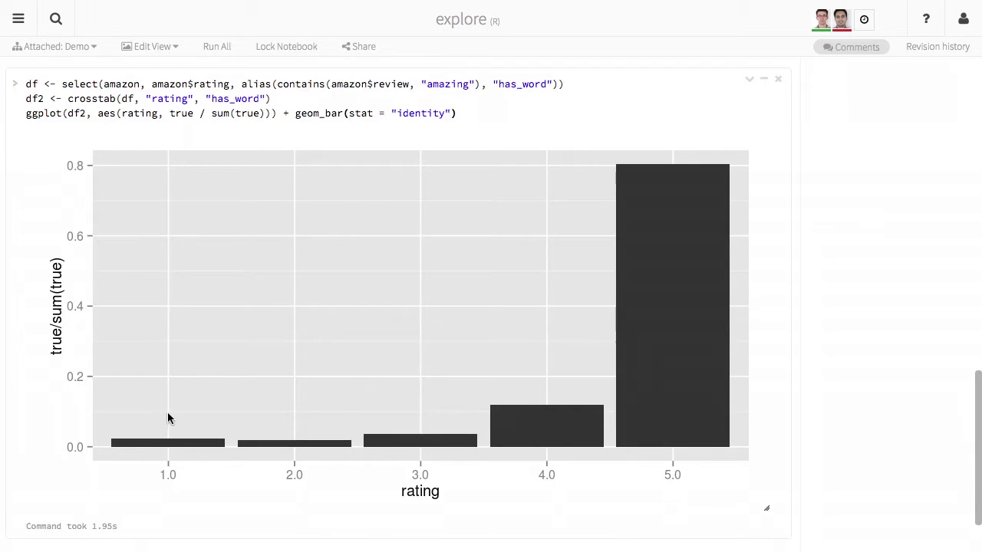
pyautogui.scroll(3, 201, 358)
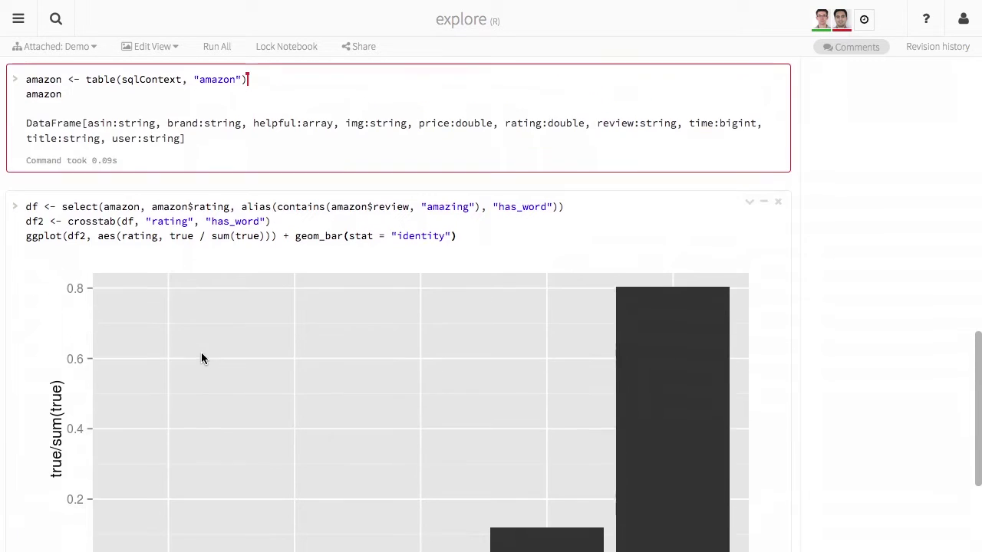
# Swap "amazing" for "return" in the contains check and rerun, making rating 1.0 highest.
pyautogui.doubleClick(440, 207)
pyautogui.write('return')
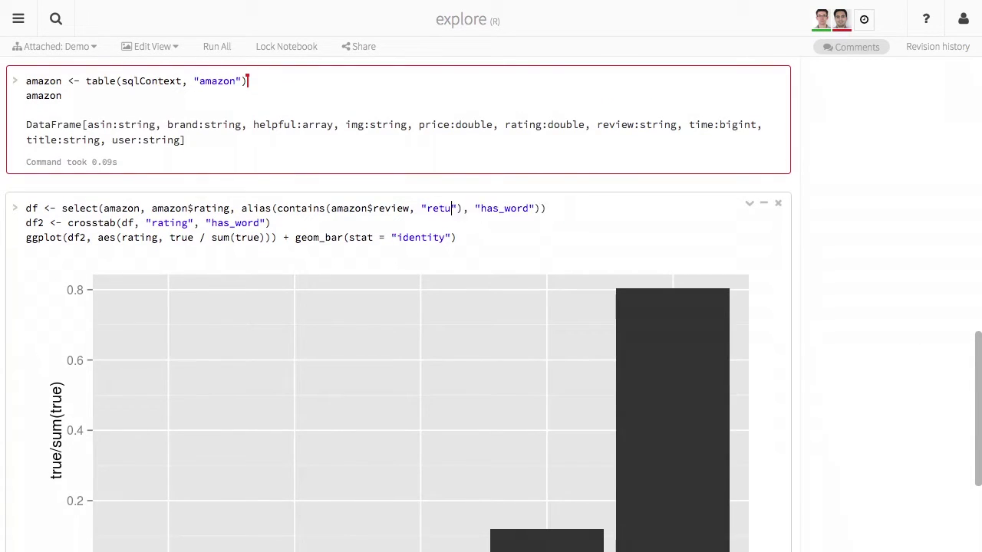
pyautogui.hotkey('shift', 'Return')
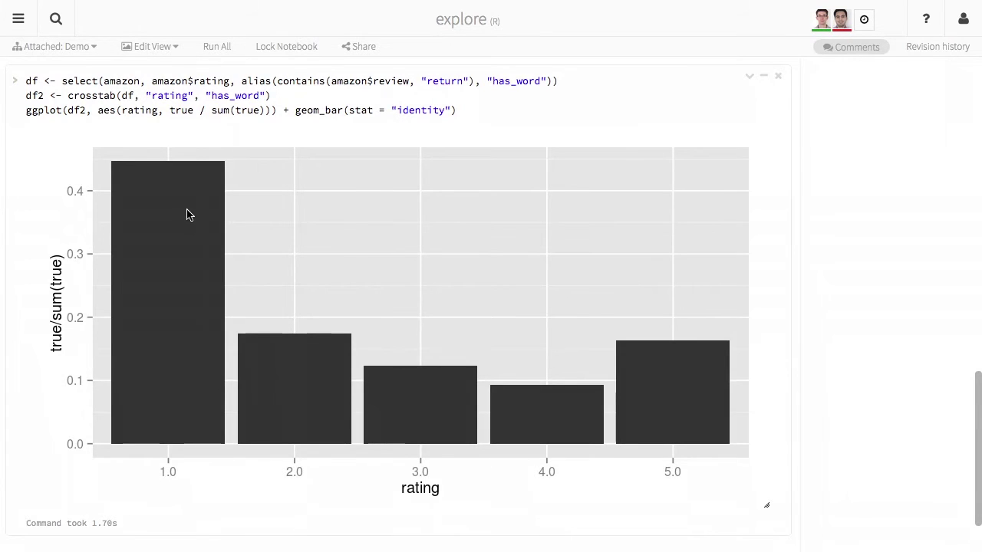
pyautogui.scroll(3, 187, 214)
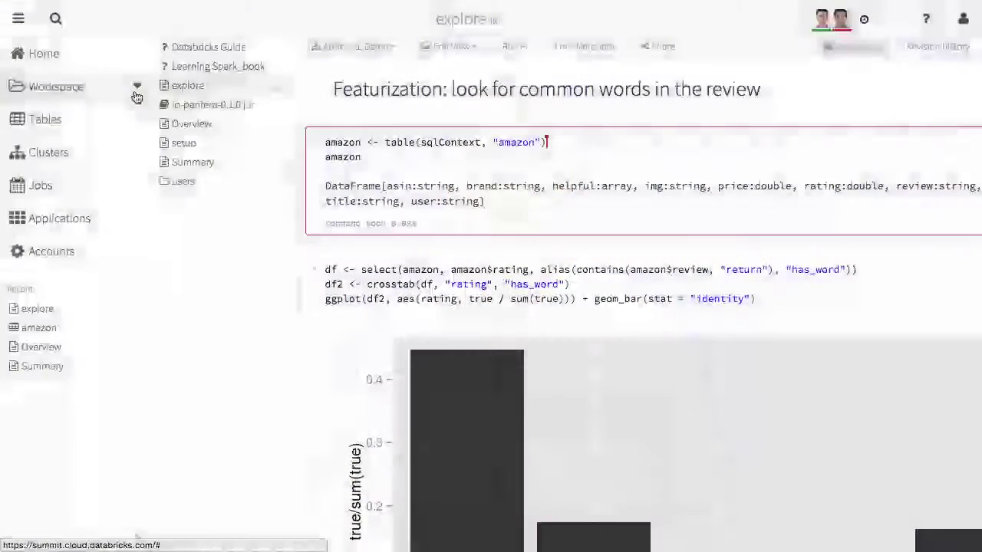
# Create a Python notebook named pipeline from the Workspace Create menu.
pyautogui.click(137, 88)
pyautogui.moveTo(172, 114)
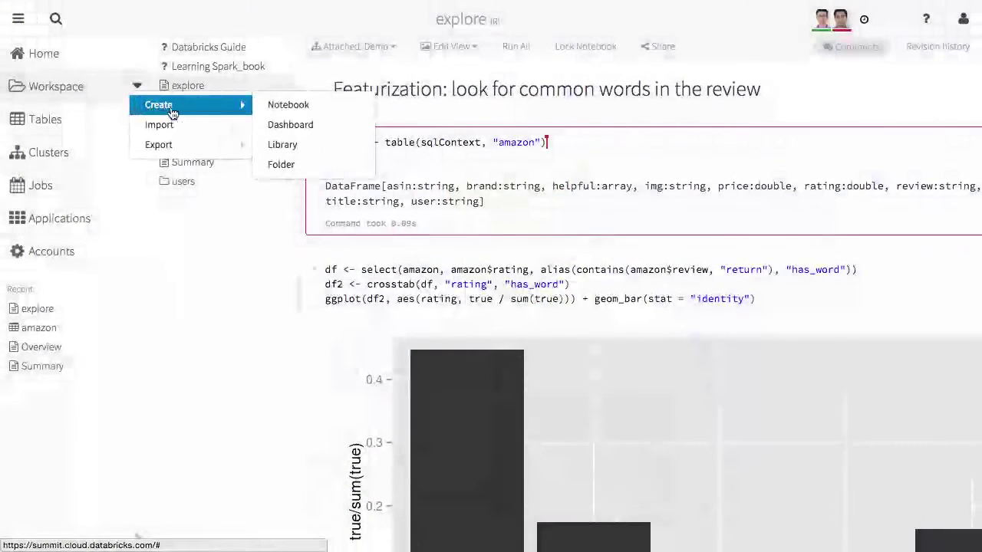
pyautogui.click(266, 105)
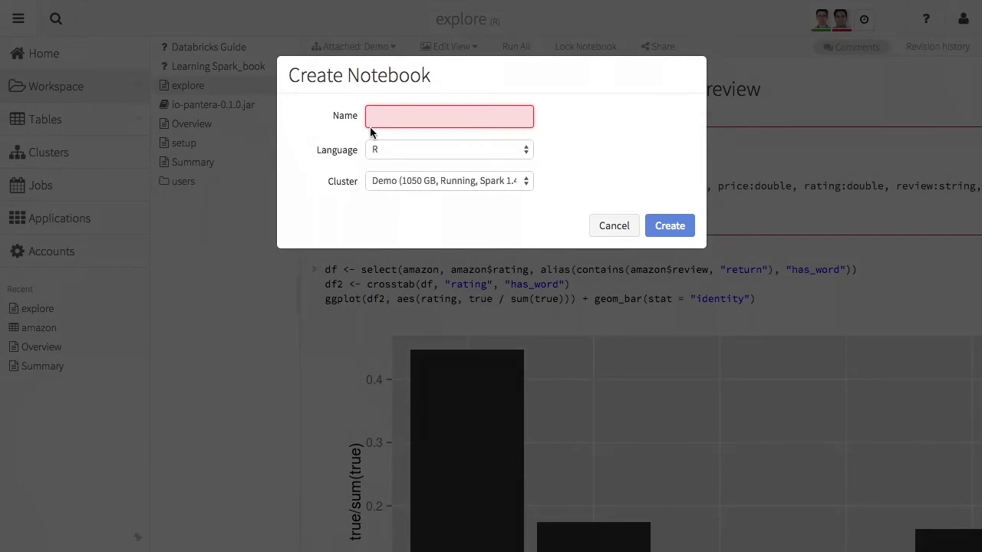
pyautogui.write('pipeline')
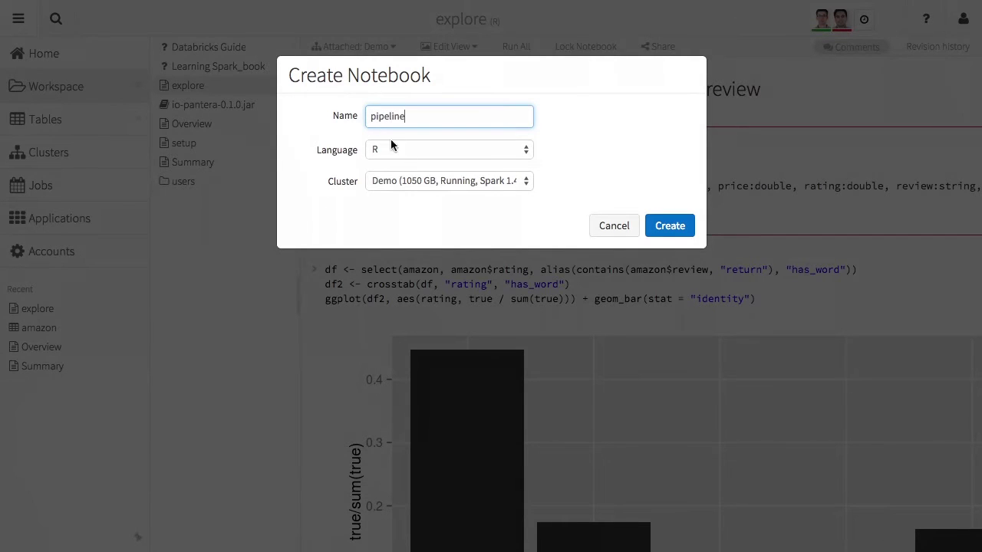
pyautogui.click(427, 152)
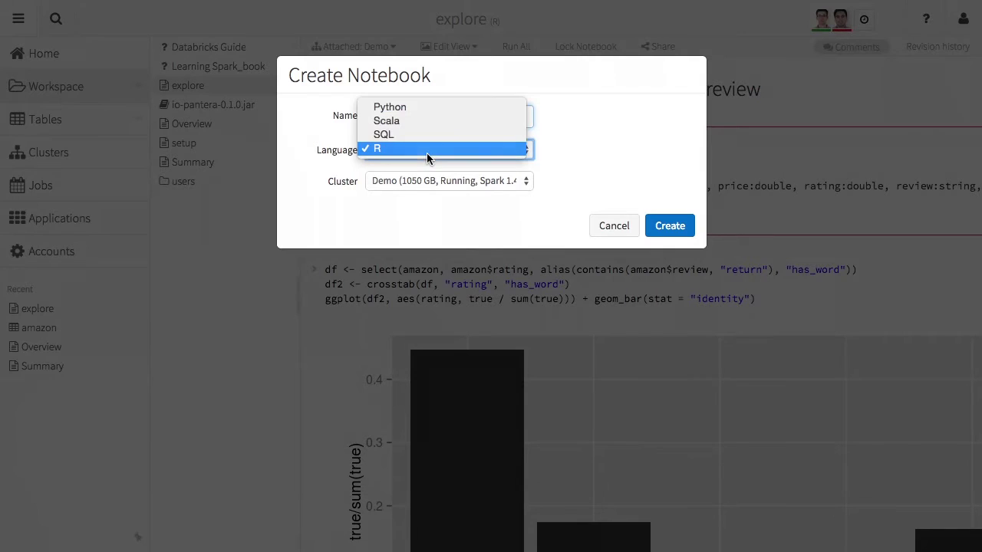
pyautogui.click(446, 107)
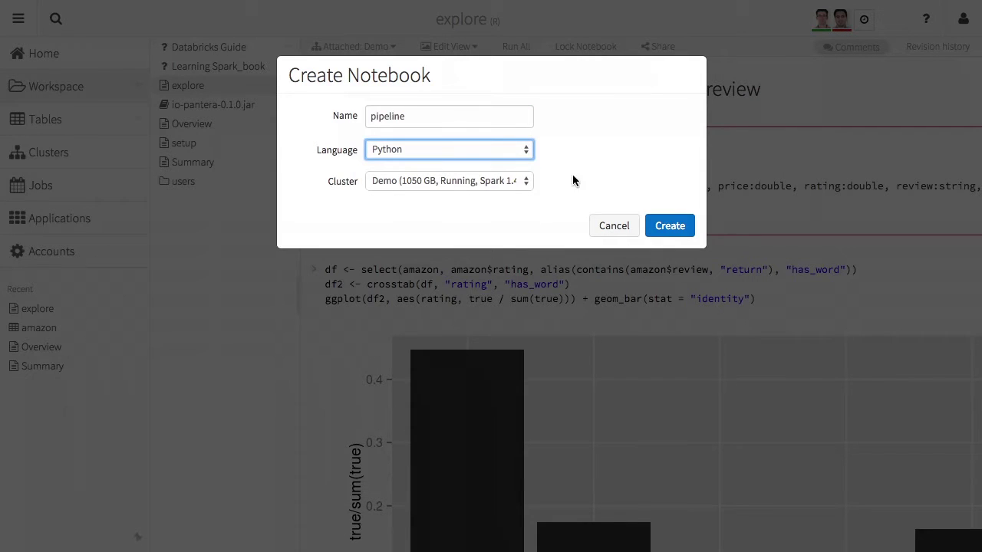
pyautogui.click(664, 225)
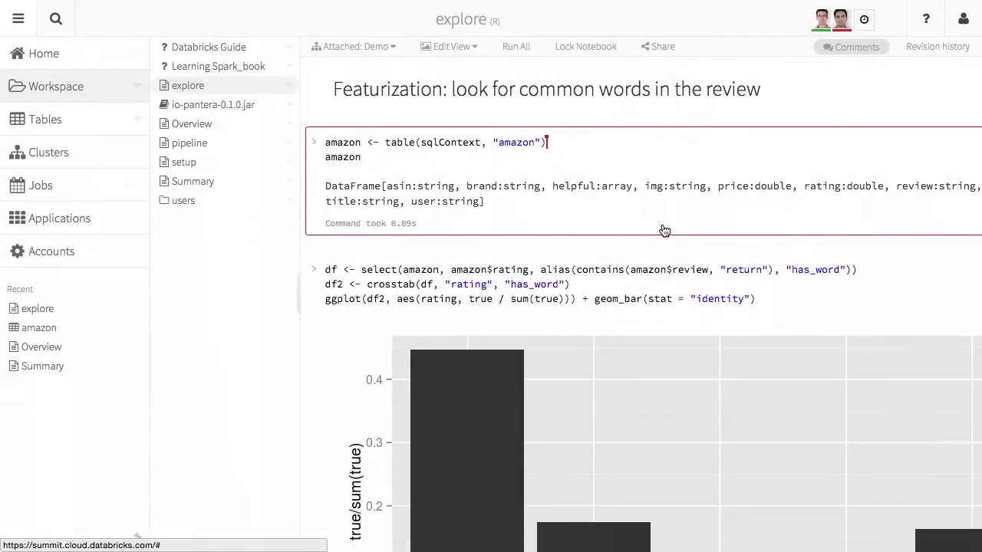
# Open the pipeline notebook and run a 1+1 test cell returning 2.
pyautogui.click(197, 91)
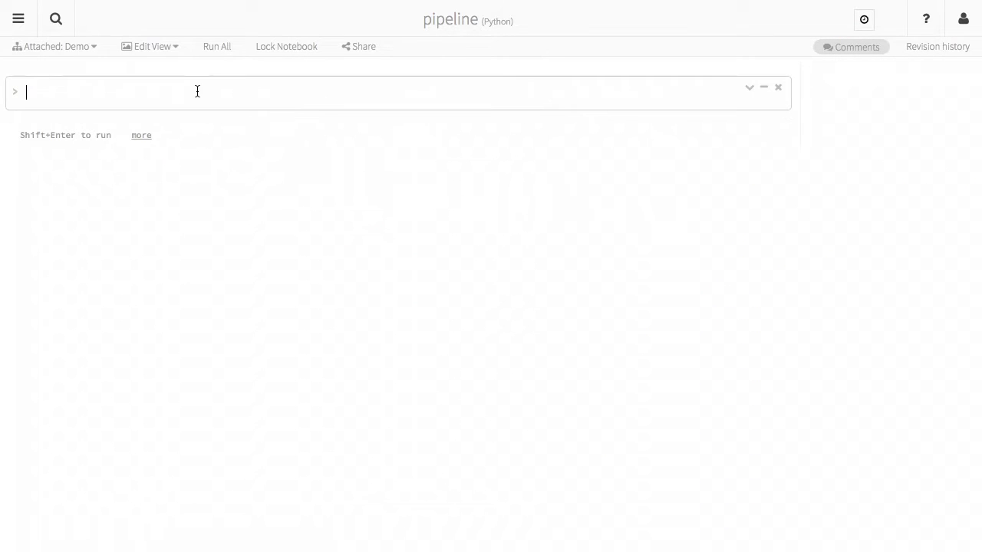
pyautogui.write('1+1')
pyautogui.hotkey('shift', 'Return')
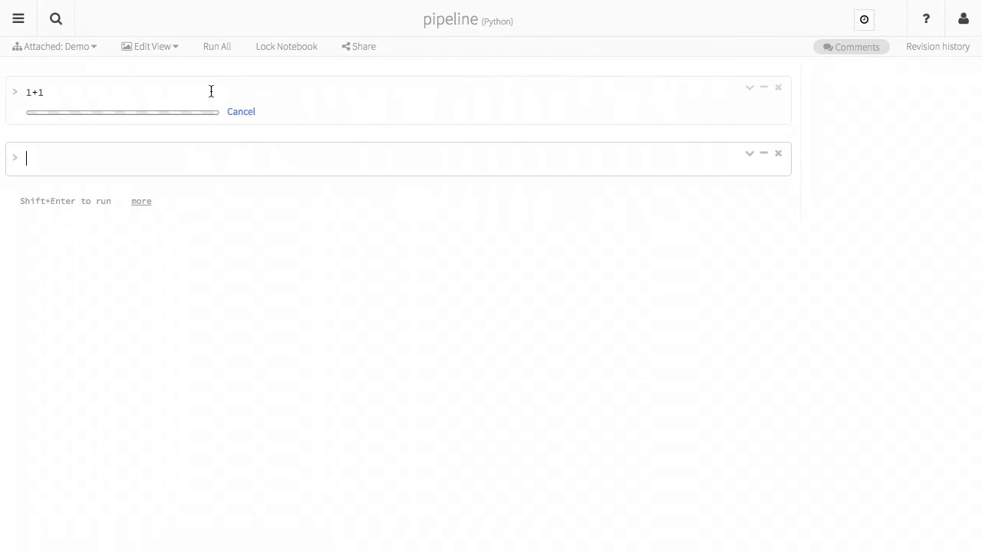
# Share the notebook with the colleague at Can Manage permission and save.
pyautogui.click(357, 51)
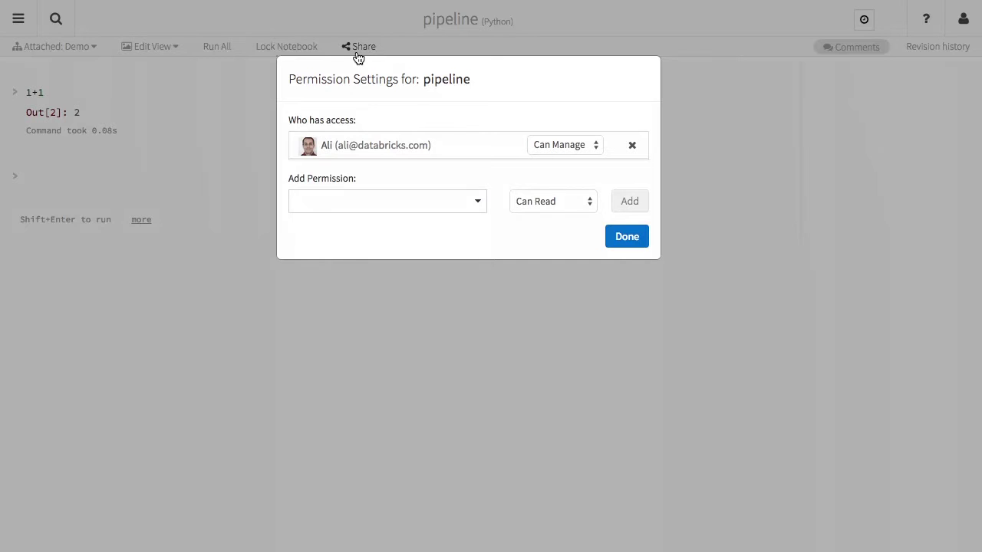
pyautogui.click(330, 201)
pyautogui.write('x')
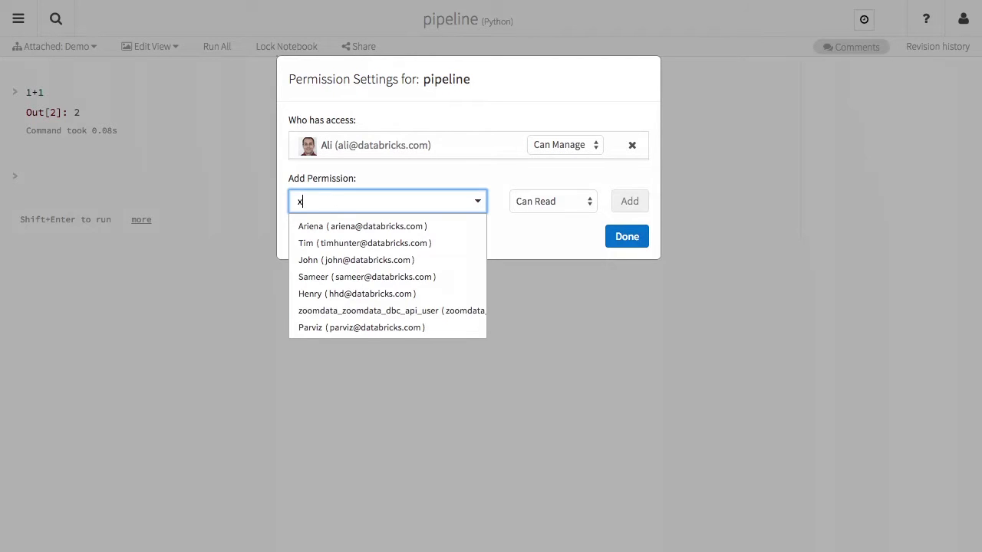
pyautogui.write('iang')
pyautogui.click(360, 226)
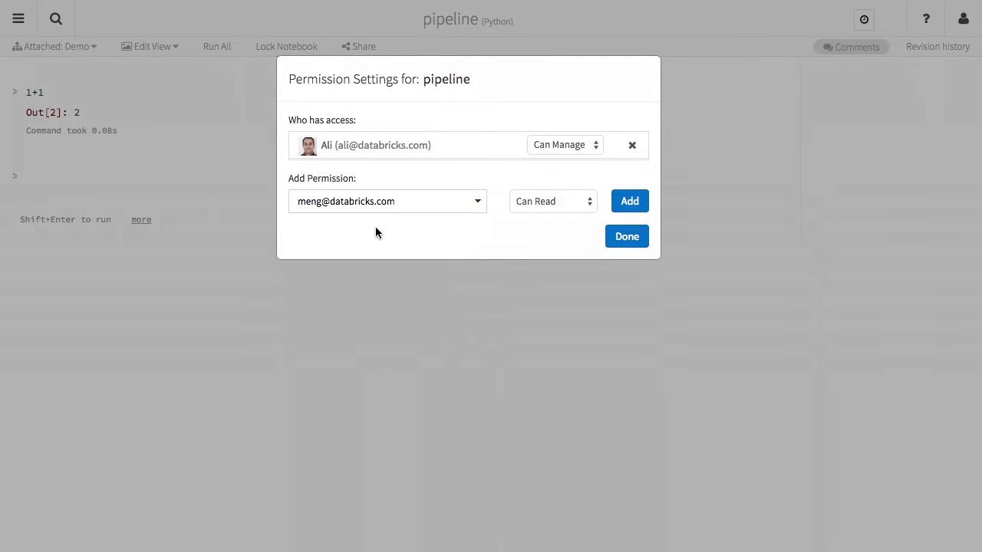
pyautogui.click(628, 200)
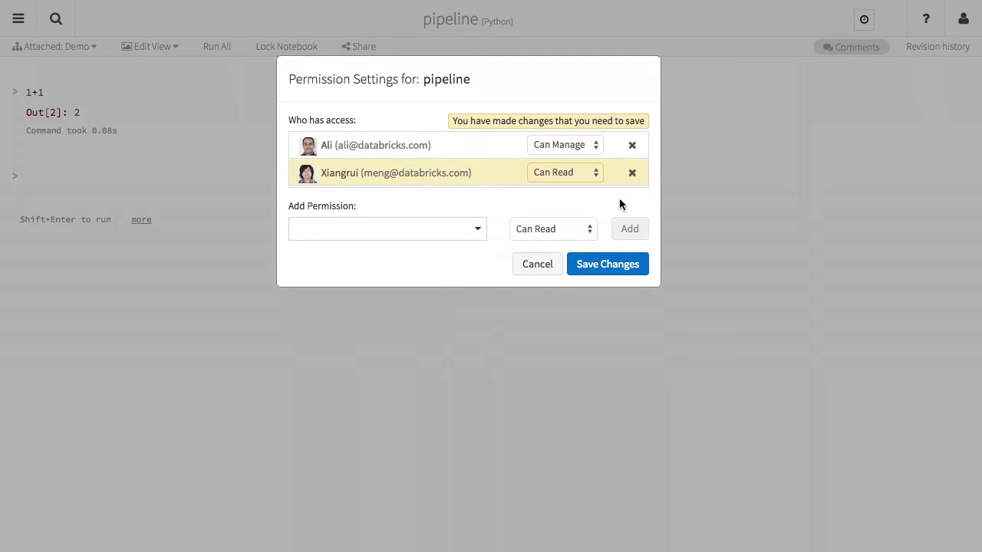
pyautogui.click(583, 172)
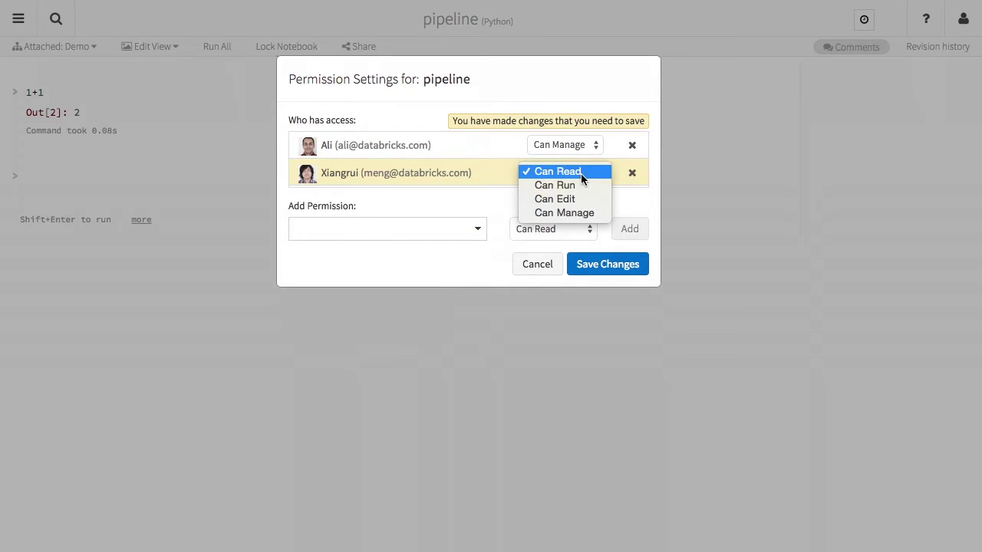
pyautogui.click(573, 213)
pyautogui.click(596, 266)
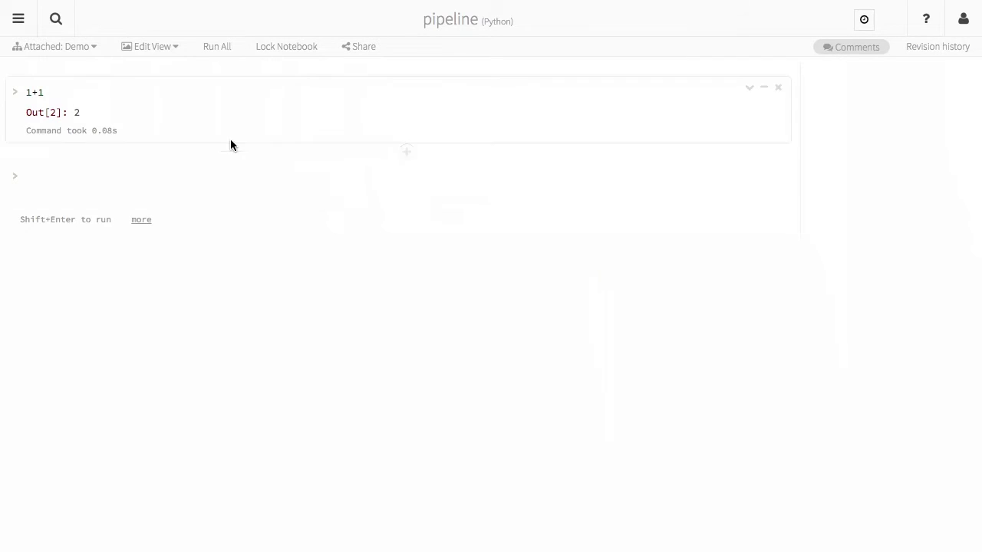
pyautogui.moveTo(154, 132)
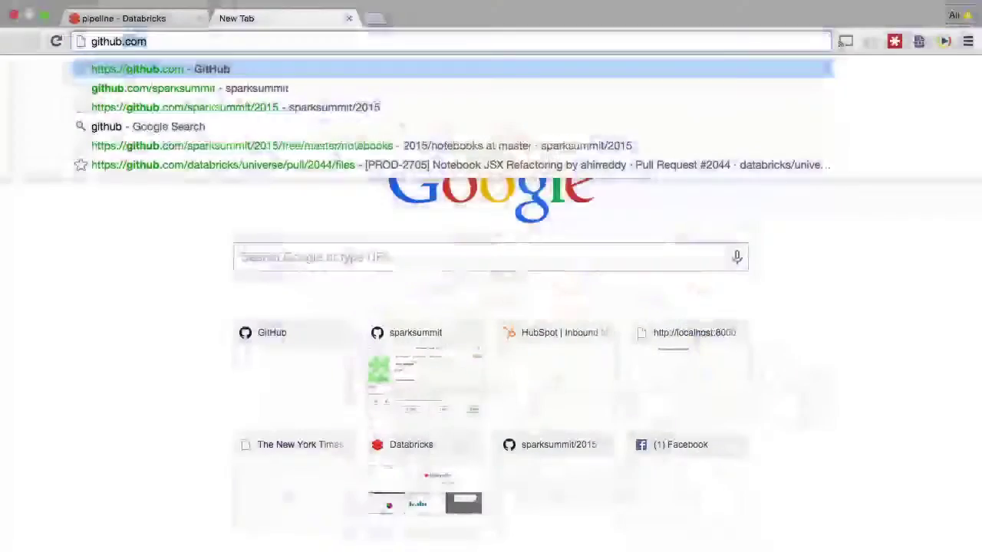
# Go to the sparksummit GitHub 2015 repository and open notebooks/ml-pipeline.ipynb.
pyautogui.write('.com')
pyautogui.press('Down')
pyautogui.press('Return')
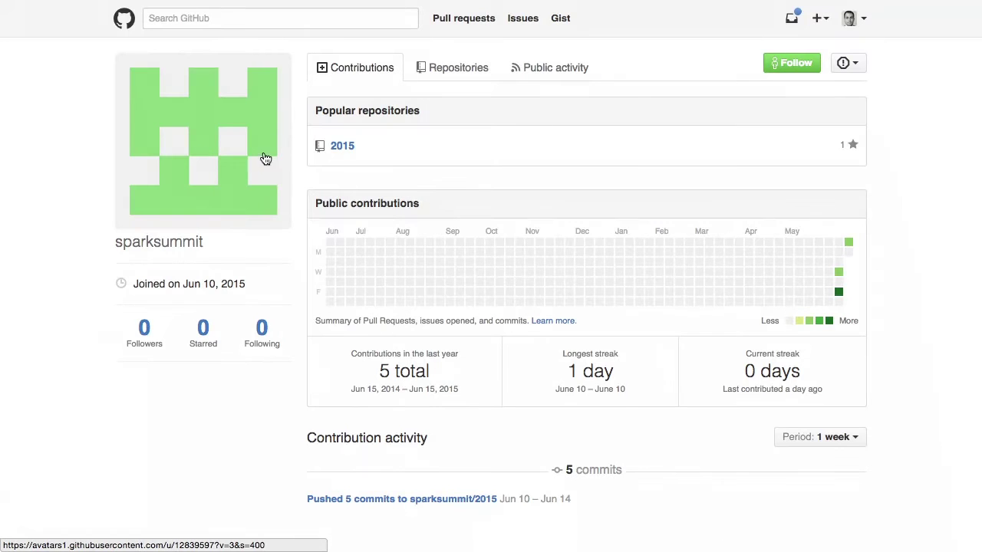
pyautogui.click(346, 149)
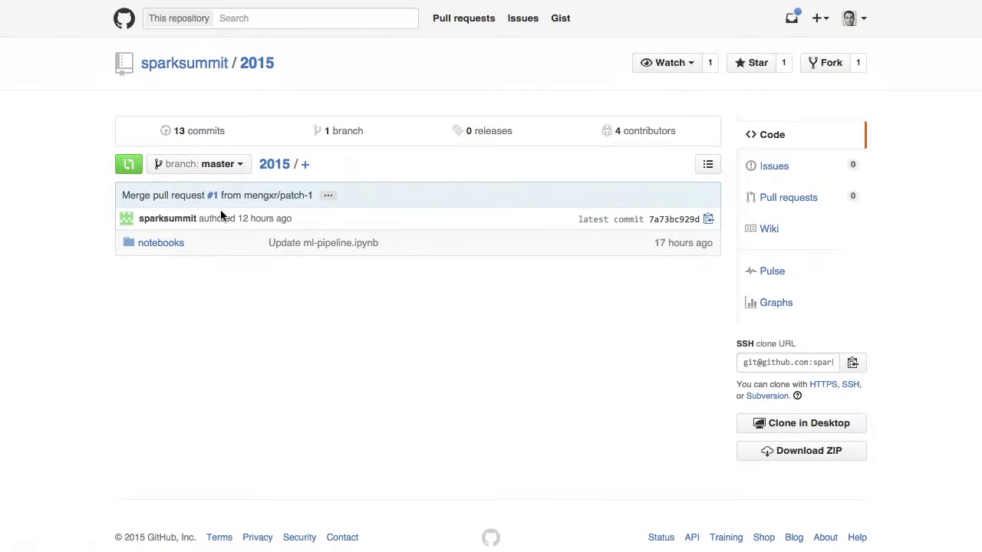
pyautogui.click(161, 244)
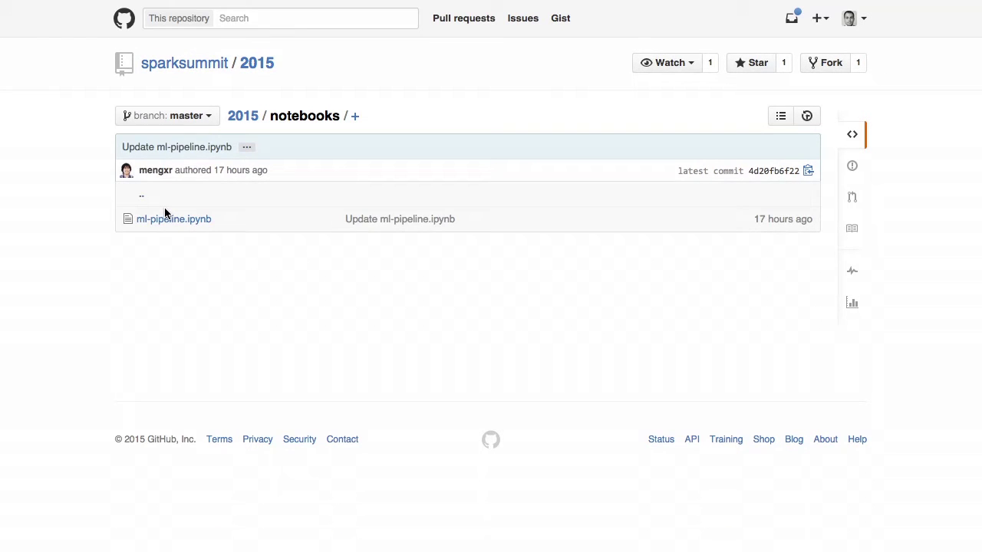
pyautogui.click(150, 221)
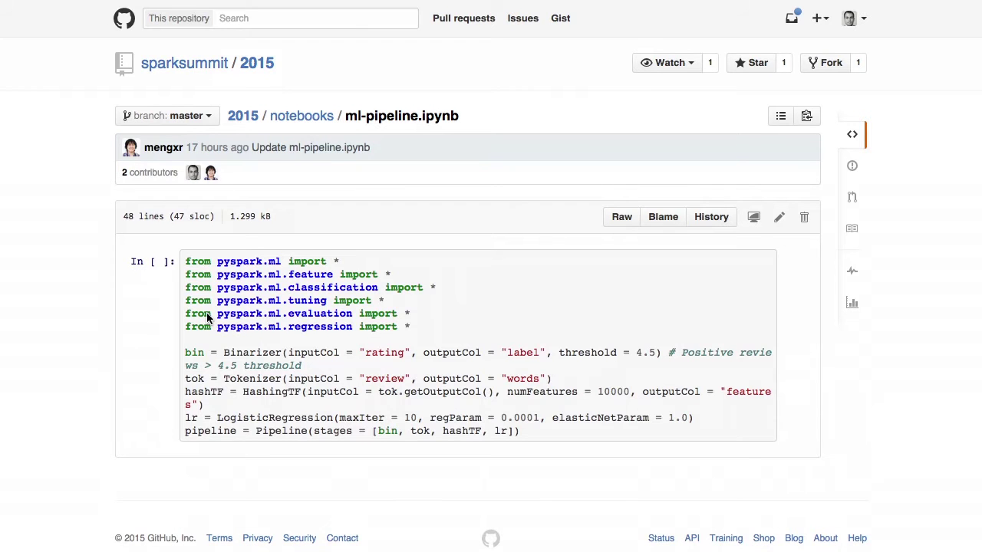
# Copy the ml-pipeline.ipynb URL and switch back to the Databricks pipeline tab.
pyautogui.scroll(-1, 207, 316)
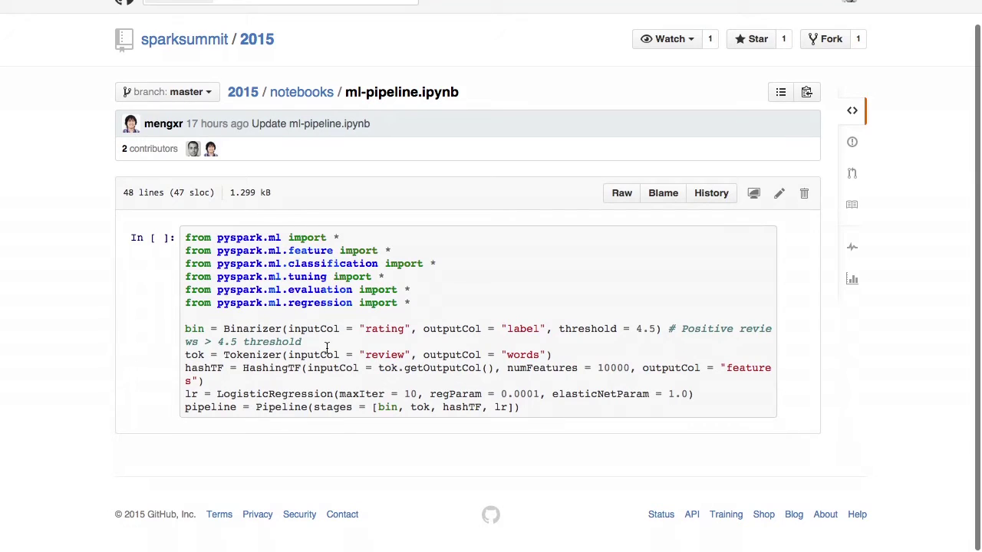
pyautogui.scroll(1, 295, 230)
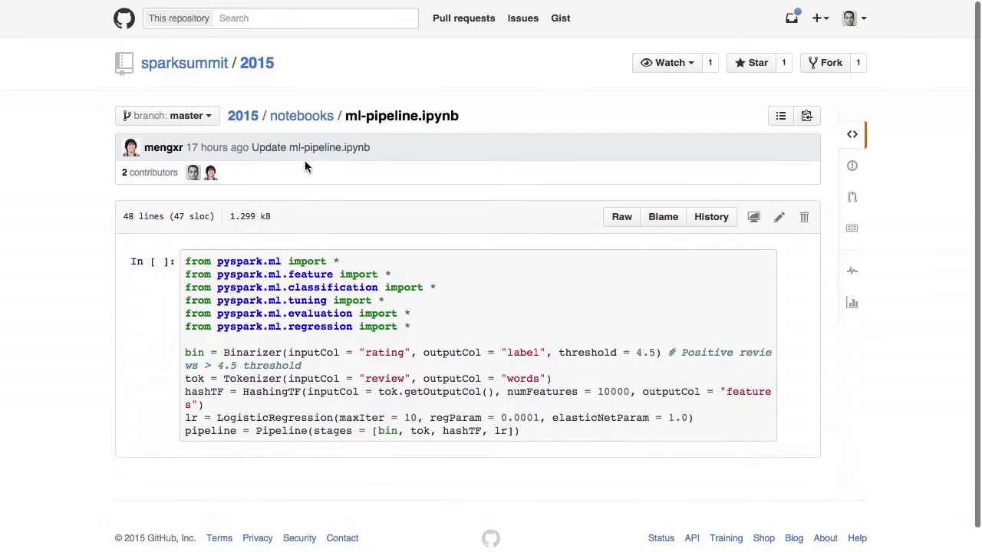
pyautogui.moveTo(353, 4)
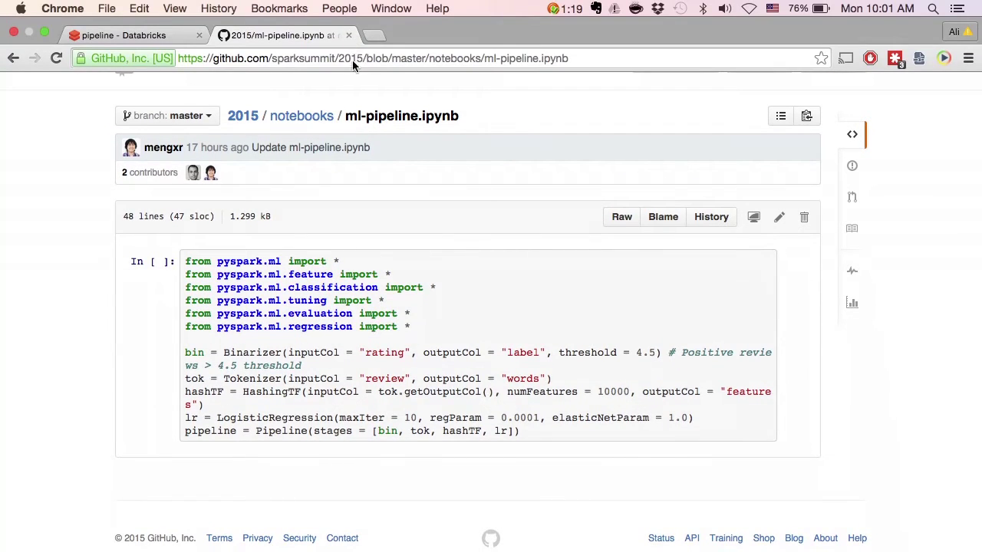
pyautogui.click(352, 60)
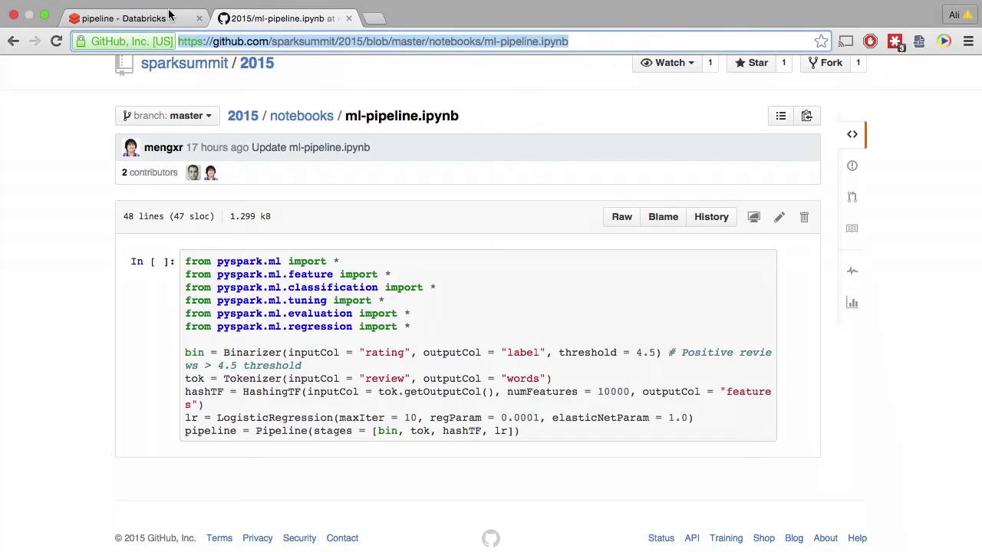
pyautogui.click(157, 16)
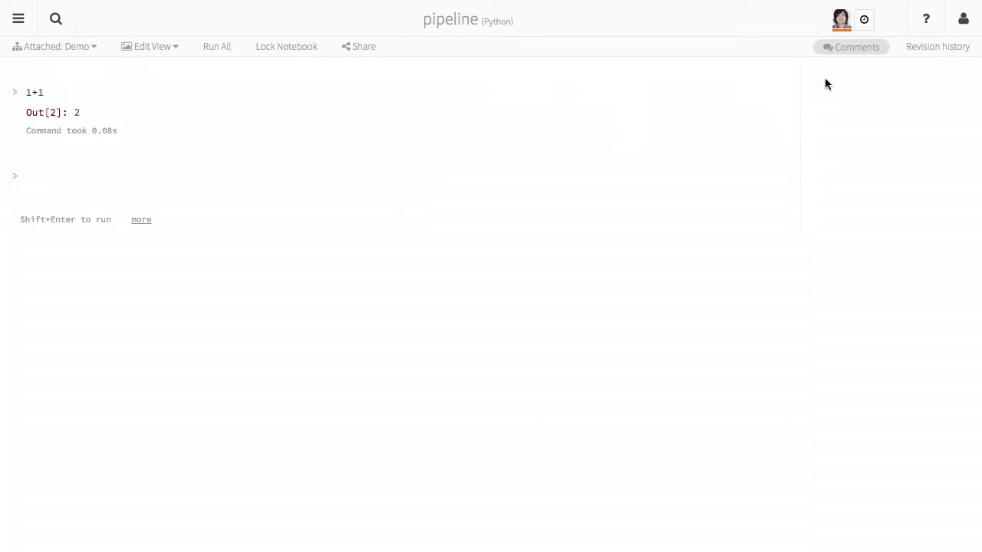
# Link the notebook in Revision history to the pasted GitHub ml-pipeline.ipynb URL.
pyautogui.click(931, 50)
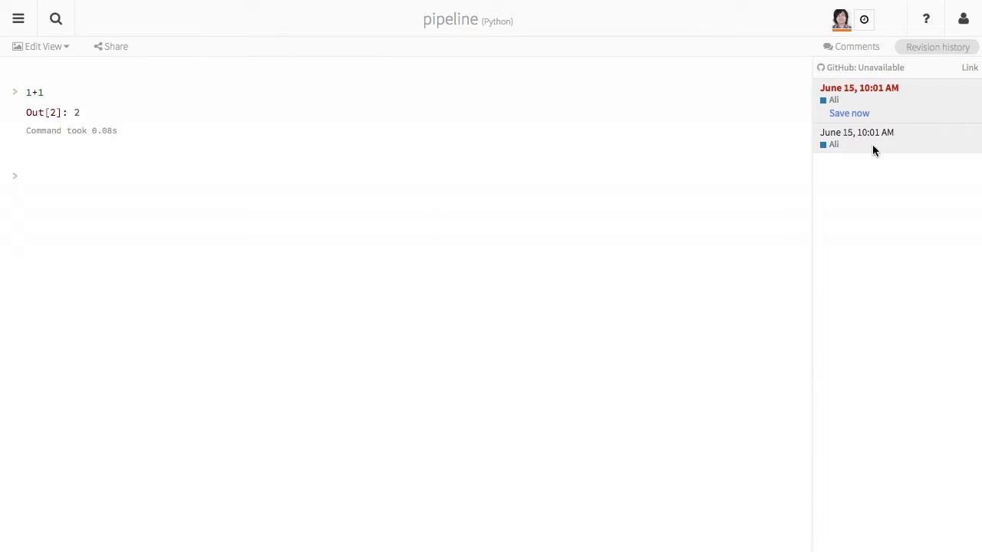
pyautogui.click(915, 144)
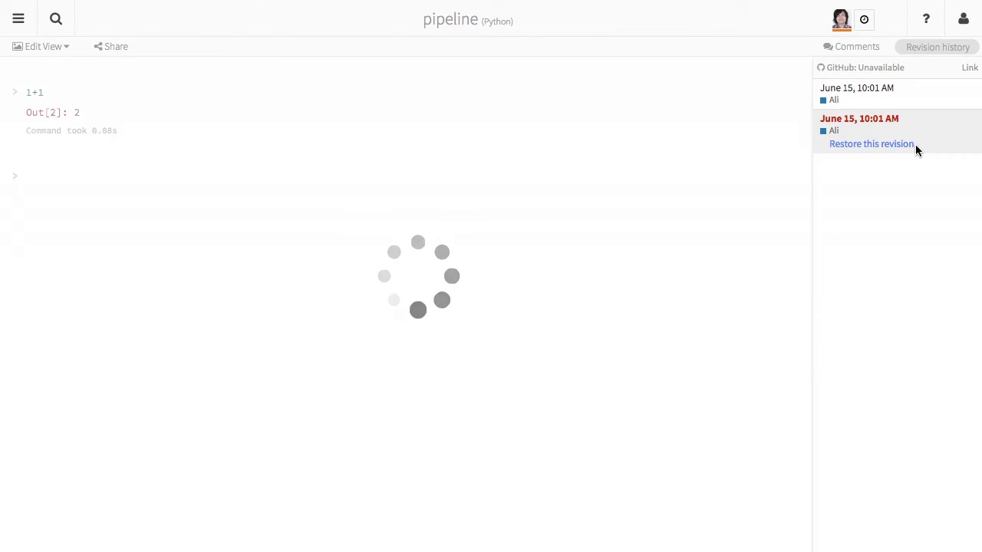
pyautogui.click(927, 96)
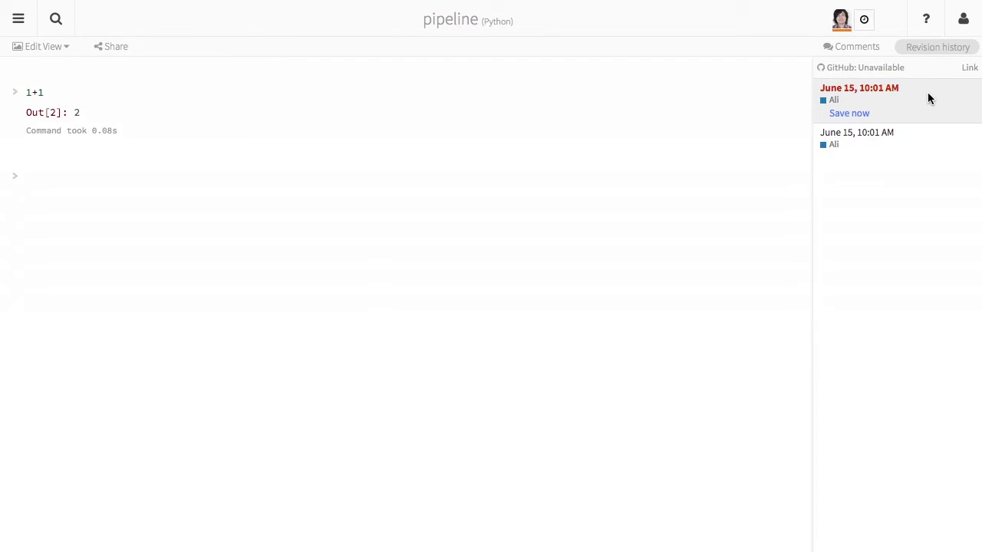
pyautogui.click(966, 68)
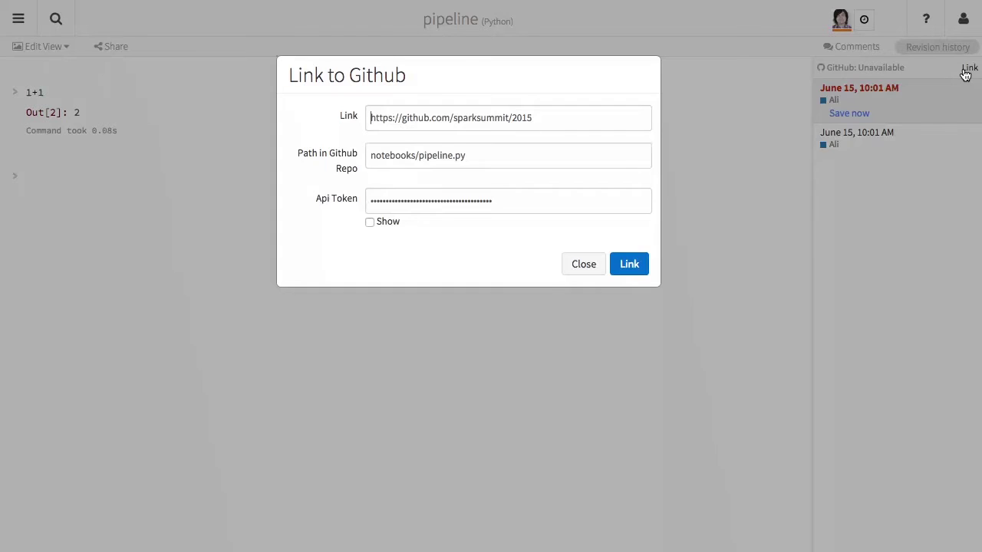
pyautogui.tripleClick(613, 112)
pyautogui.hotkey('ctrl', 'v')
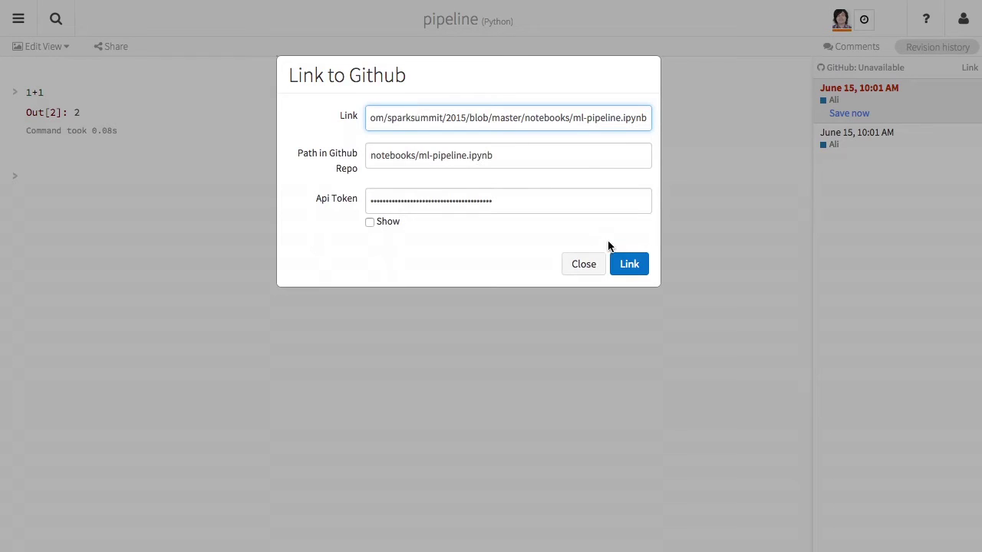
pyautogui.click(628, 264)
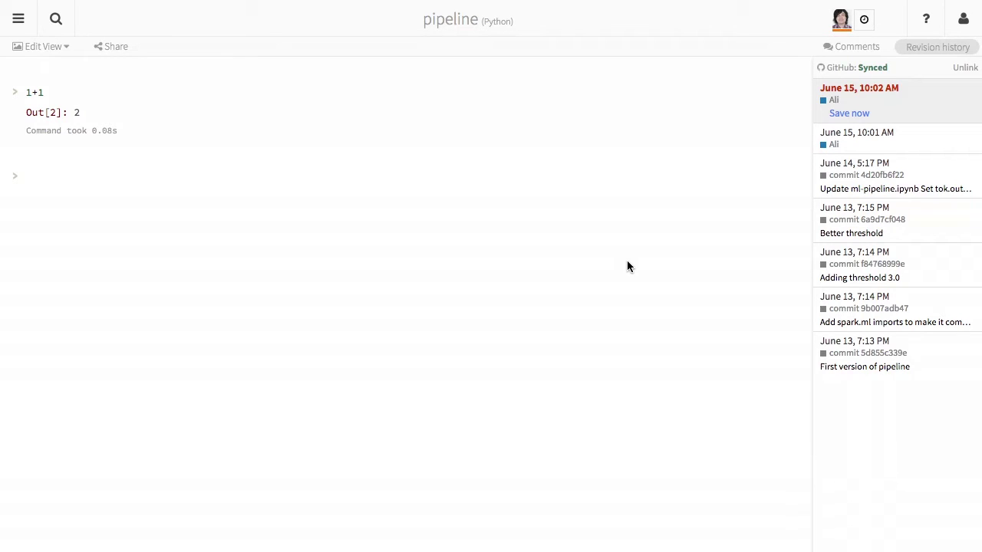
# Restore and confirm the June 14, 5:17 PM revision with the pipeline code.
pyautogui.click(901, 365)
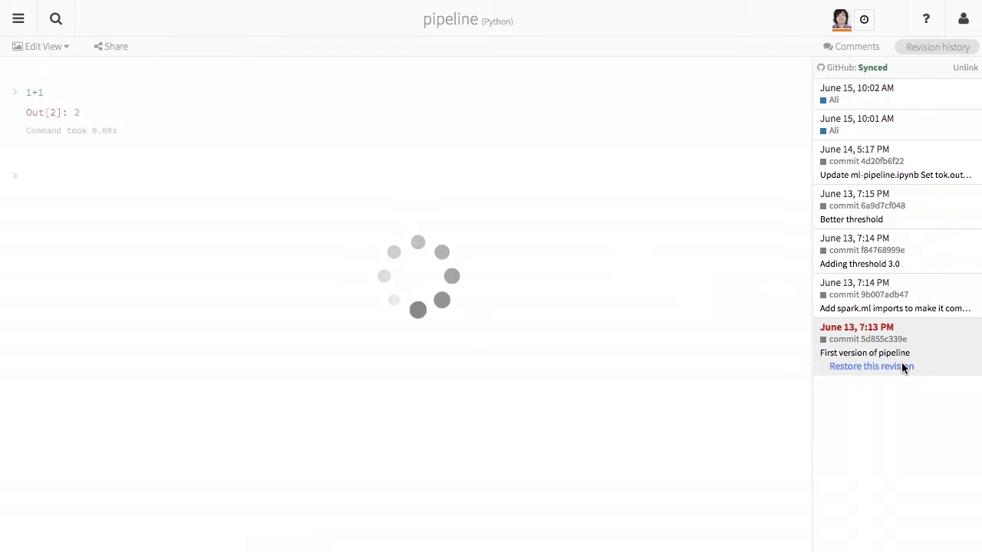
pyautogui.click(920, 292)
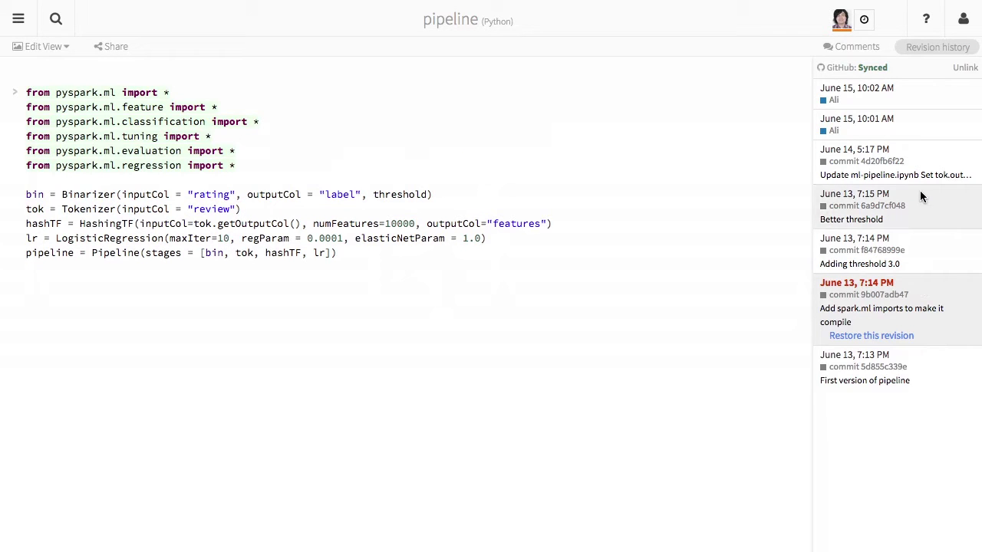
pyautogui.click(921, 143)
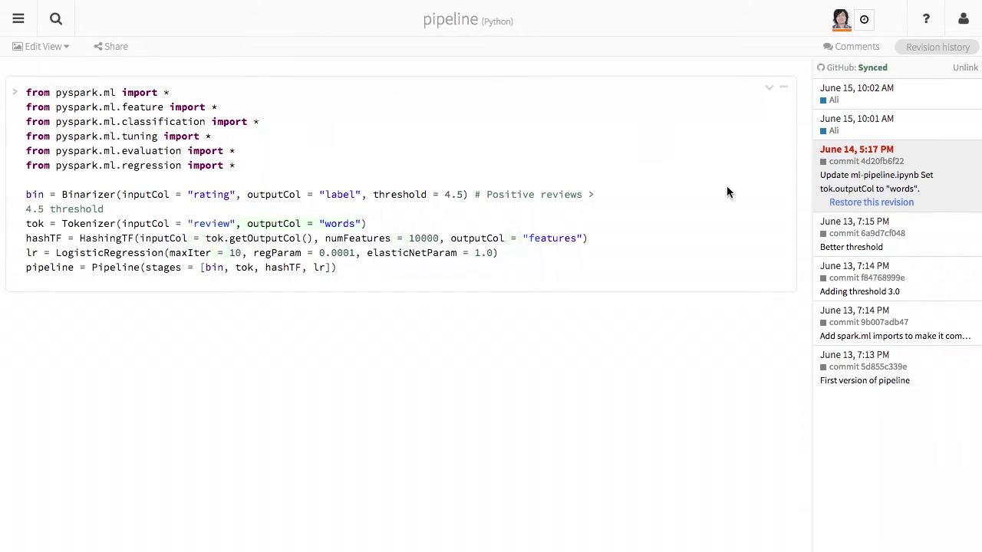
pyautogui.click(844, 203)
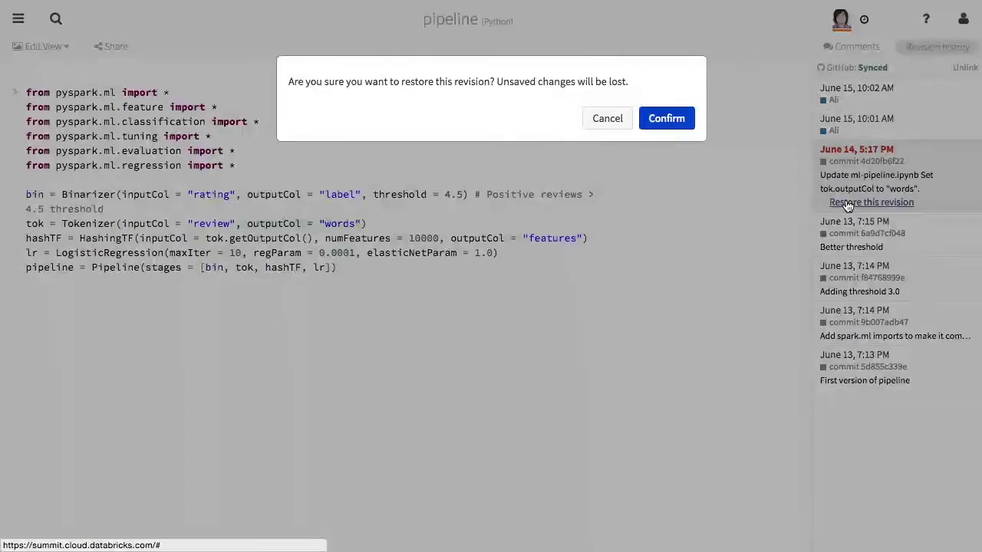
pyautogui.click(679, 120)
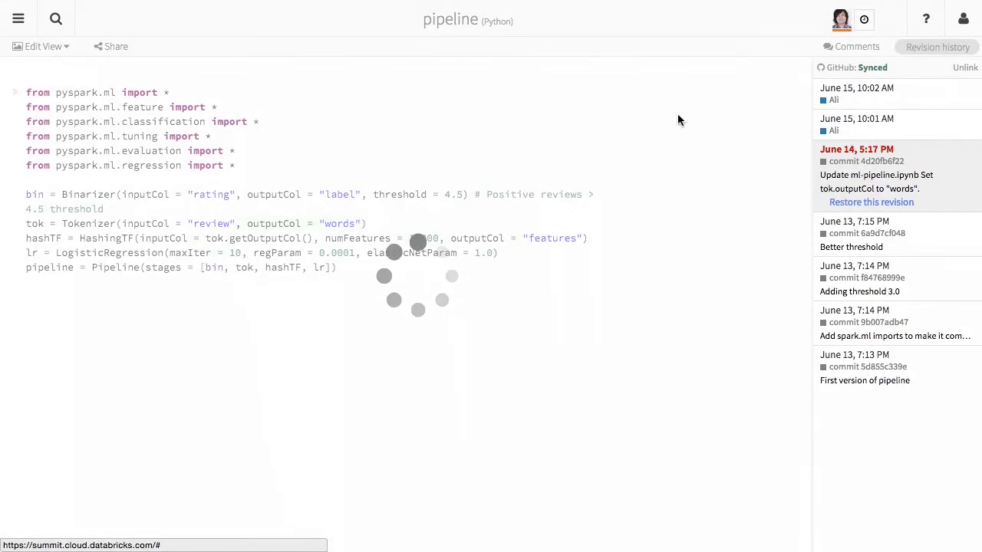
# Run the pipeline definition code cell.
pyautogui.click(347, 152)
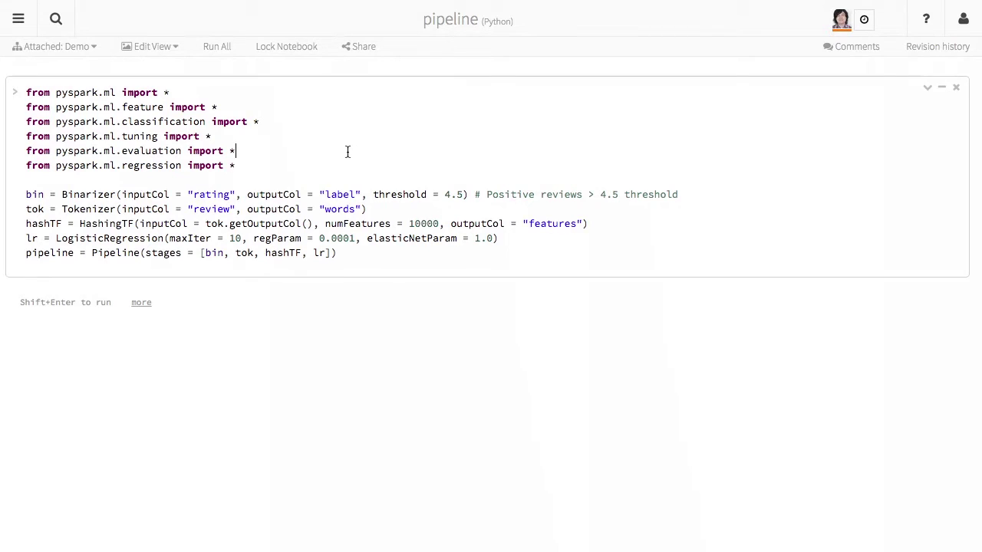
pyautogui.hotkey('shift', 'Return')
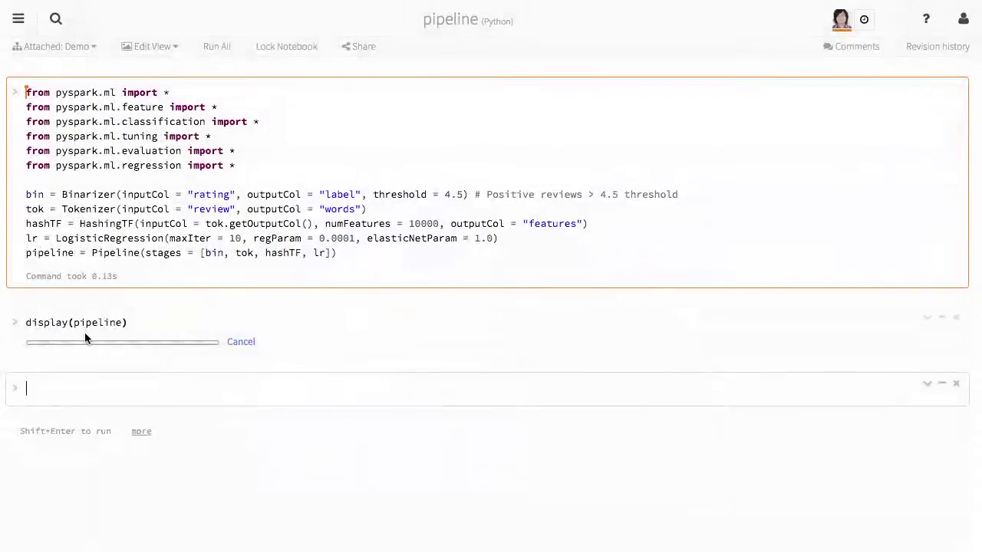
pyautogui.scroll(-4, 90, 346)
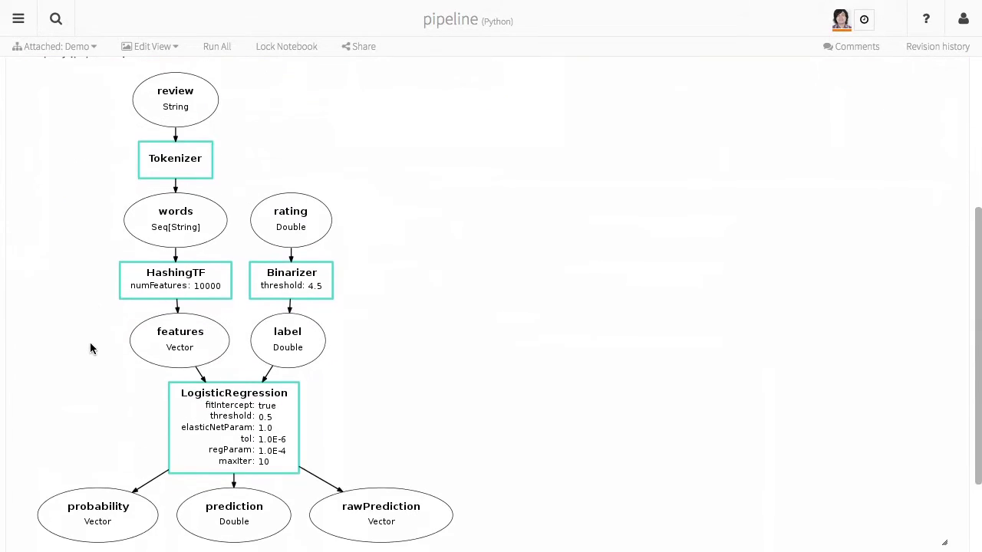
pyautogui.scroll(4, 90, 347)
pyautogui.scroll(-3, 157, 268)
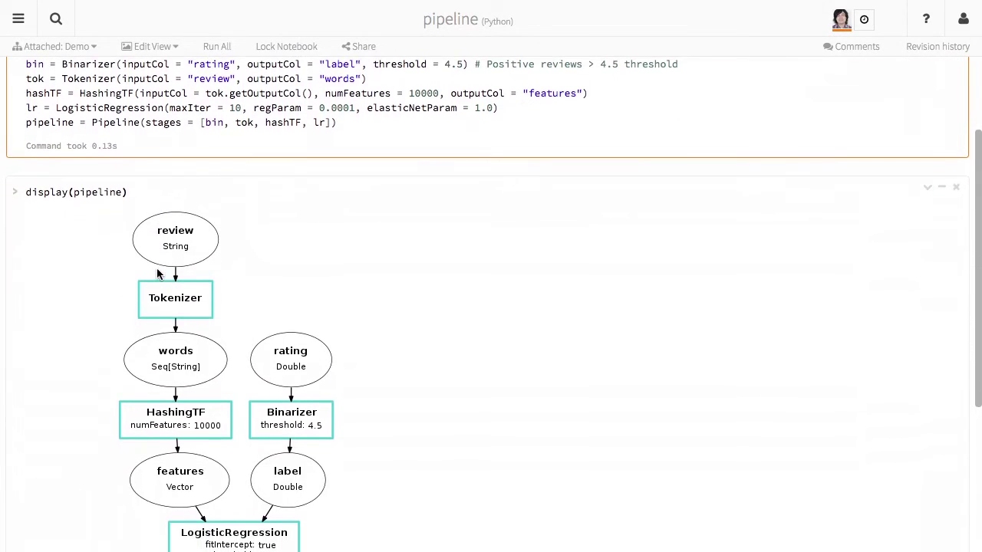
# Render display(pipeline) as a graph: Tokenizer, HashingTF (10000), Binarizer (4.5), LogisticRegression.
pyautogui.click(230, 363)
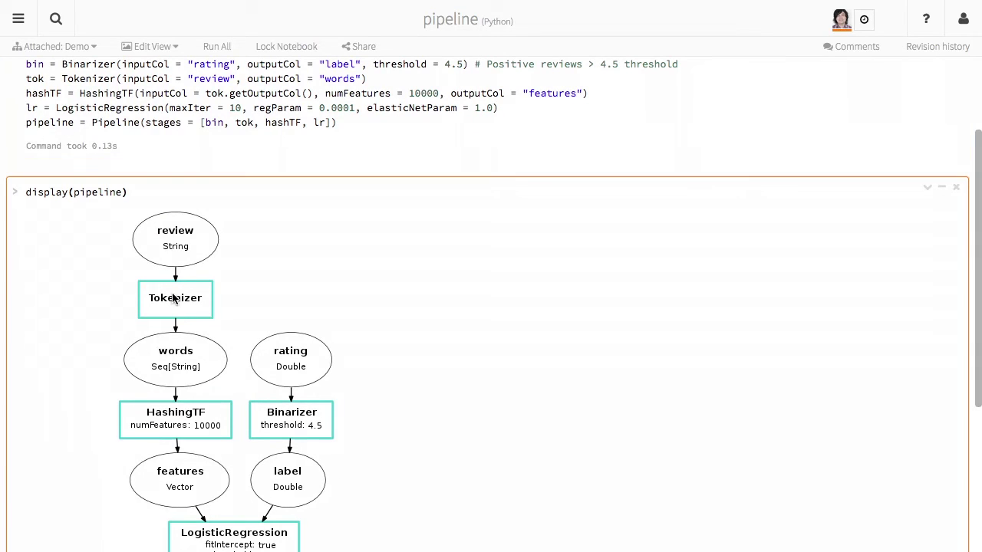
pyautogui.press('Home')
pyautogui.scroll(-5, 207, 434)
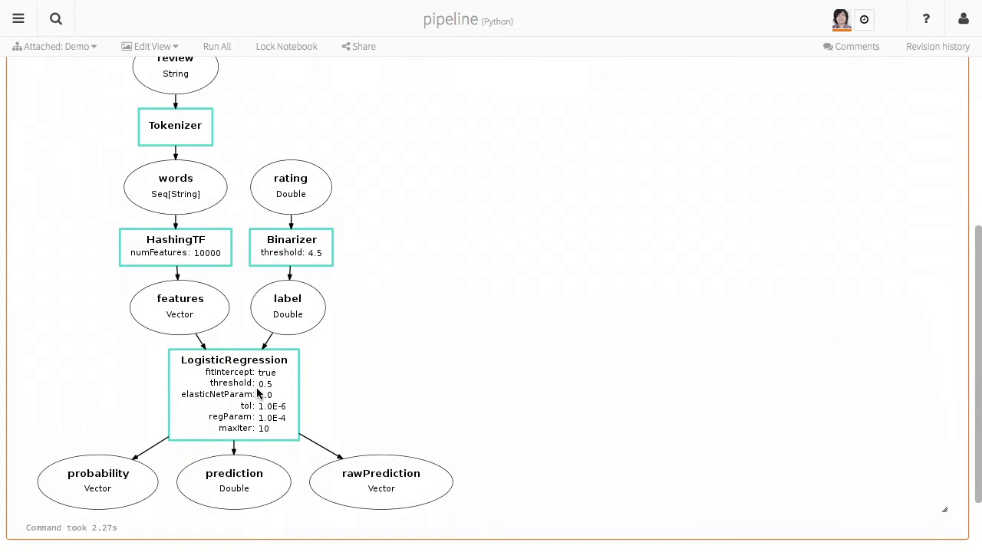
pyautogui.scroll(-2, 257, 392)
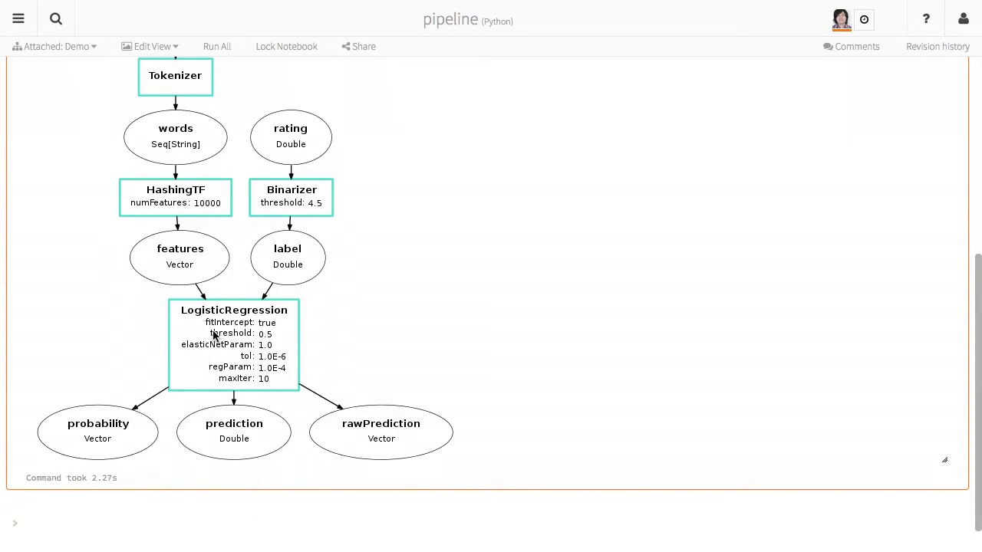
pyautogui.scroll(-1, 213, 335)
pyautogui.scroll(1, 214, 335)
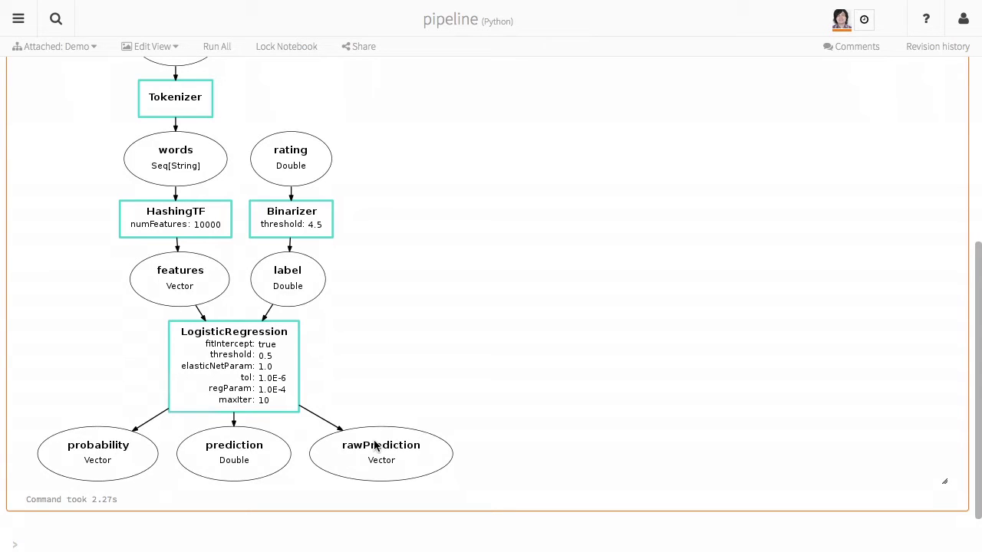
pyautogui.scroll(-1, 375, 445)
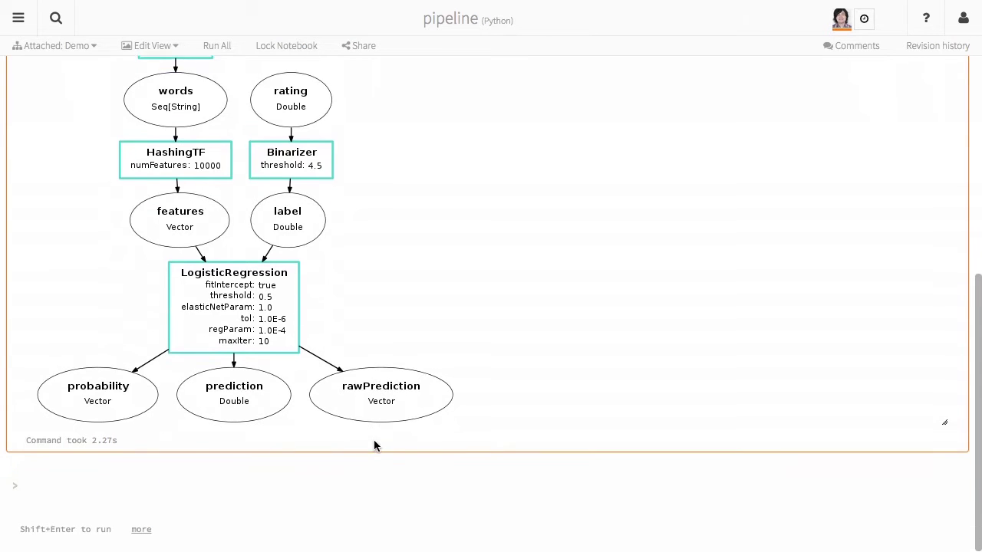
# Load the amazon table into df and run a df cell to show its schema.
pyautogui.click(151, 492)
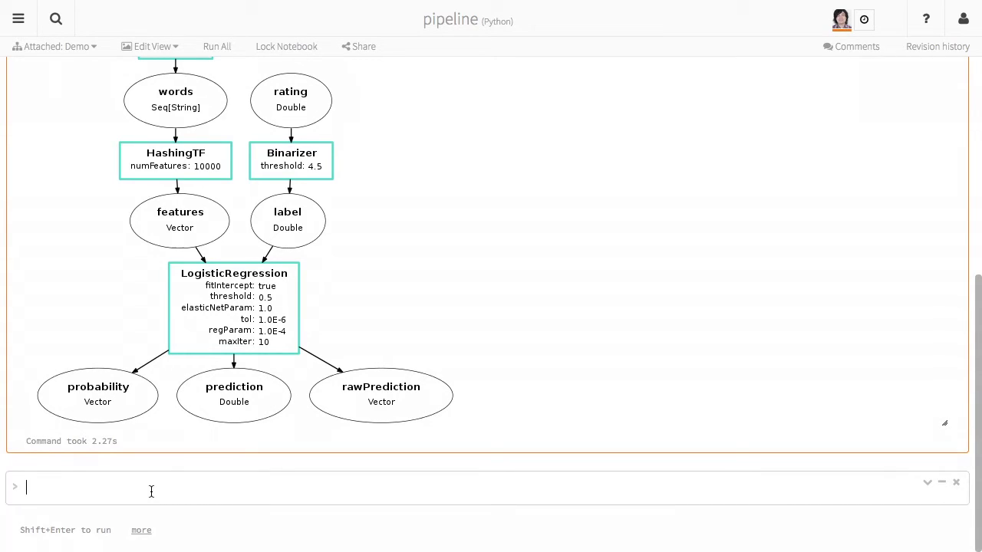
pyautogui.write('table("')
pyautogui.write('amazon')
pyautogui.write('df =')
pyautogui.hotkey('shift', 'Return')
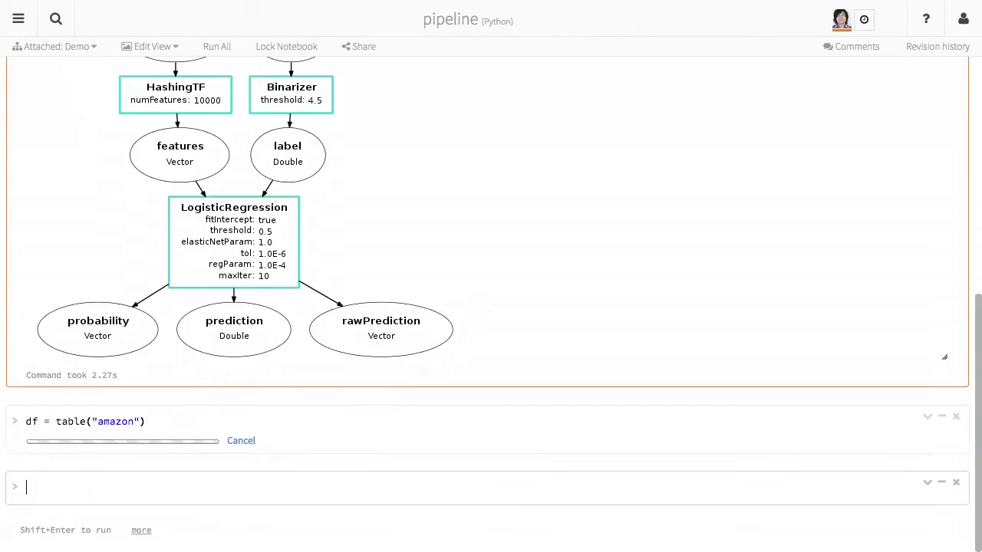
pyautogui.write('df')
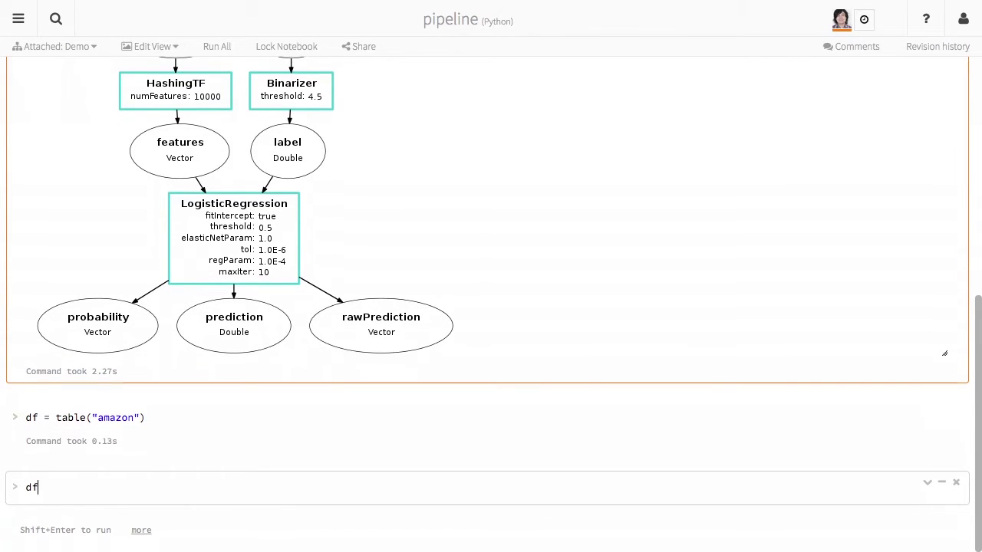
pyautogui.hotkey('shift', 'Return')
# Replace the df cell with model = pipeline.fit(df) and run it.
pyautogui.press('Up')
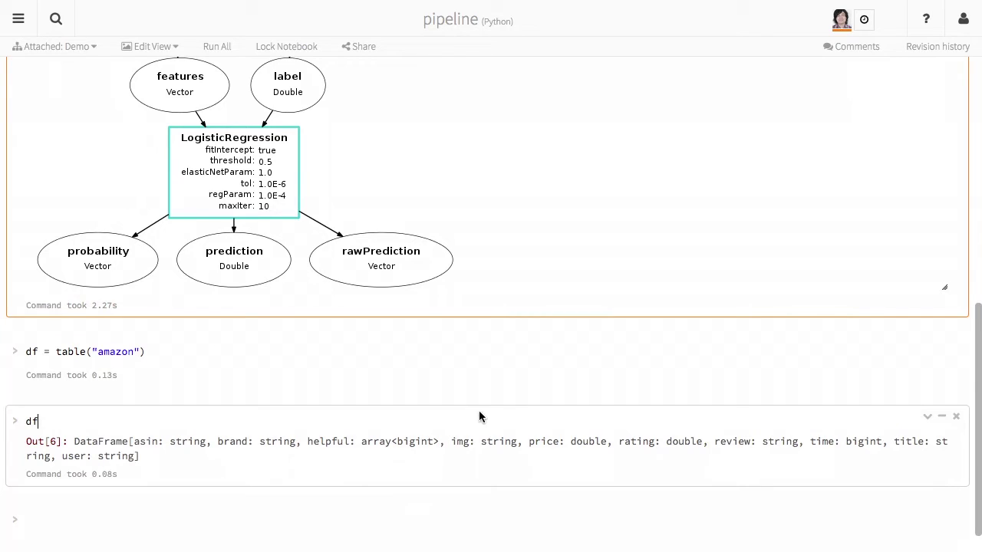
pyautogui.hotkey('ctrl', 'a')
pyautogui.write('model = pipeline(df')
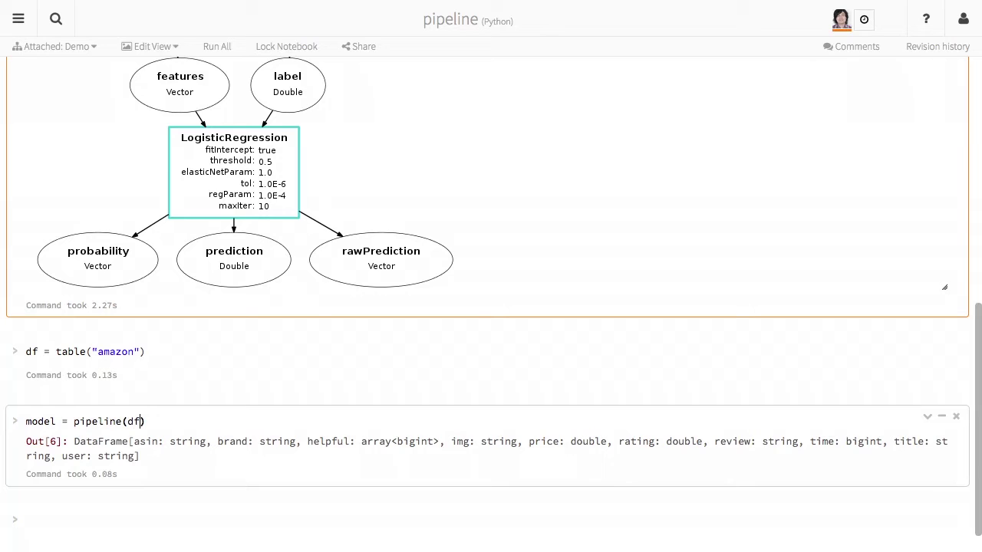
pyautogui.write('.')
pyautogui.press('BackSpace')
pyautogui.press('BackSpace')
pyautogui.press('BackSpace')
pyautogui.press('BackSpace')
pyautogui.press('BackSpace')
pyautogui.write('.fit(df')
pyautogui.hotkey('shift', 'Return')
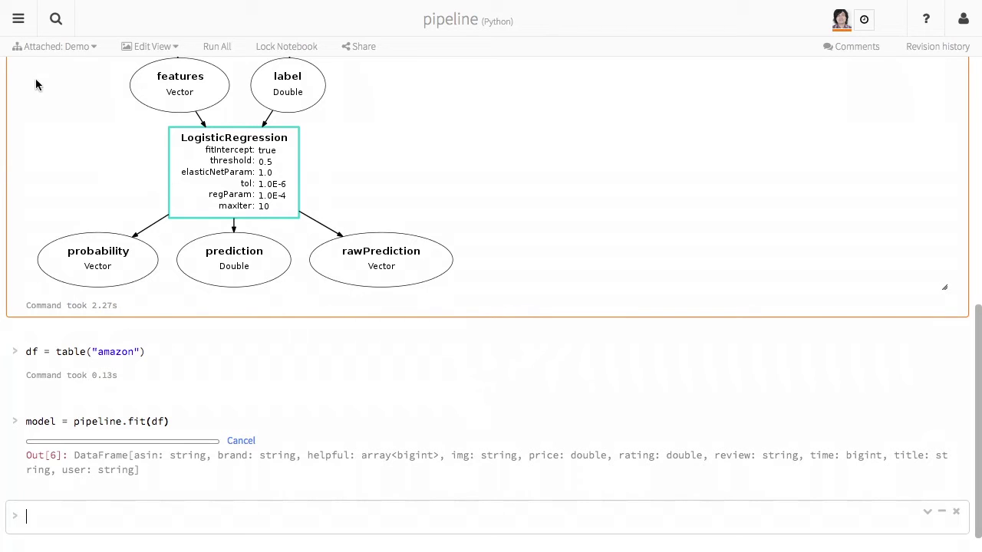
pyautogui.click(18, 19)
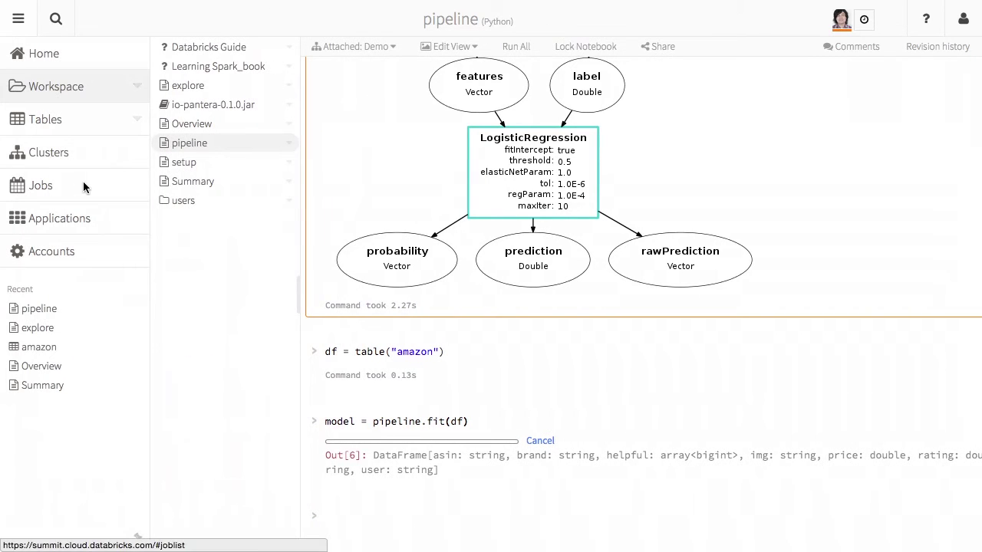
pyautogui.click(69, 154)
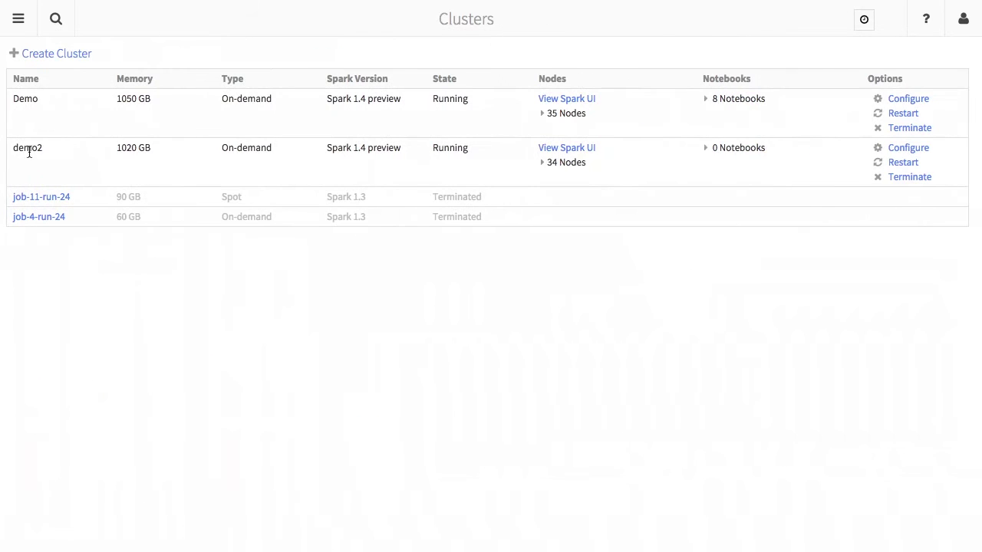
pyautogui.click(553, 154)
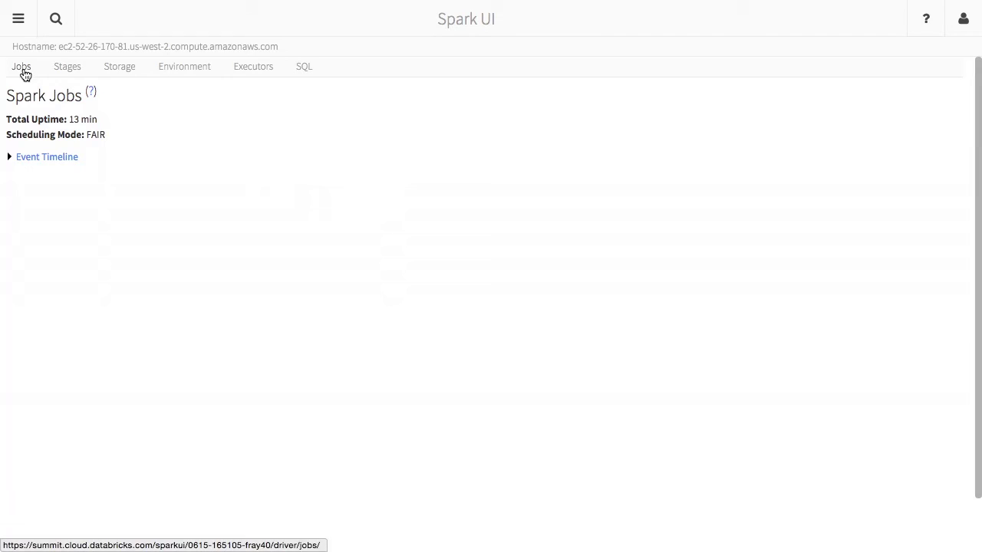
pyautogui.click(68, 68)
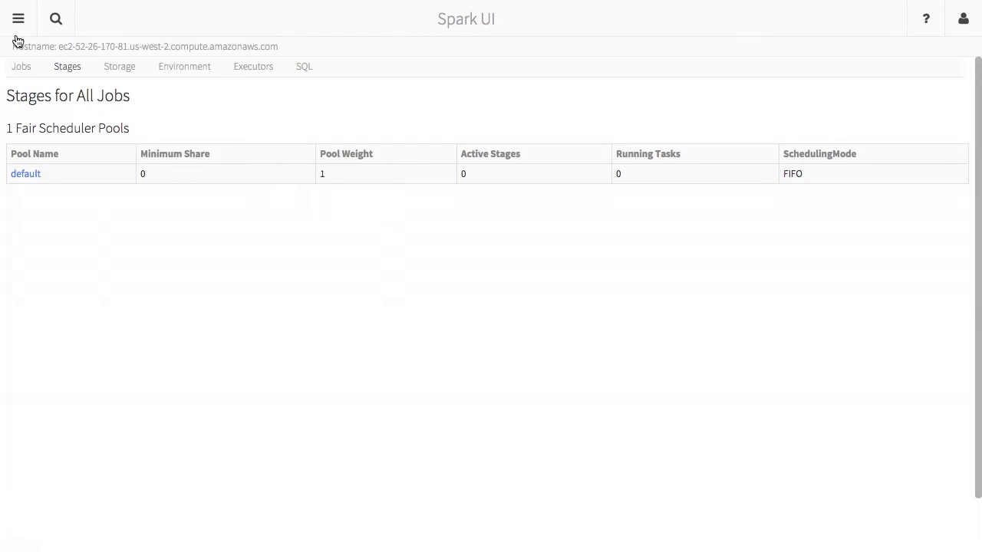
pyautogui.click(18, 18)
# In the pipeline notebook, display model.transform(df) selecting label, prediction, probability and review.
pyautogui.click(40, 308)
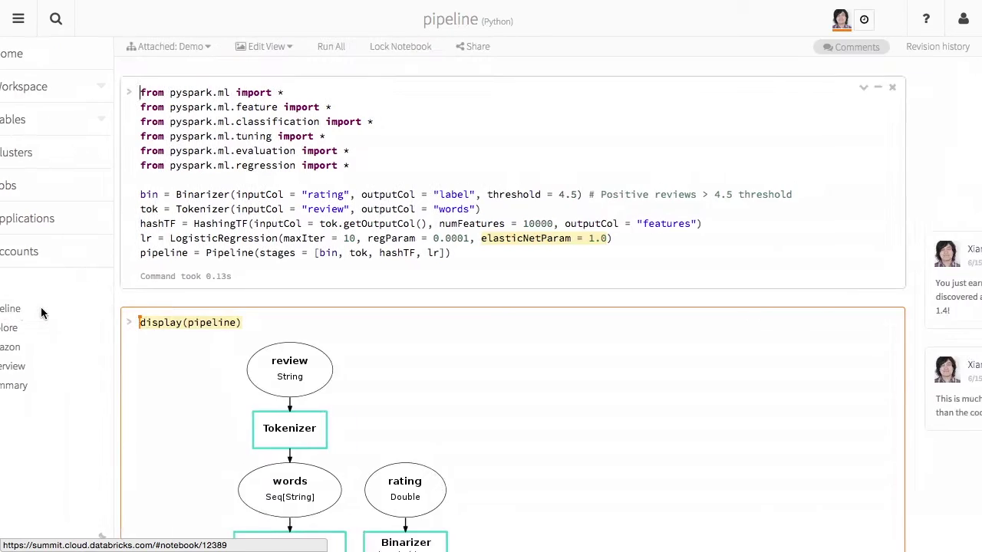
pyautogui.scroll(-10, 140, 388)
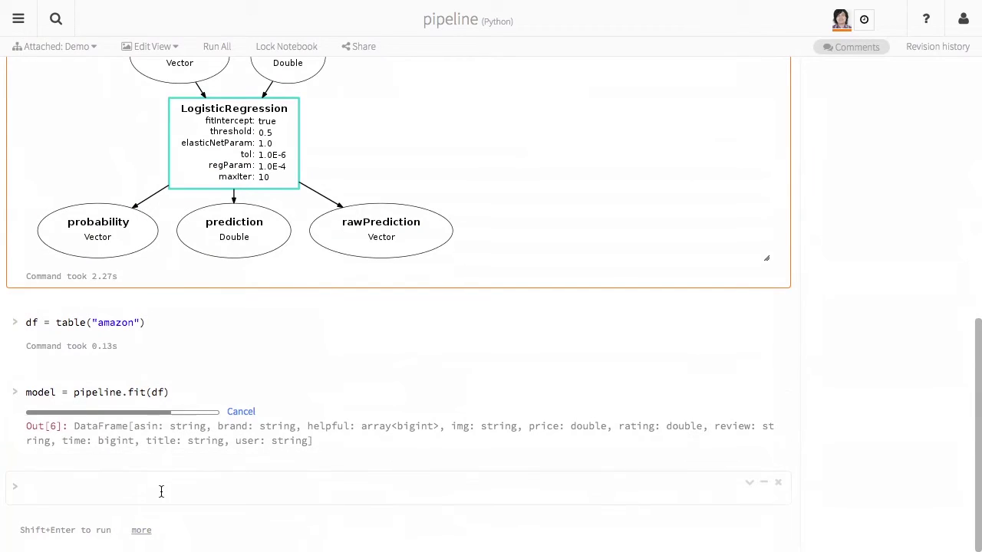
pyautogui.click(105, 488)
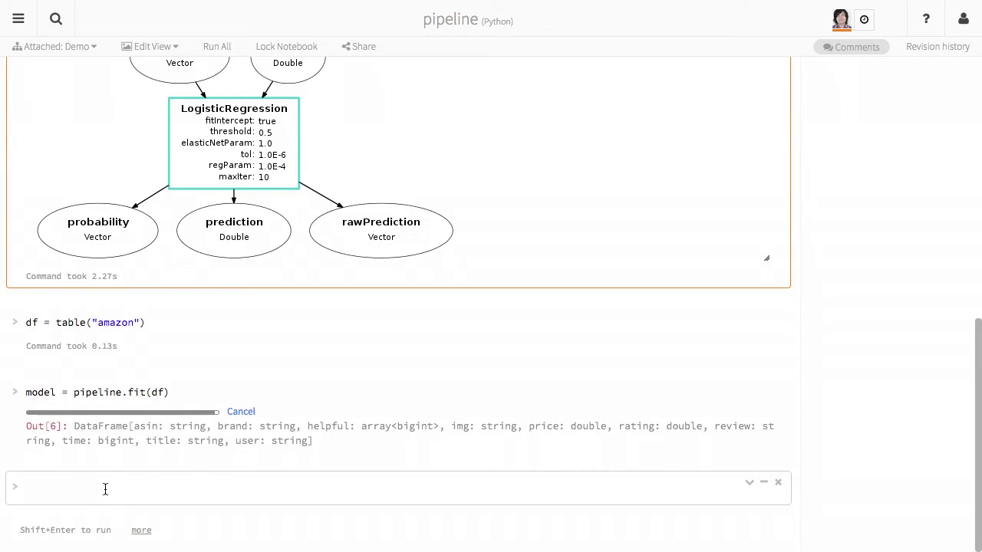
pyautogui.write('model.transform')
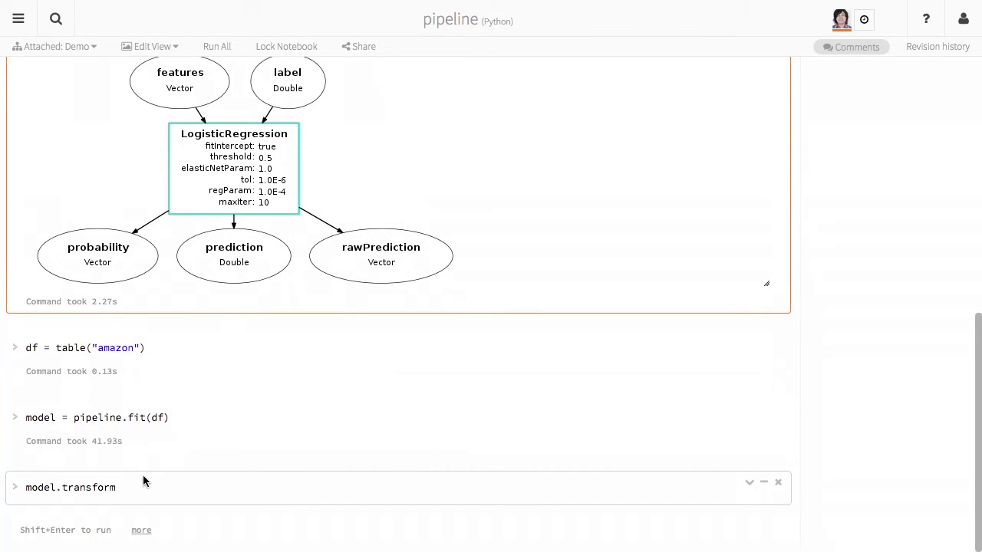
pyautogui.write('(df).select(')
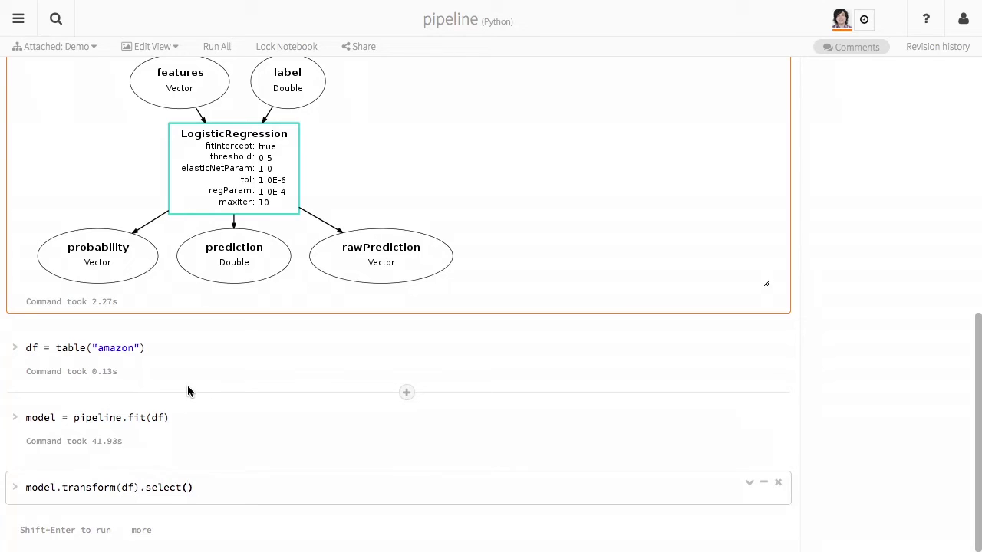
pyautogui.write('"label",')
pyautogui.write(' "')
pyautogui.write('prediction')
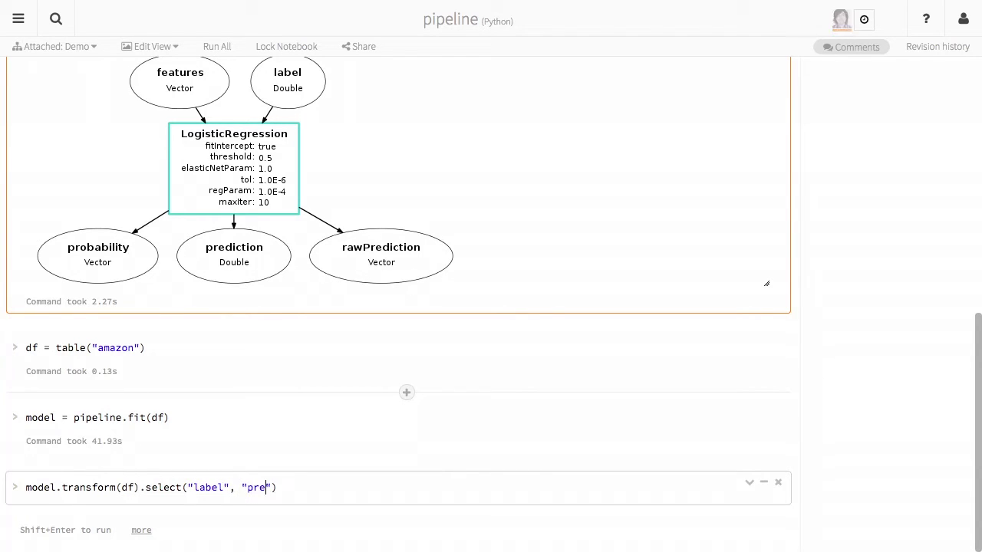
pyautogui.write(', "probability"')
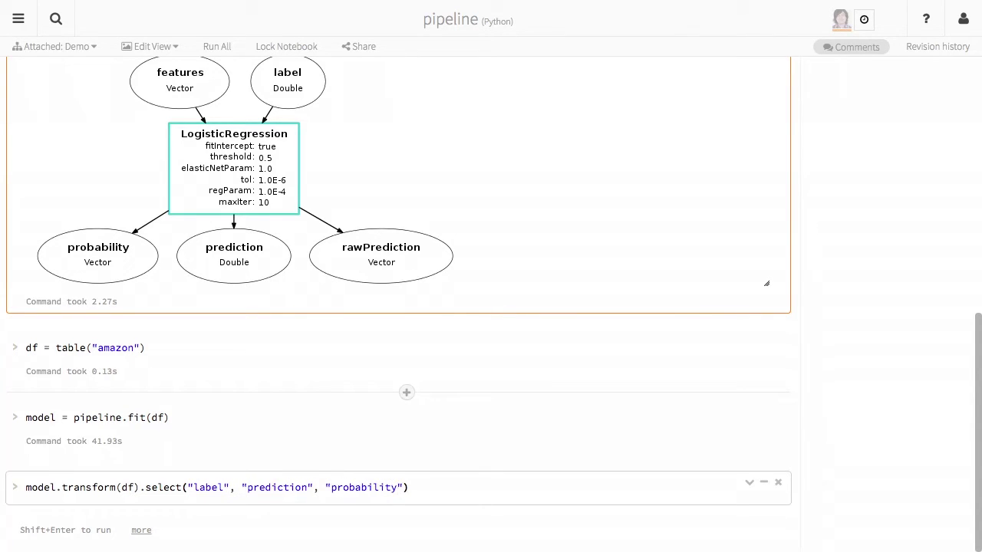
pyautogui.write(', "review')
pyautogui.write('display(')
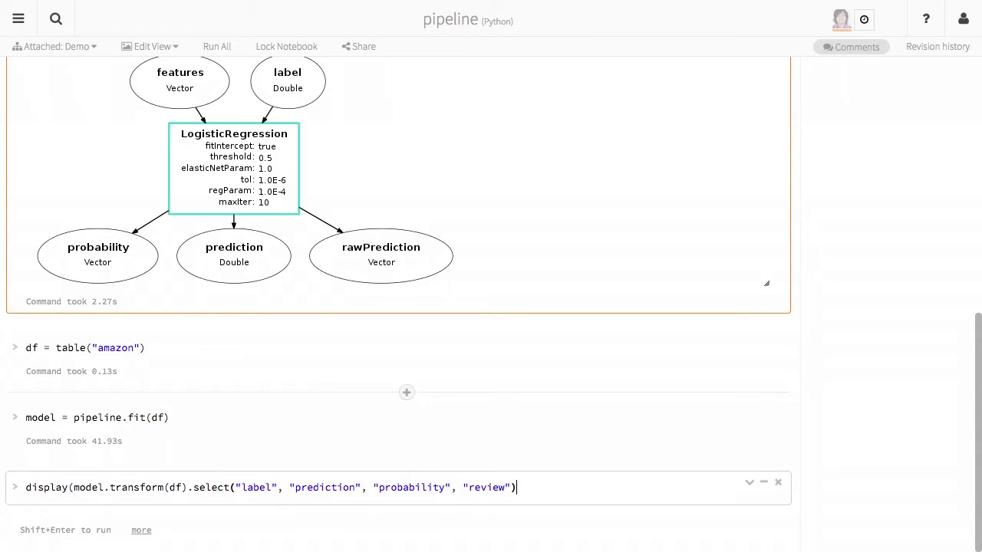
pyautogui.hotkey('shift', 'Return')
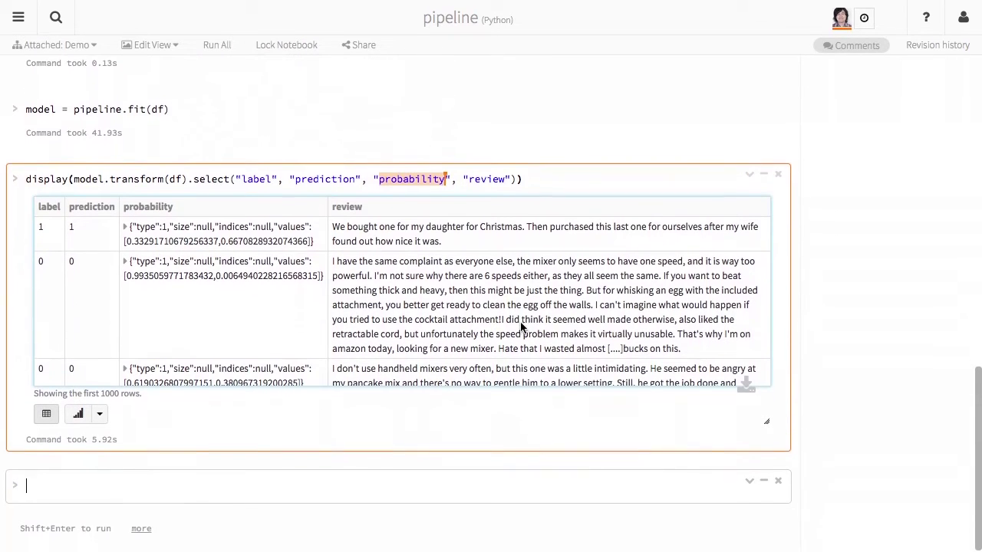
# Enlarge the predictions output area and zoom the notebook page in.
pyautogui.moveTo(767, 424); pyautogui.dragTo(749, 483)
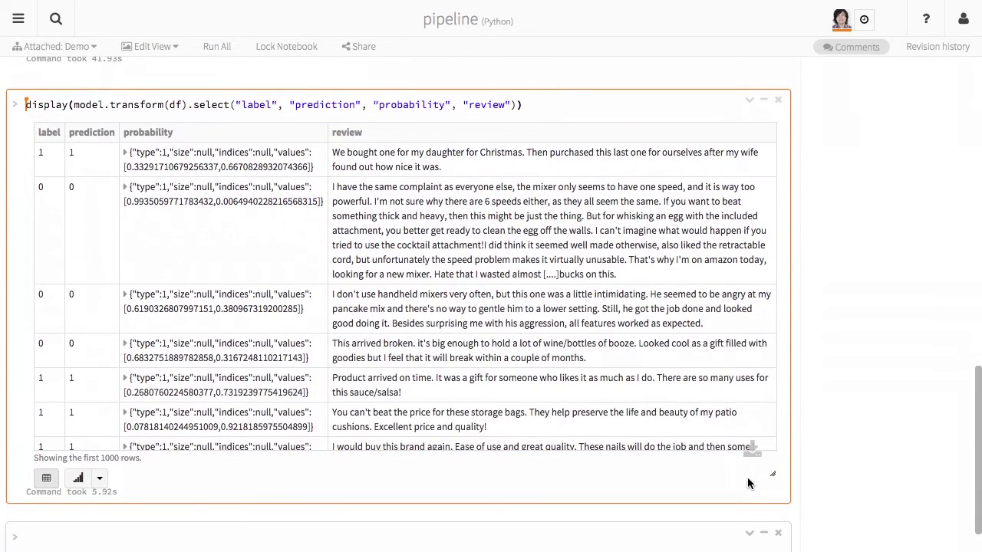
pyautogui.hotkey('ctrl', '+')
pyautogui.hotkey('ctrl', '+')
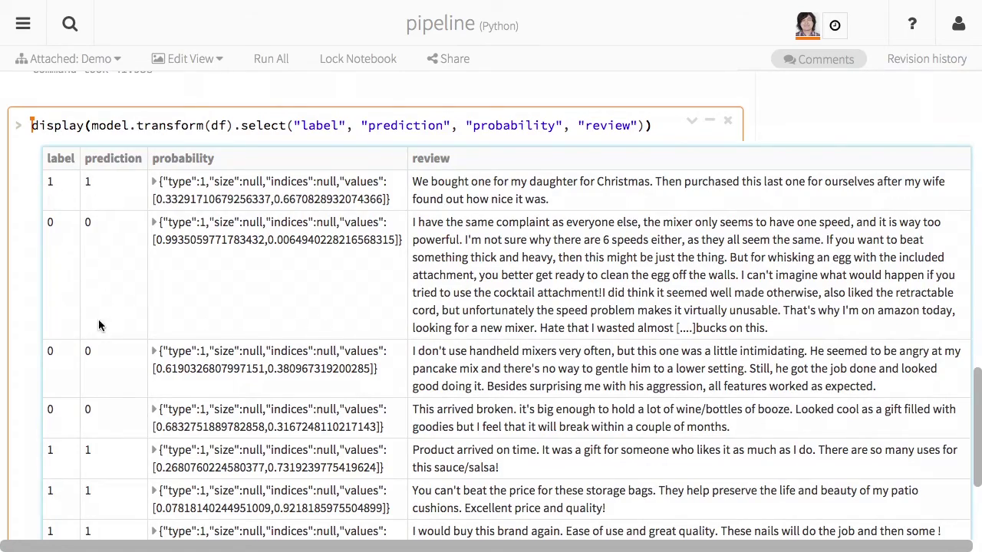
pyautogui.scroll(-4, 102, 338)
pyautogui.scroll(-10, 103, 343)
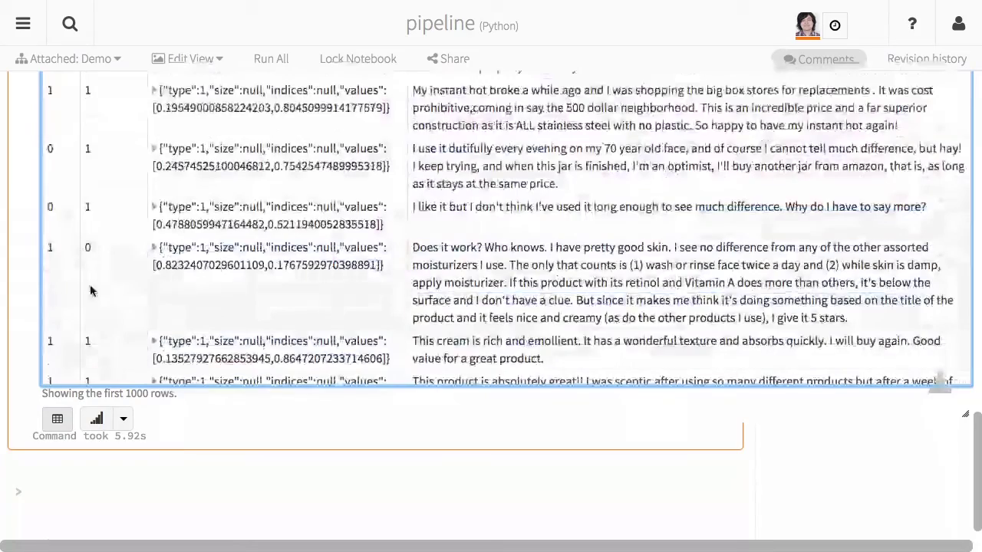
pyautogui.scroll(-3, 113, 289)
pyautogui.scroll(15, 112, 289)
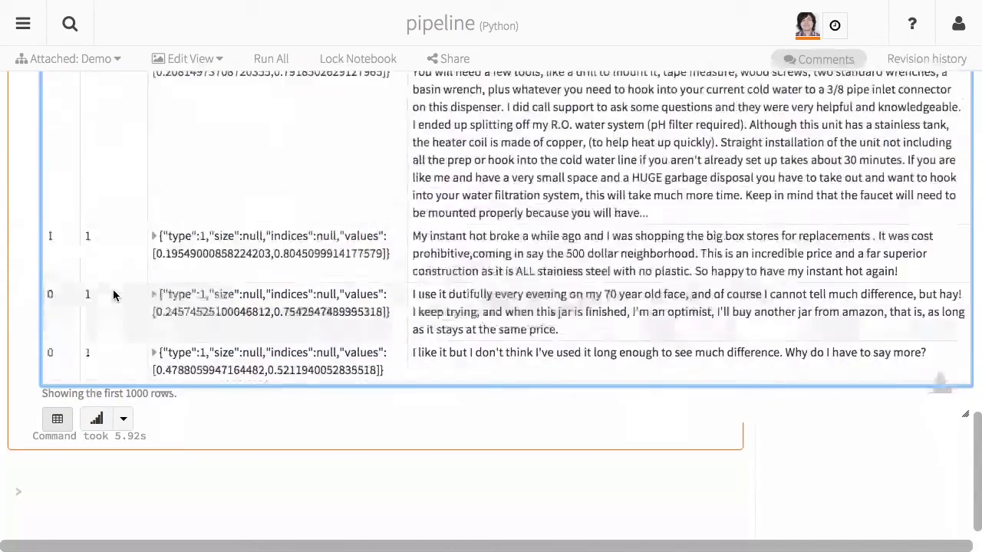
pyautogui.scroll(-1, 112, 292)
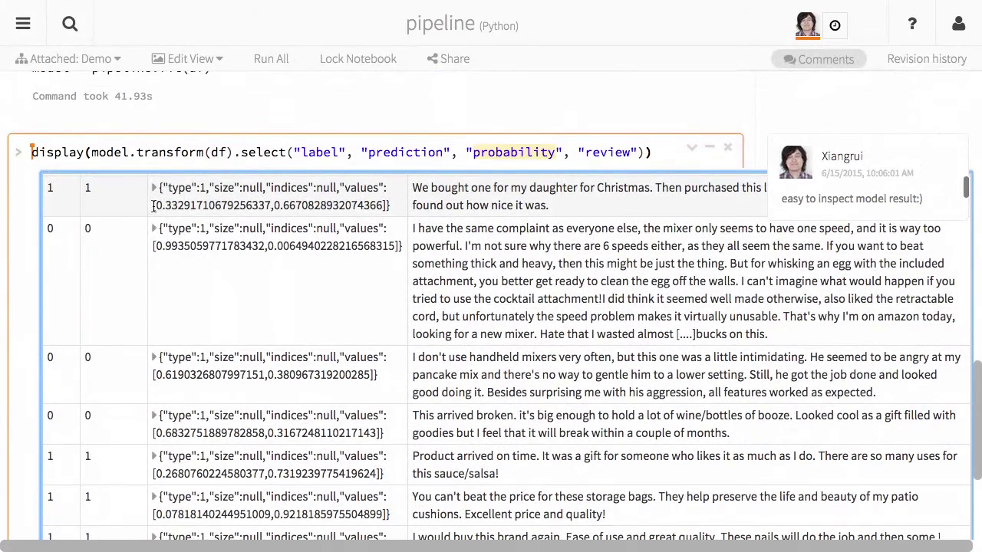
# Expand row 2's probability to show 0.9935059771783432 and 0.0064940222816568315.
pyautogui.click(154, 230)
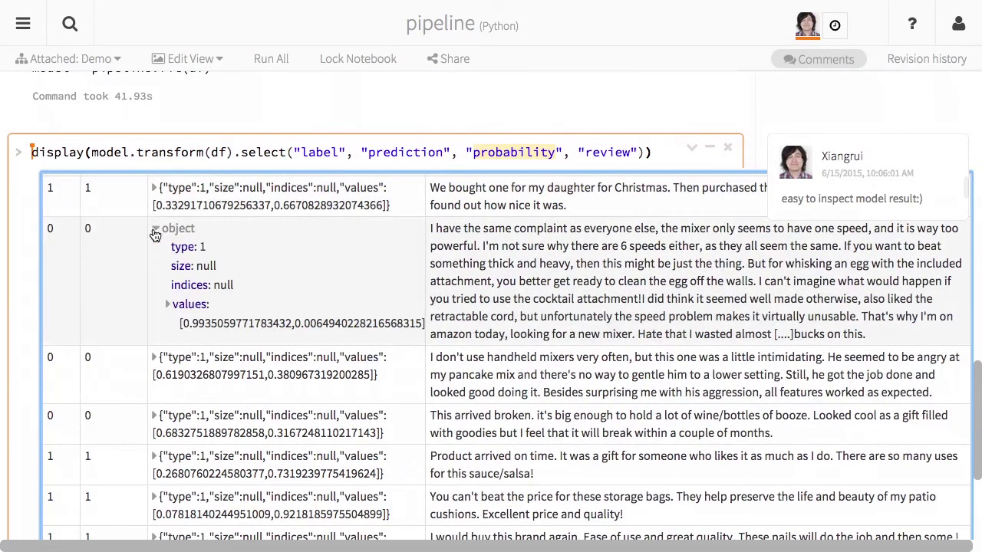
pyautogui.click(168, 305)
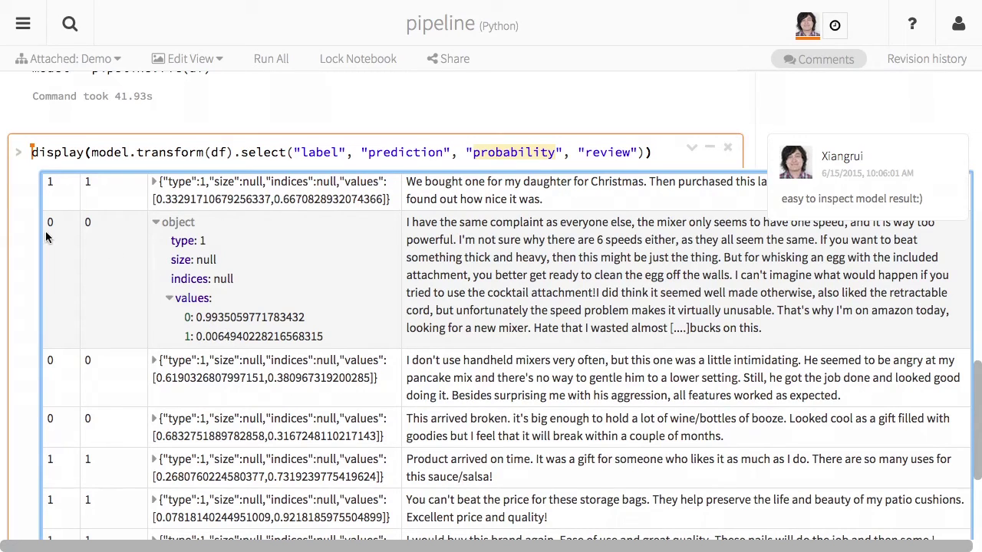
pyautogui.scroll(1, 280, 261)
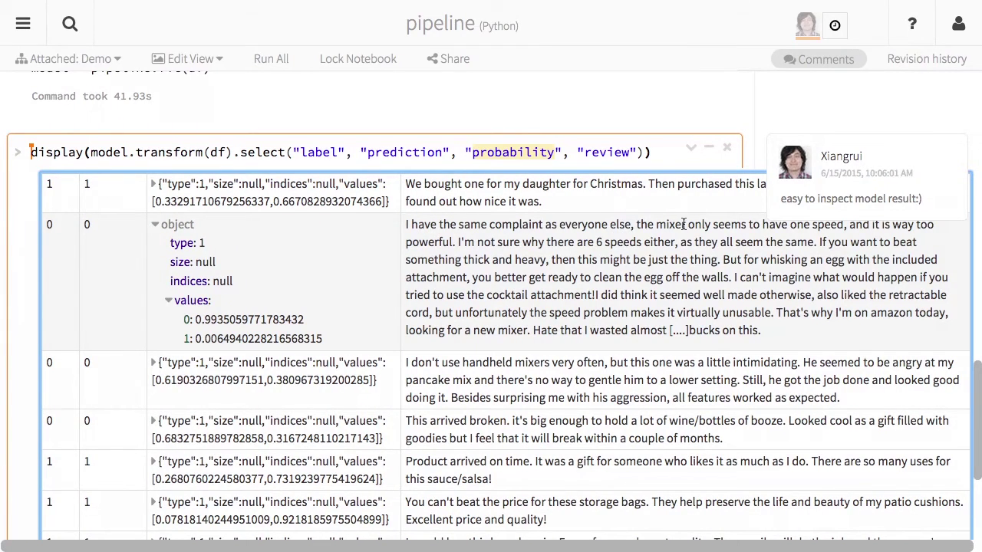
pyautogui.scroll(1, 683, 224)
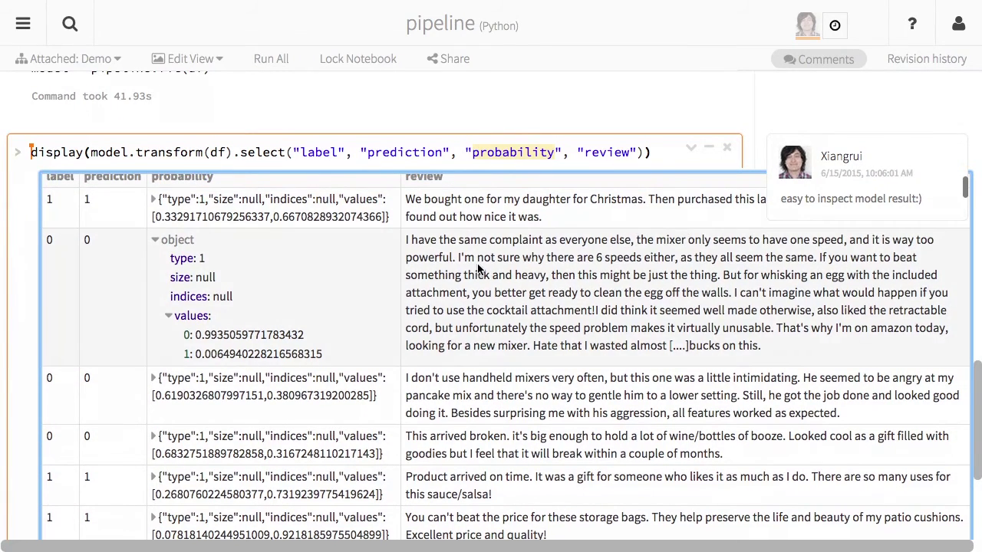
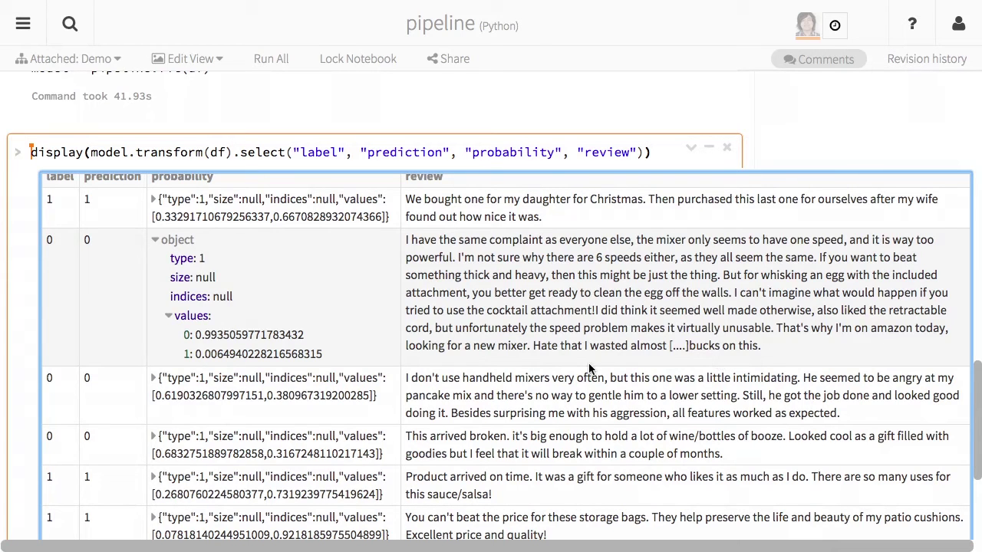
# Expand the 'I like it but' review's probability vector in the results to show 0.4788… and 0.5211….
pyautogui.scroll(-8, 589, 369)
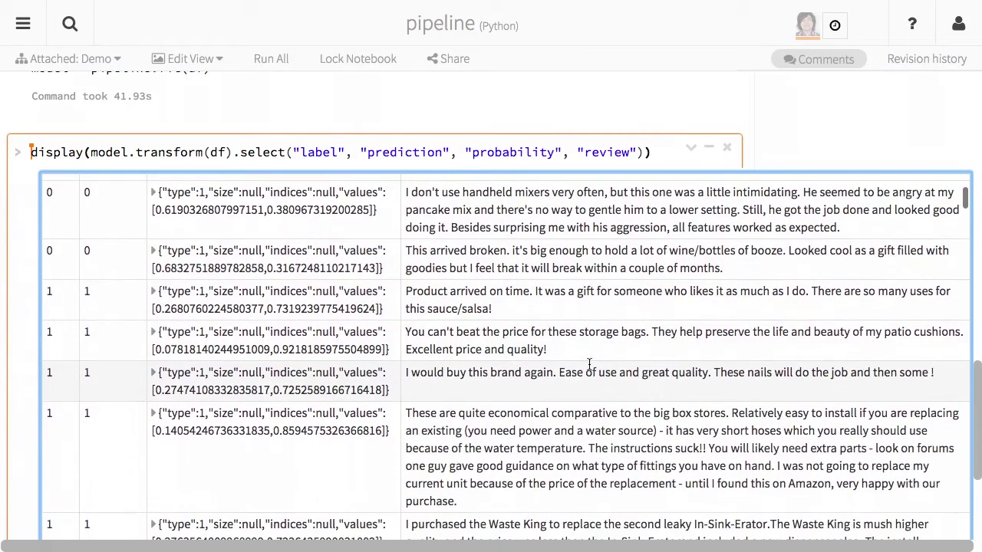
pyautogui.scroll(-6, 589, 365)
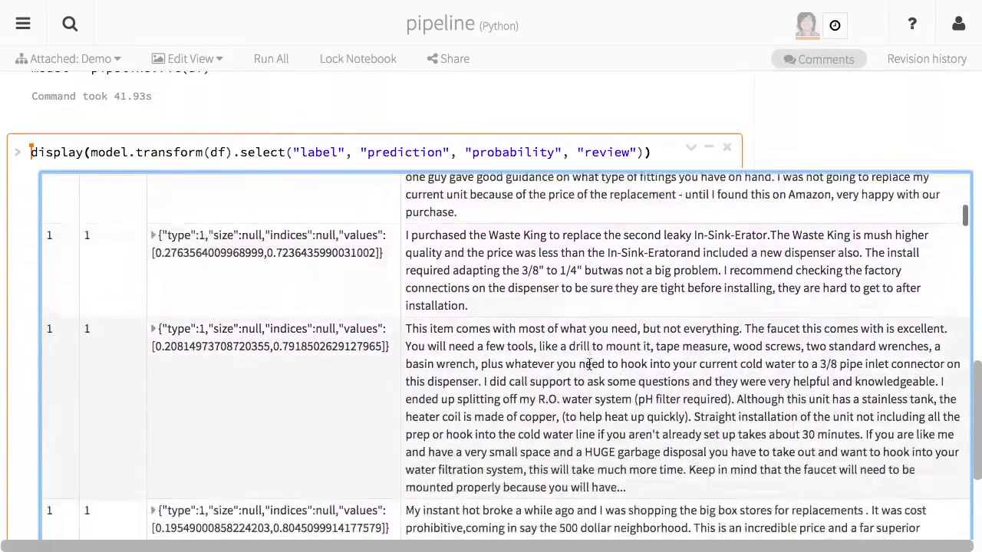
pyautogui.scroll(-8, 589, 366)
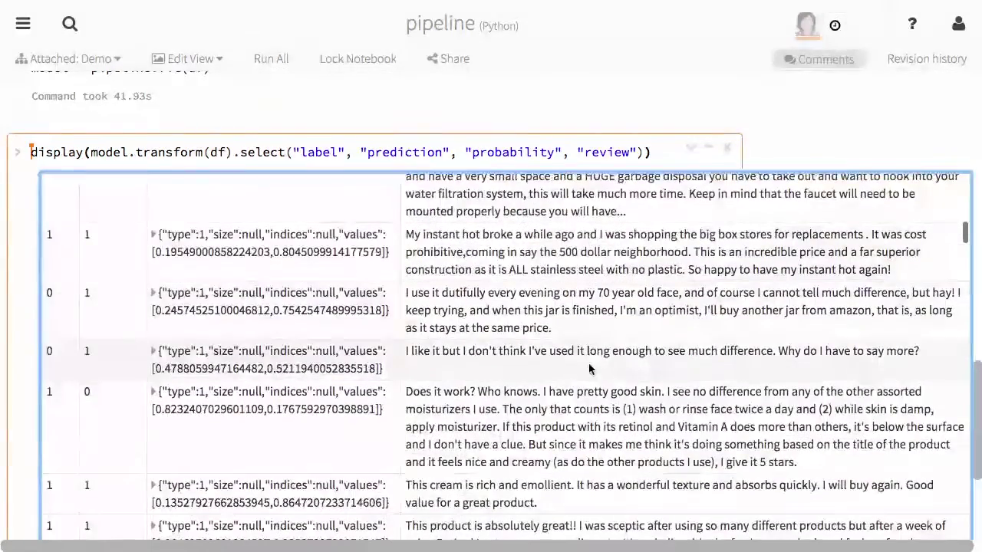
pyautogui.scroll(-4, 335, 331)
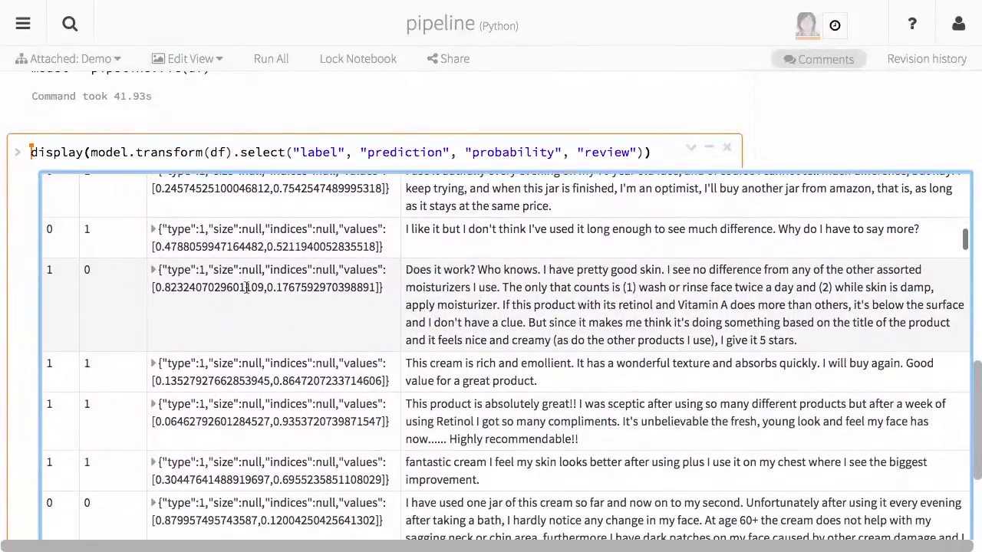
pyautogui.click(154, 230)
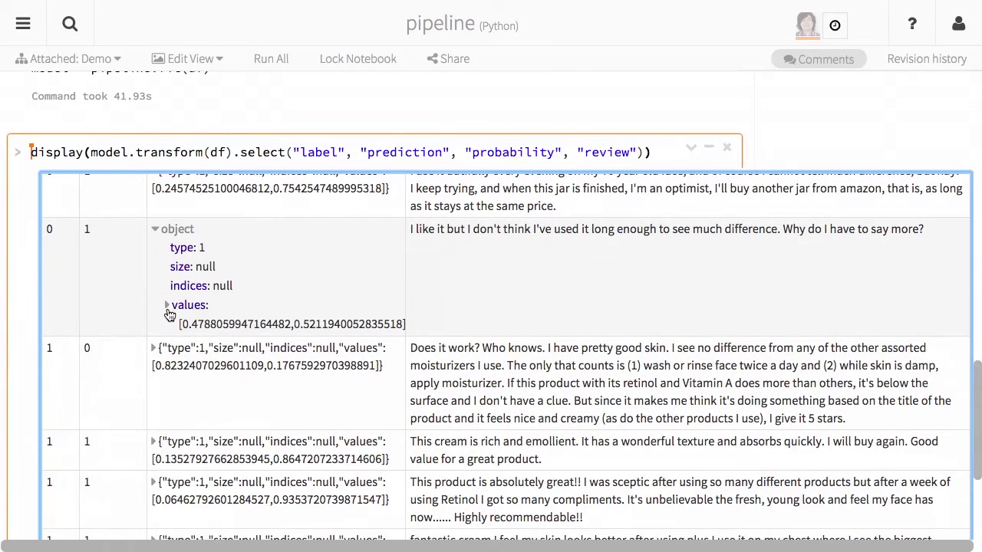
pyautogui.click(168, 307)
pyautogui.scroll(1, 101, 229)
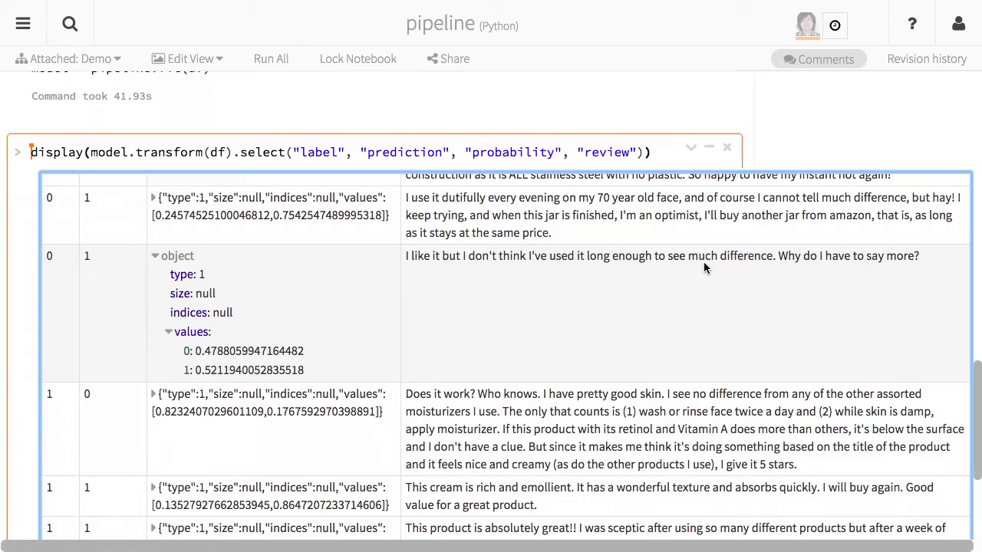
pyautogui.scroll(-10, 491, 262)
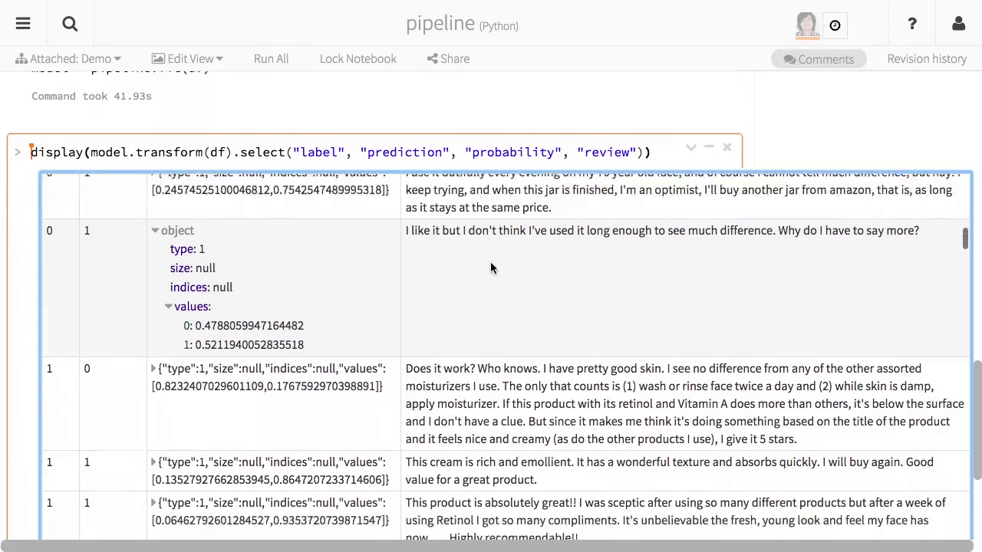
pyautogui.scroll(-10, 491, 262)
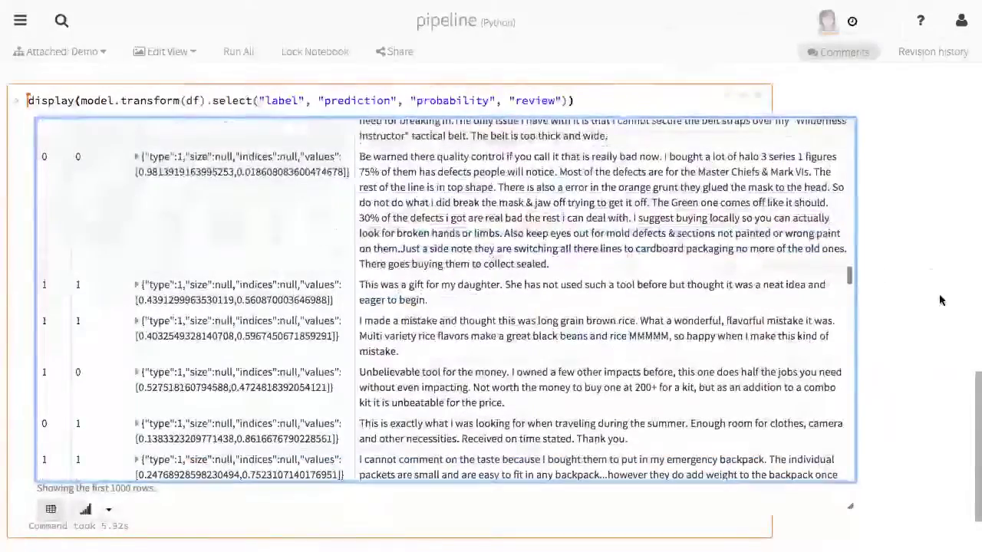
pyautogui.scroll(-3, 934, 299)
# Create a new Databricks job named amazon_train.
pyautogui.click(359, 480)
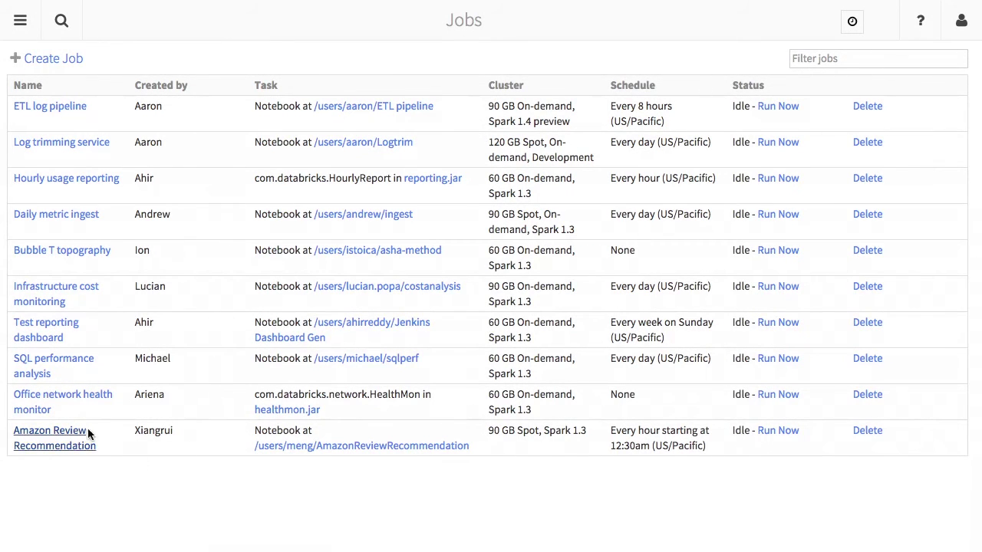
pyautogui.click(48, 60)
pyautogui.write('a')
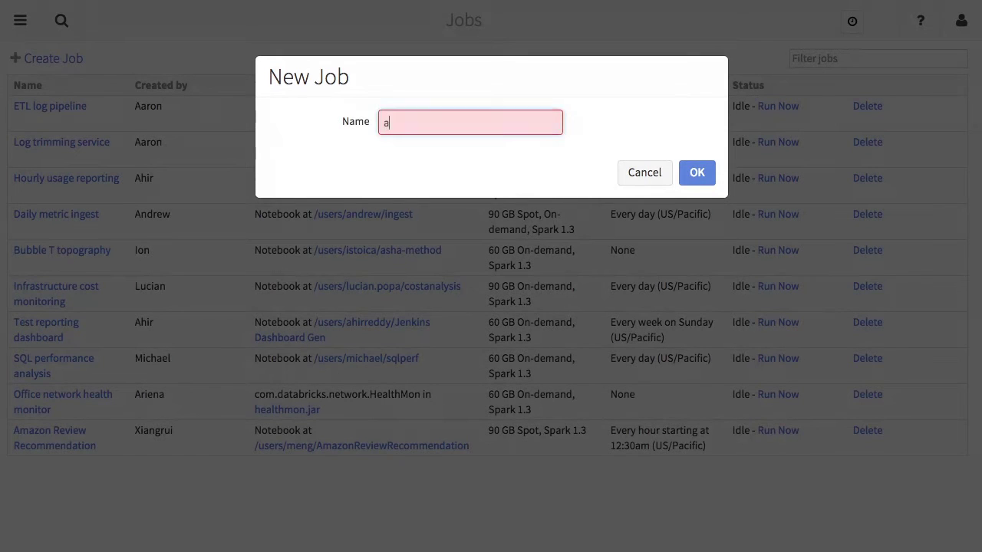
pyautogui.write('mazon_train')
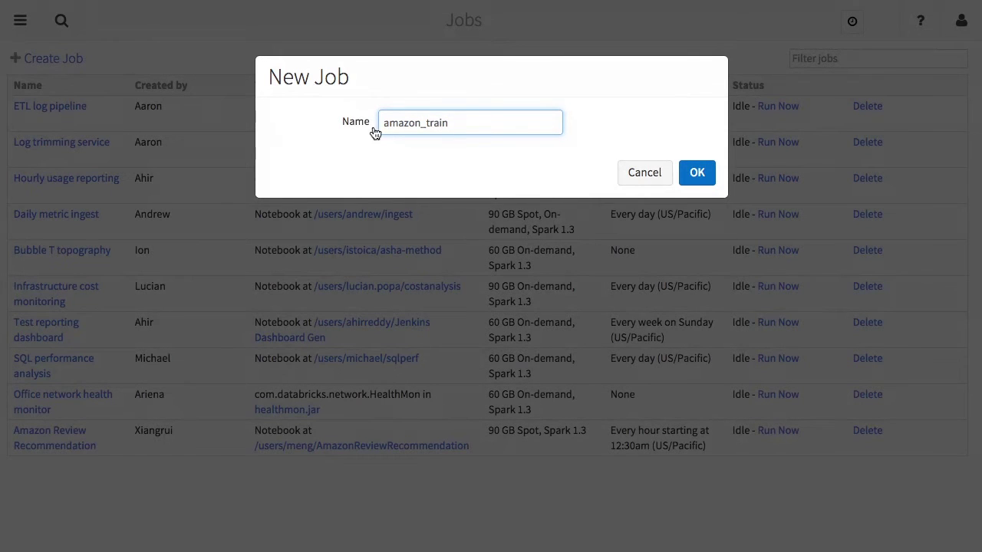
pyautogui.click(696, 173)
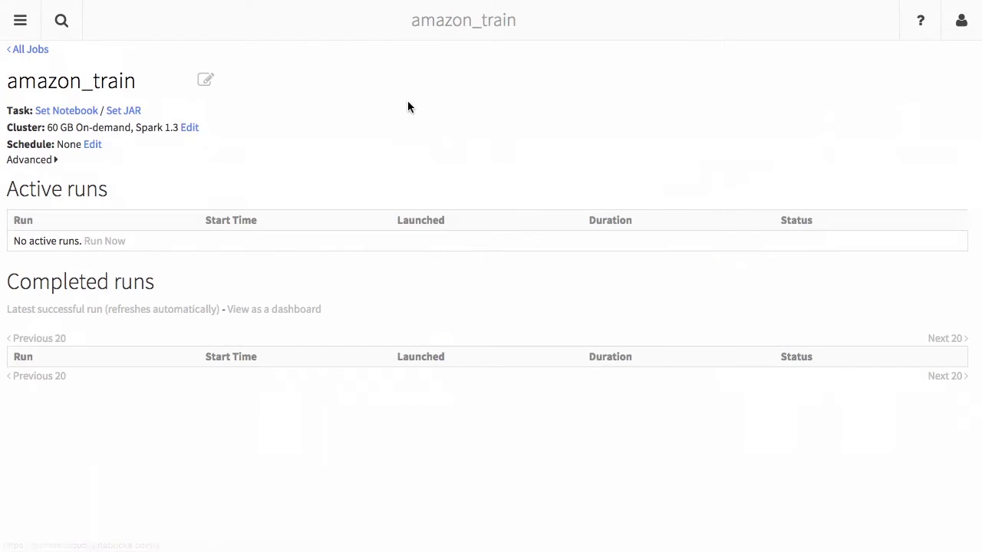
pyautogui.click(132, 112)
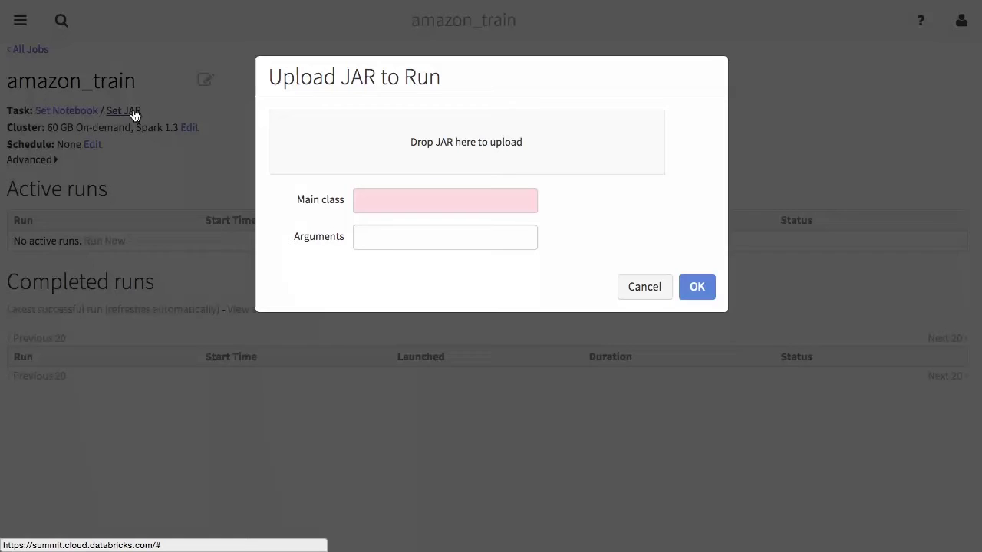
pyautogui.click(421, 169)
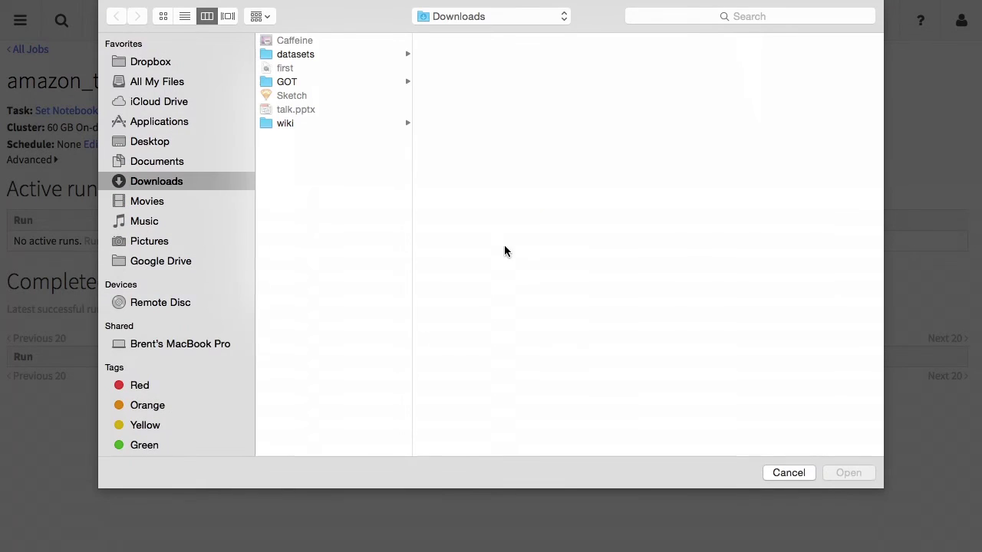
pyautogui.click(788, 473)
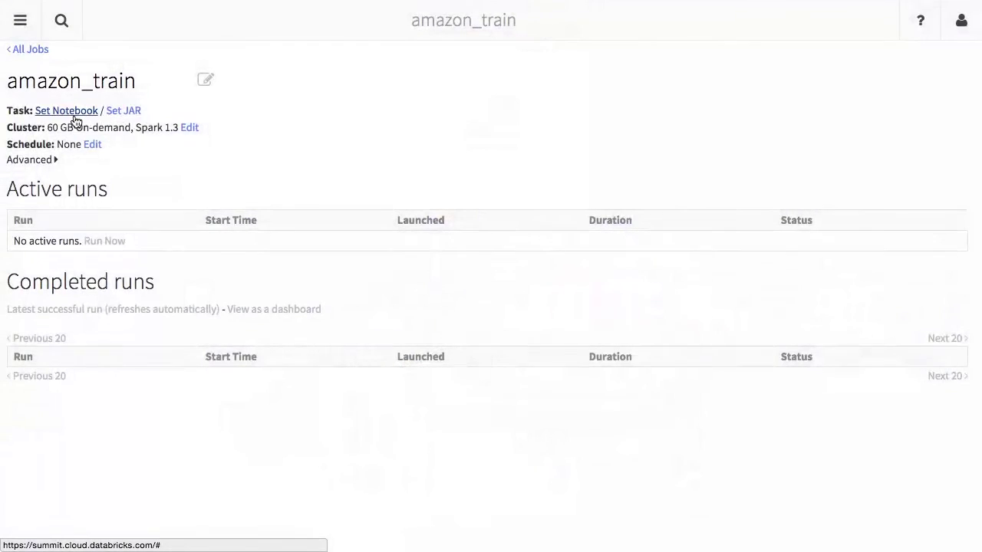
# Set the job's task to the pipeline notebook at its June 14, 5:17 PM revision.
pyautogui.click(74, 120)
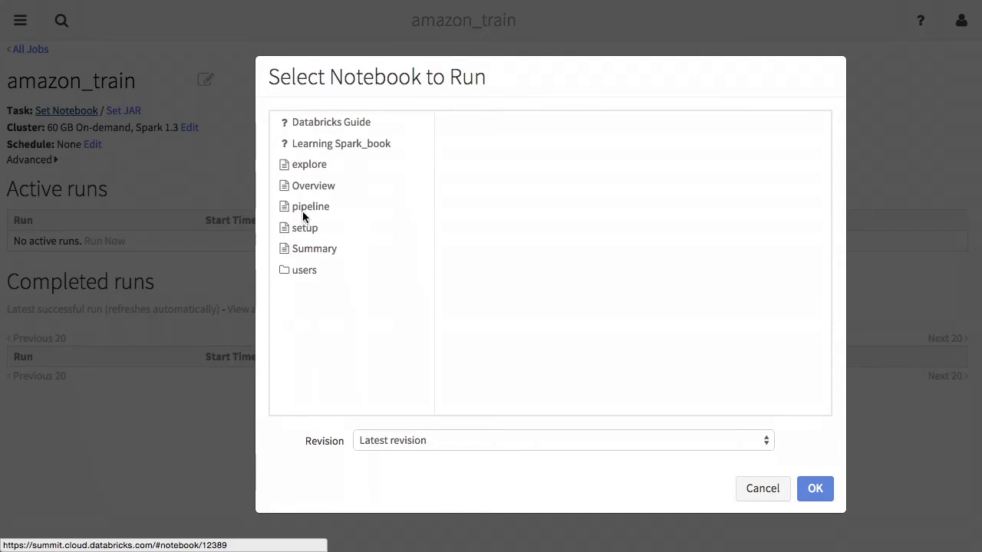
pyautogui.click(310, 204)
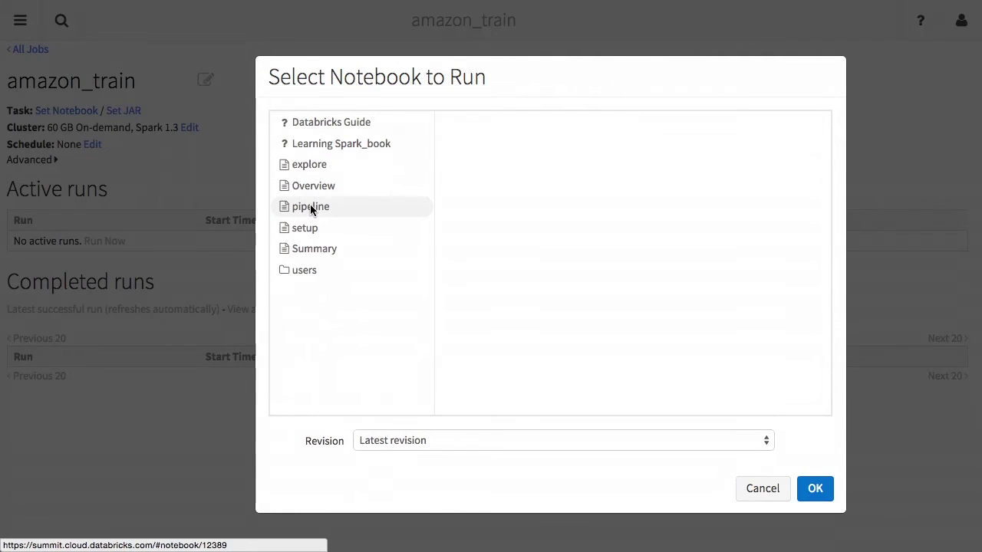
pyautogui.click(708, 438)
pyautogui.click(694, 455)
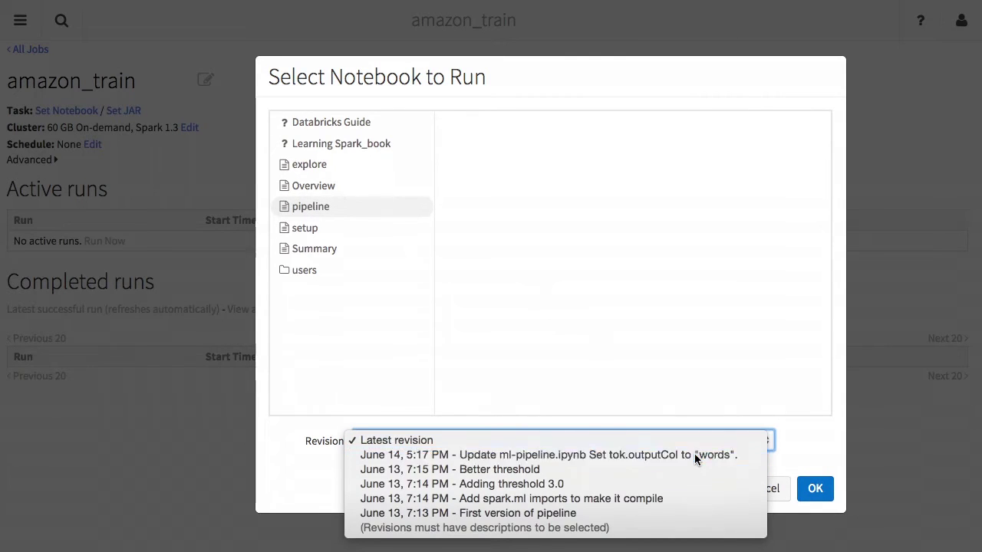
pyautogui.click(817, 490)
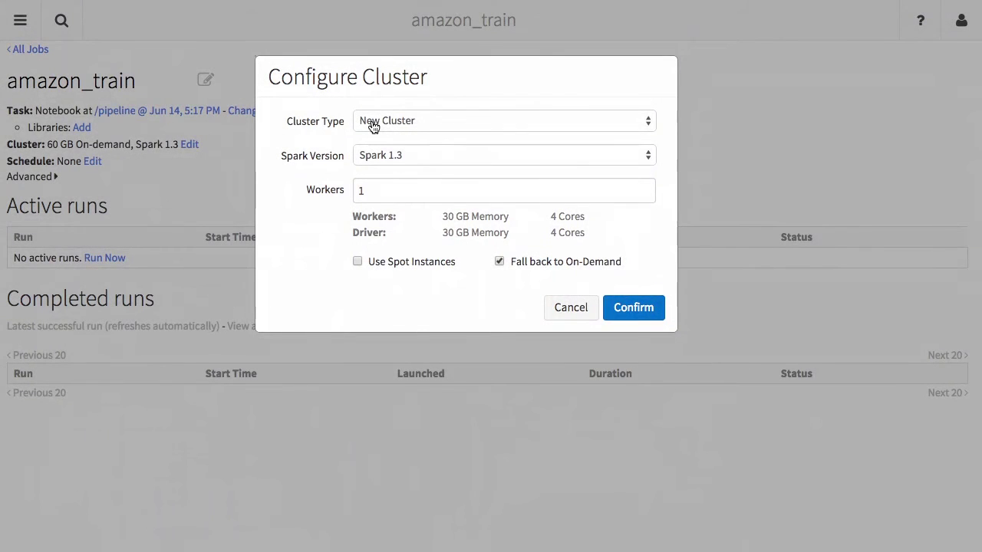
# Switch the job's cluster to the existing cluster demo2.
pyautogui.click(373, 125)
pyautogui.click(376, 138)
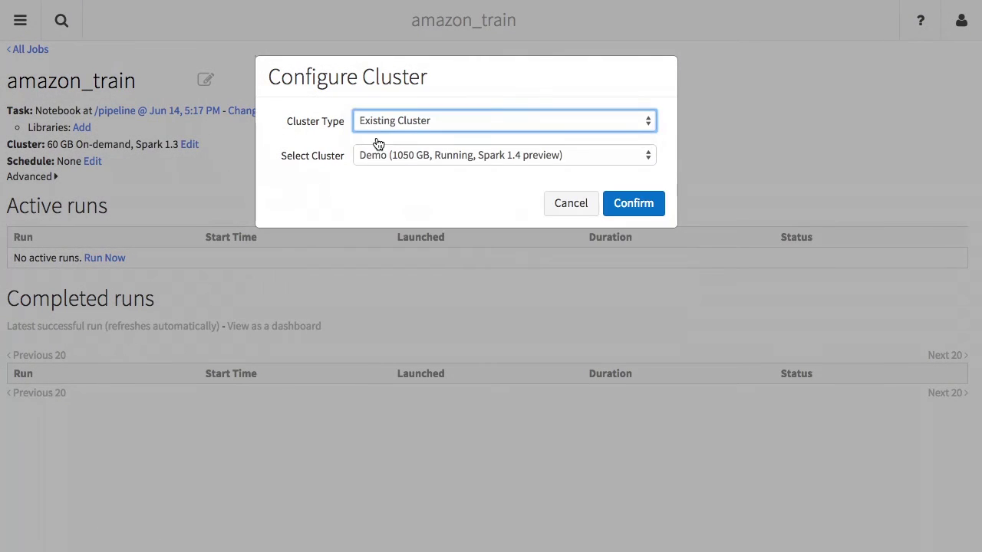
pyautogui.click(391, 157)
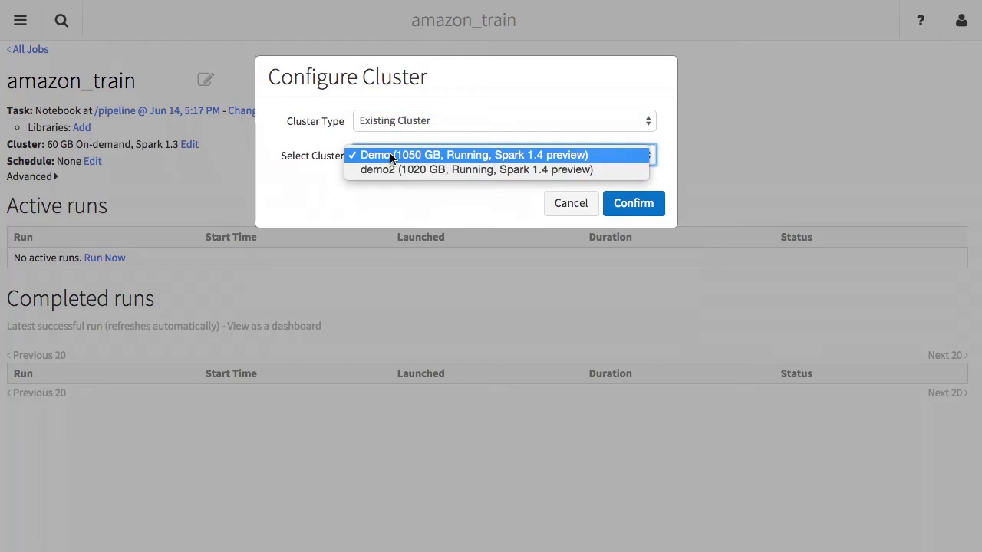
pyautogui.click(390, 169)
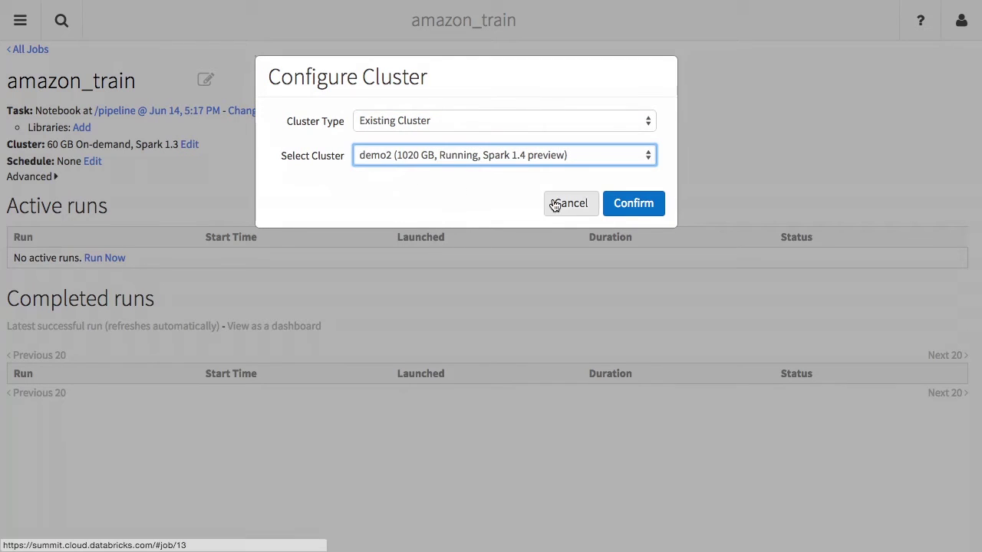
pyautogui.click(631, 204)
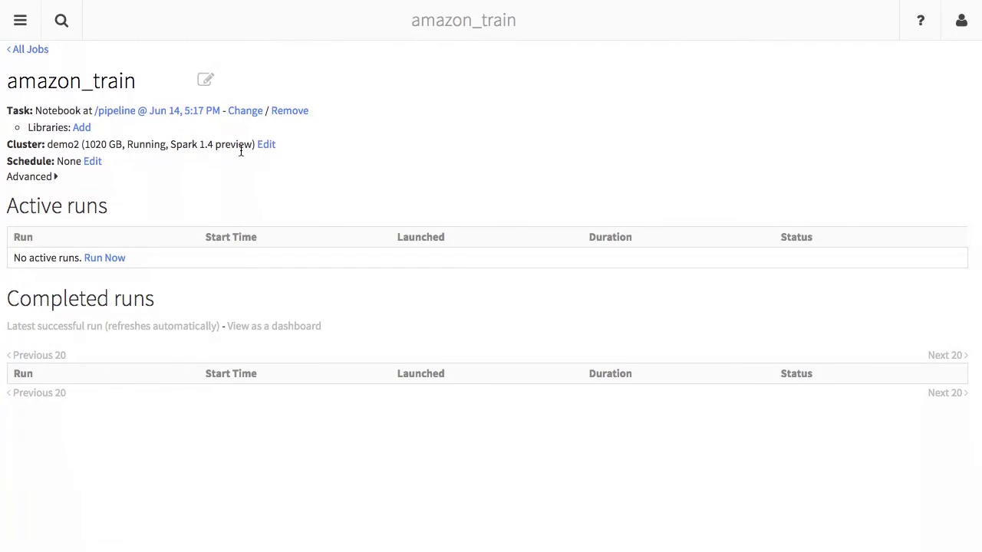
# Save an hourly US/Pacific schedule for the amazon_train job.
pyautogui.click(93, 165)
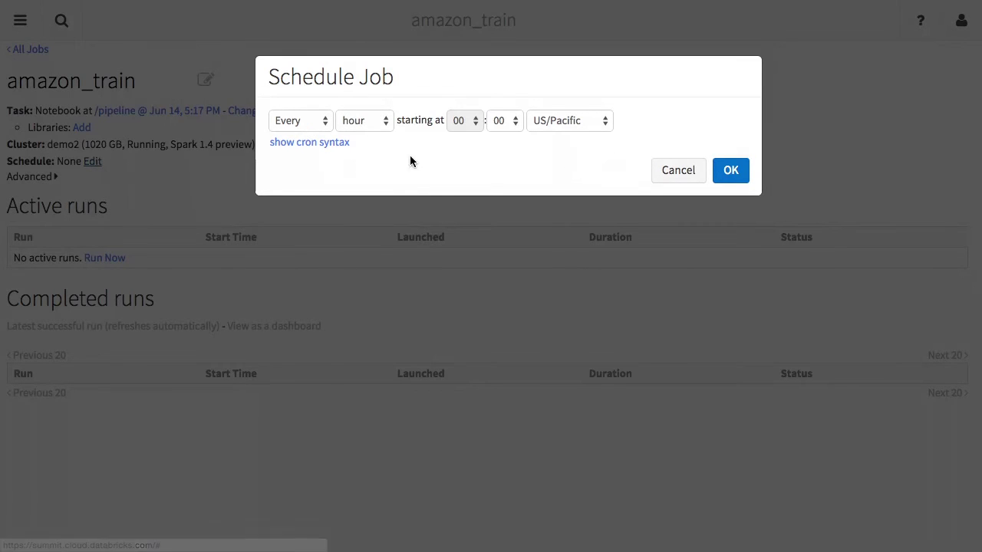
pyautogui.click(316, 143)
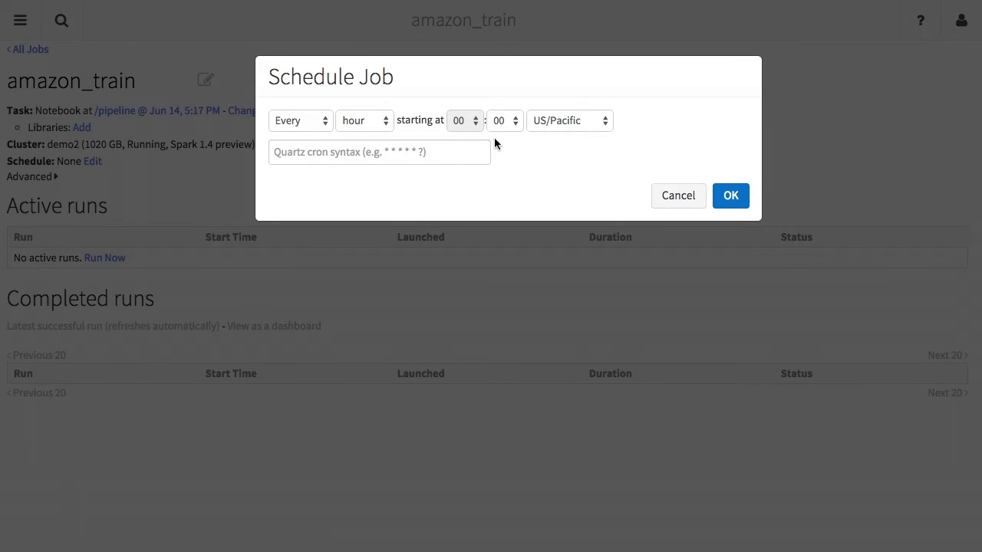
pyautogui.click(733, 194)
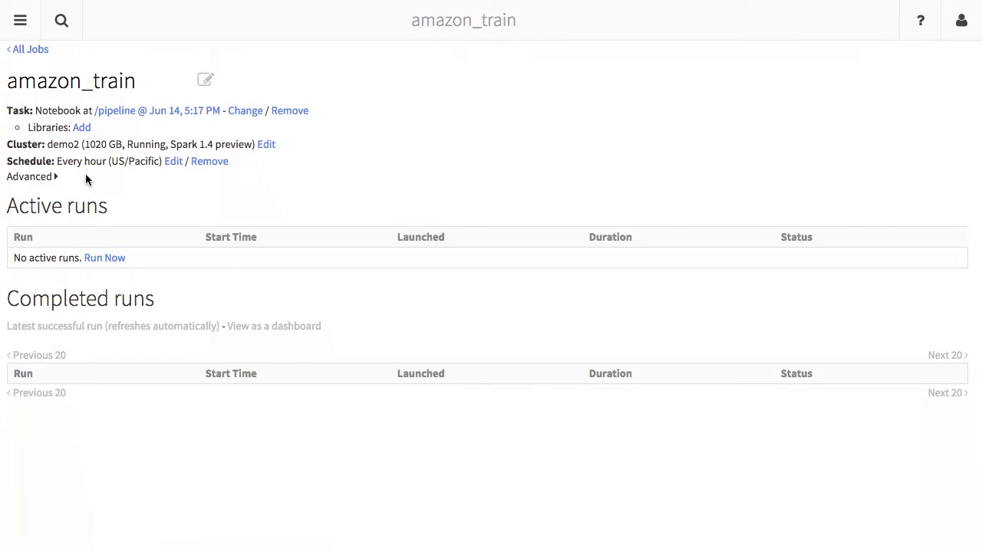
# Review the email alert, timeout and retry settings, closing each without saving changes.
pyautogui.click(56, 178)
pyautogui.click(55, 178)
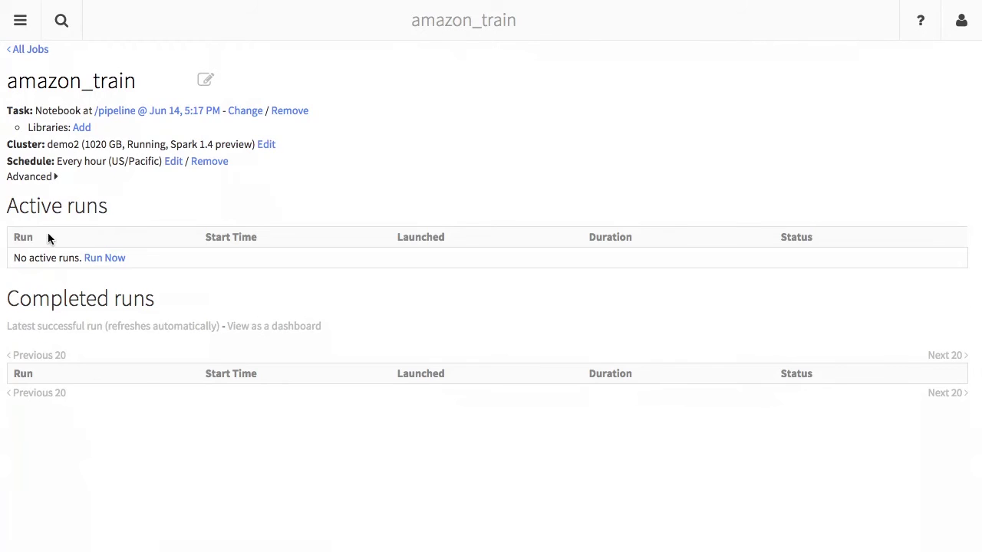
pyautogui.click(51, 178)
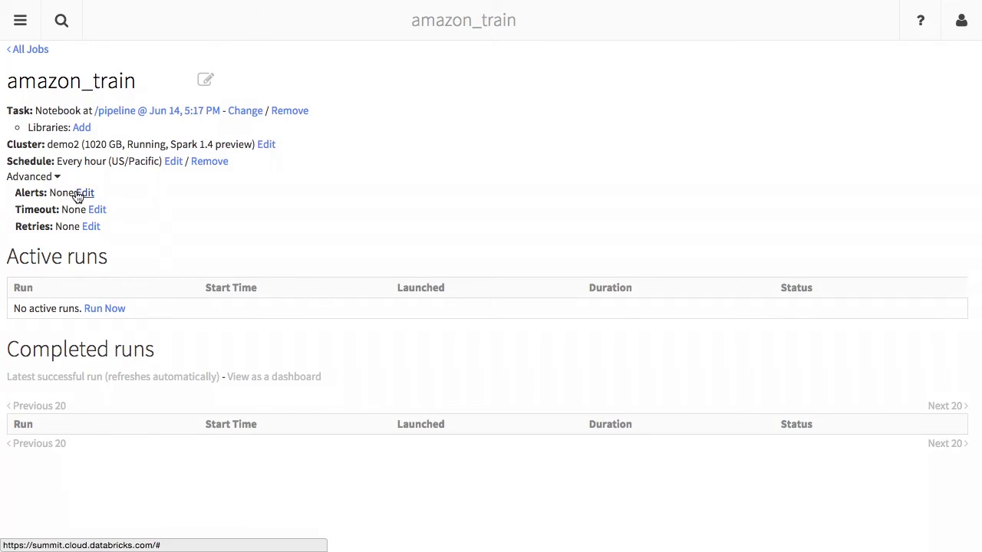
pyautogui.click(81, 193)
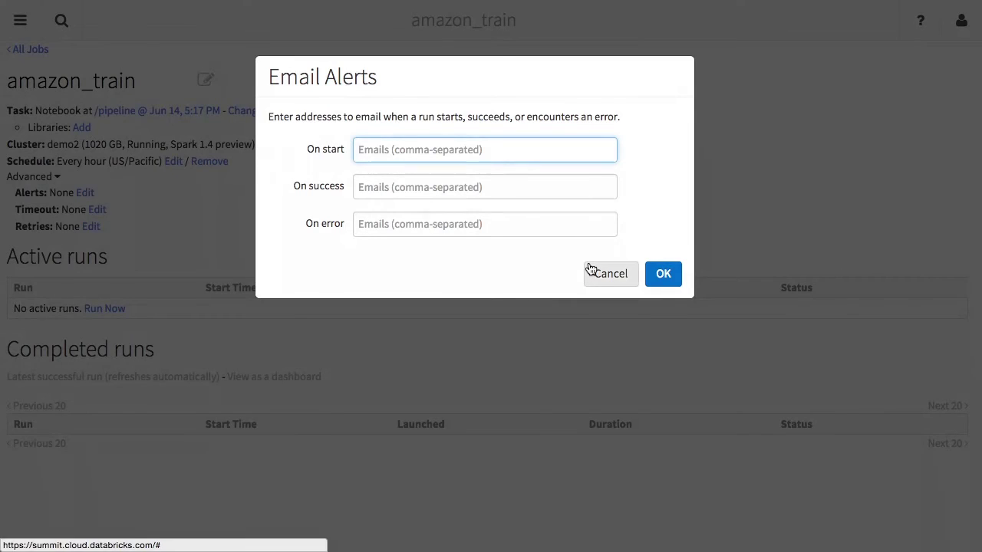
pyautogui.click(605, 273)
pyautogui.click(94, 213)
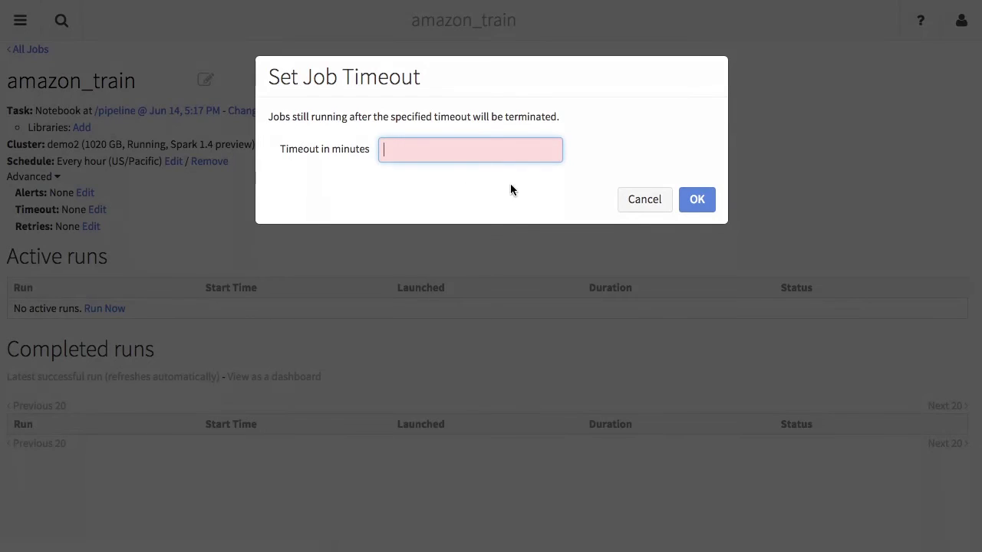
pyautogui.click(639, 198)
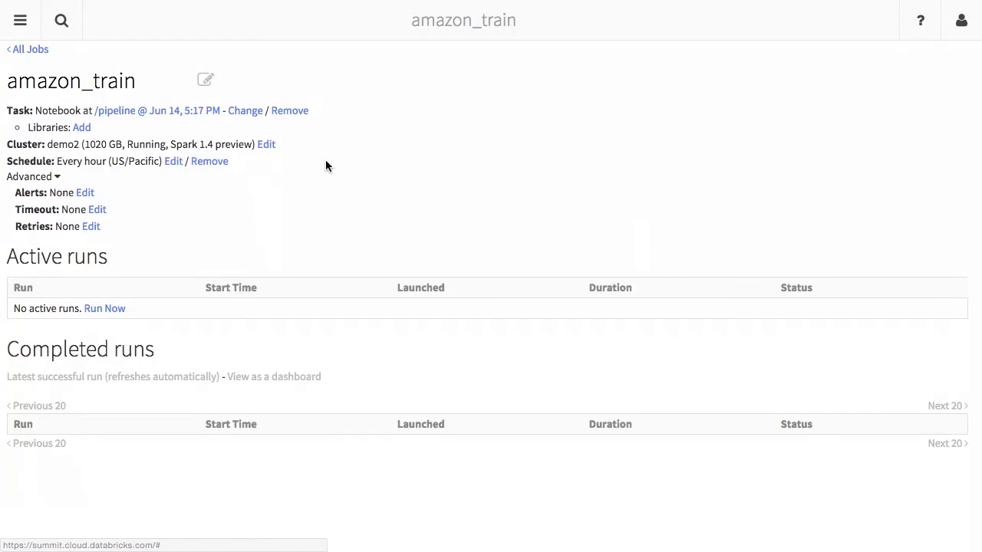
pyautogui.click(90, 228)
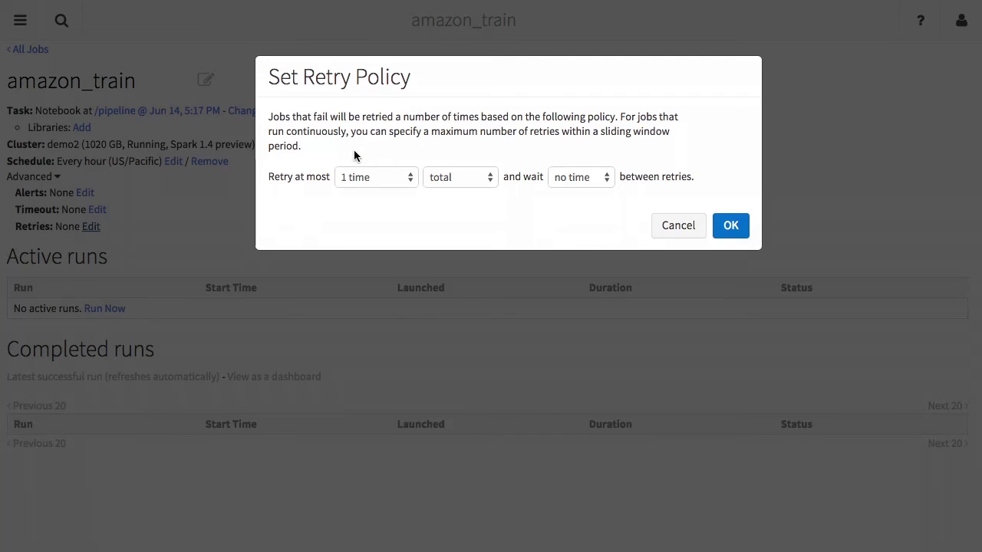
pyautogui.click(354, 180)
pyautogui.click(372, 279)
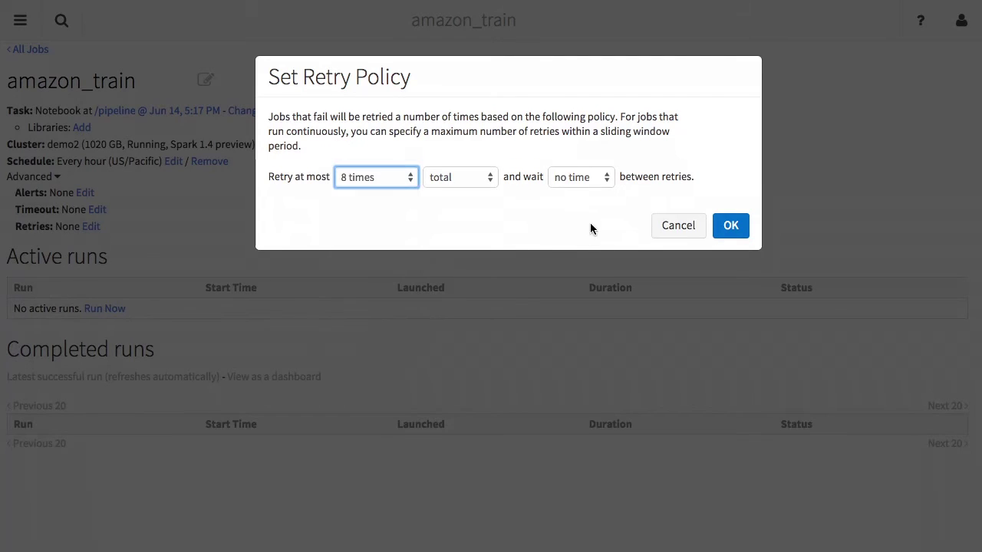
pyautogui.click(667, 227)
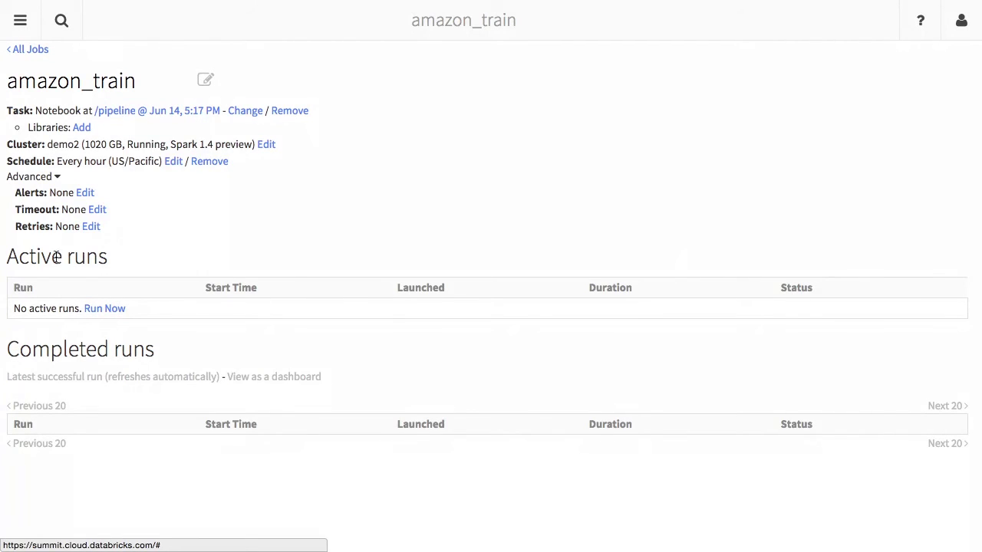
# Launch Run 1 of amazon_train manually, view its notebook output, and return to the job.
pyautogui.click(92, 308)
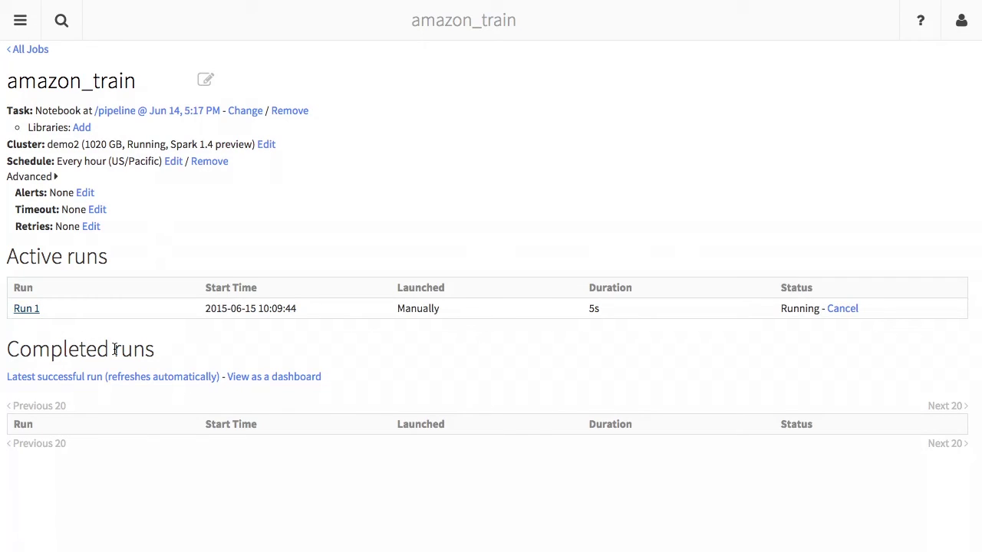
pyautogui.scroll(-5, 114, 353)
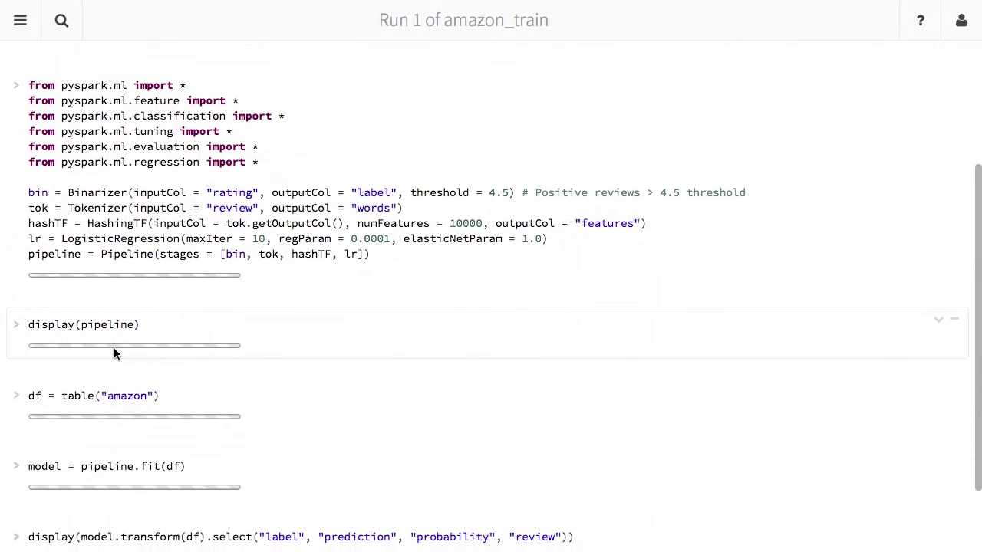
pyautogui.scroll(1, 114, 349)
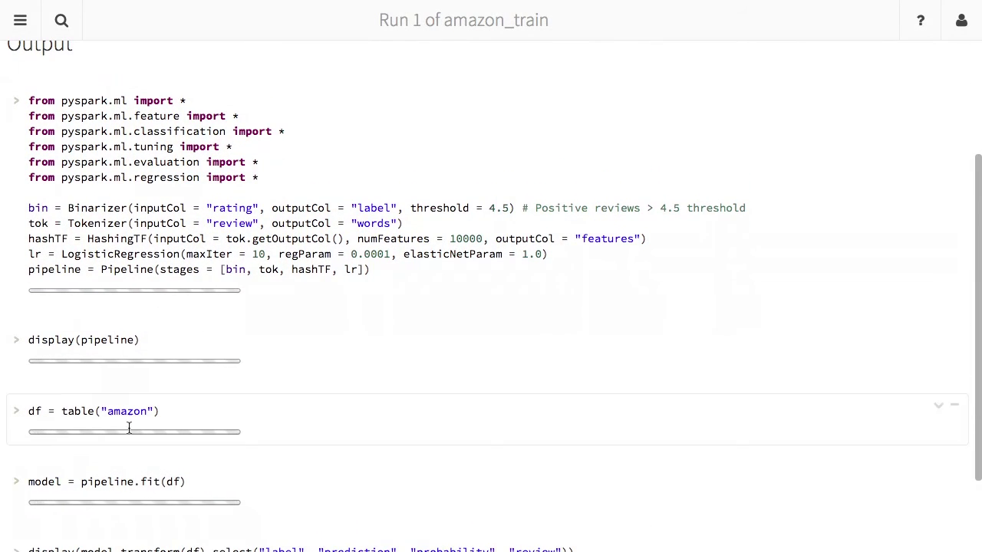
pyautogui.scroll(-4, 131, 437)
pyautogui.scroll(-5, 131, 438)
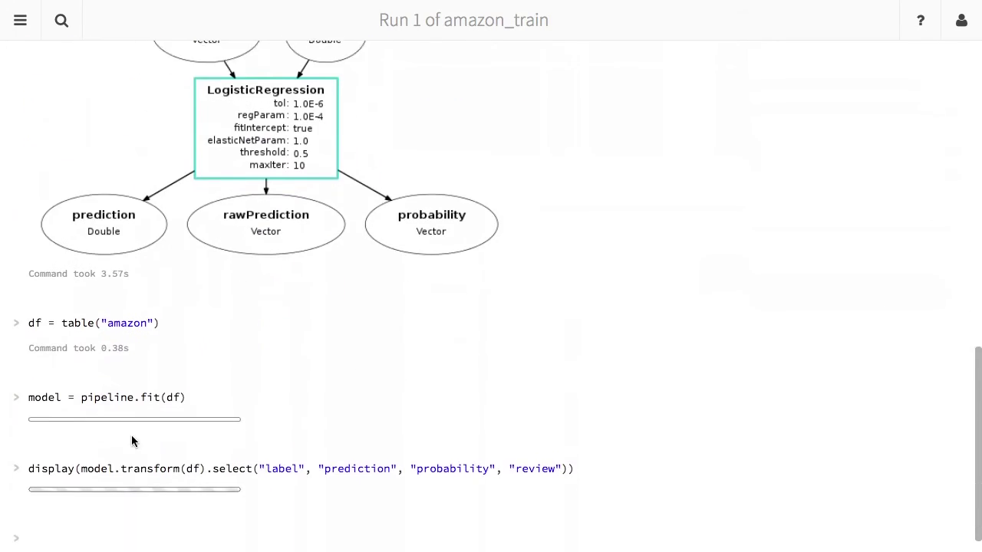
pyautogui.scroll(15, 125, 436)
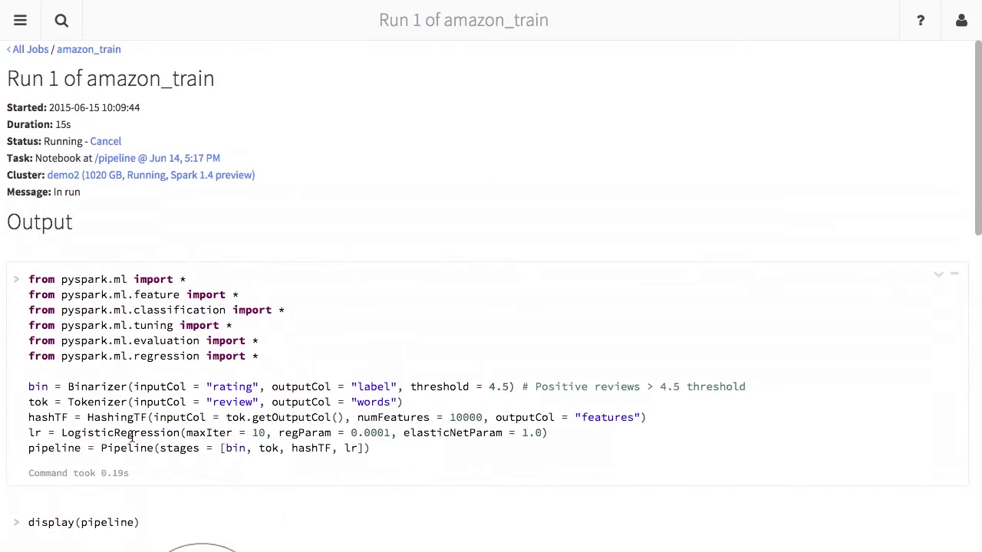
pyautogui.click(89, 51)
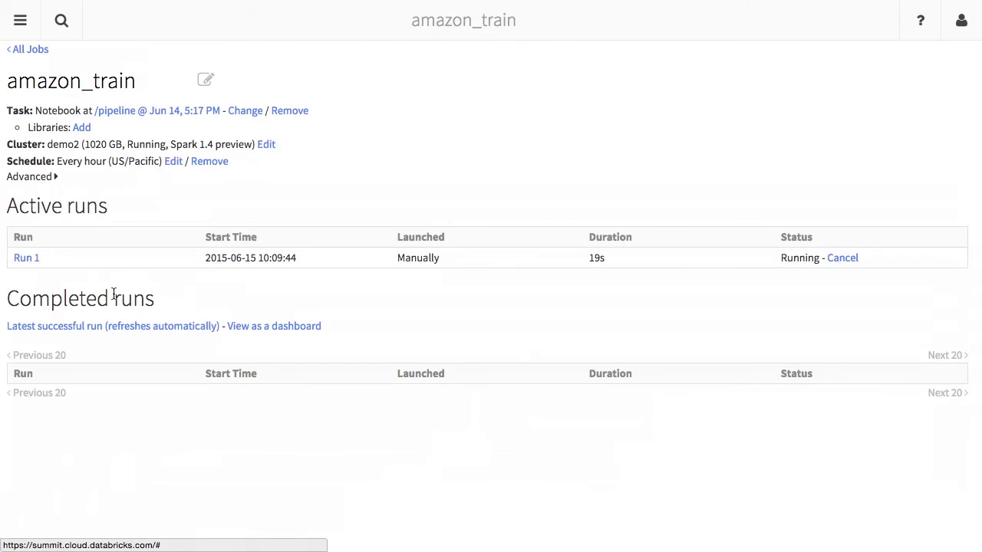
# Browse the Amazon Review Recommendation job's scheduled runs from the All Jobs list.
pyautogui.click(31, 50)
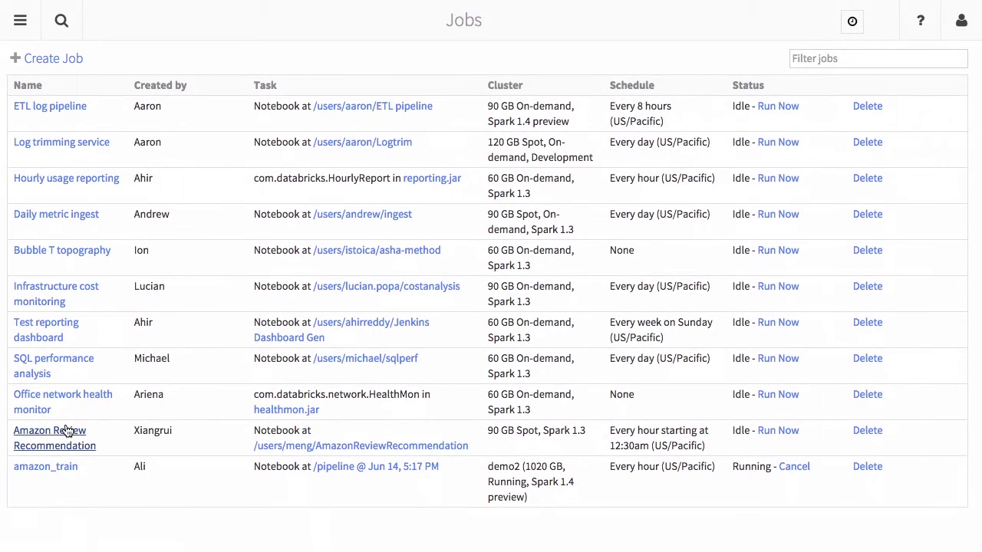
pyautogui.click(66, 431)
pyautogui.scroll(-3, 64, 442)
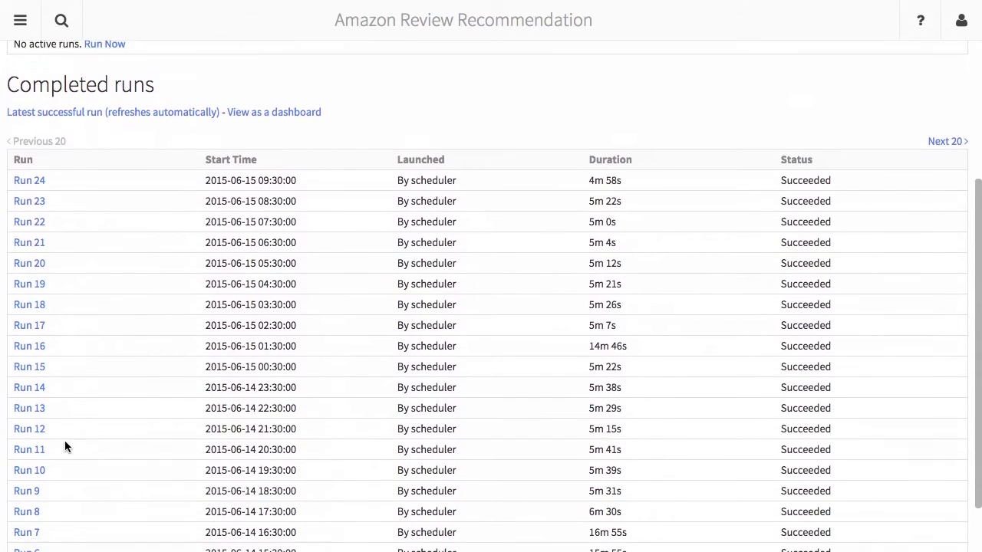
pyautogui.scroll(-2, 64, 440)
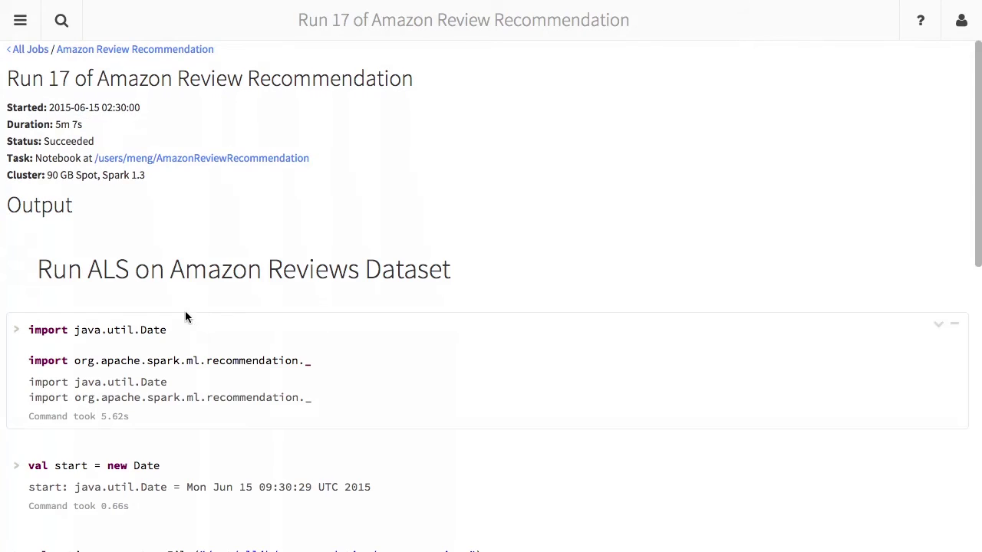
pyautogui.scroll(-5, 186, 317)
pyautogui.scroll(-15, 186, 310)
pyautogui.scroll(19, 186, 310)
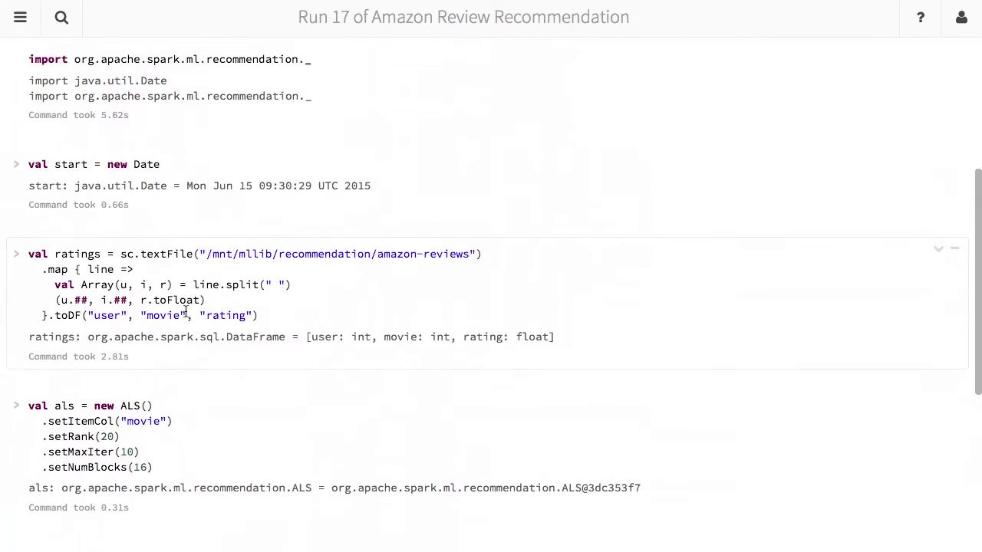
# Reopen the recent pipeline notebook and scroll through its prediction results table.
pyautogui.click(20, 23)
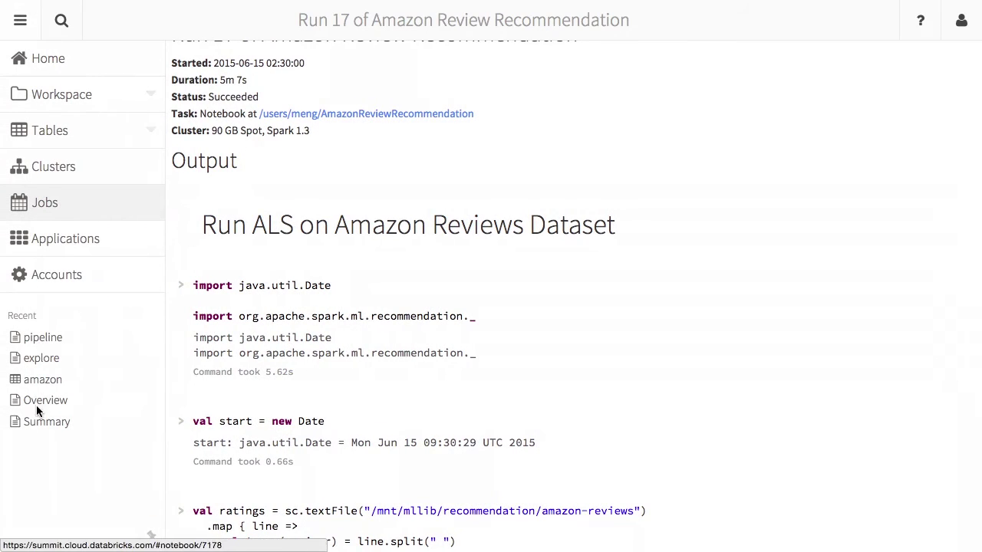
pyautogui.click(44, 338)
pyautogui.scroll(-10, 133, 411)
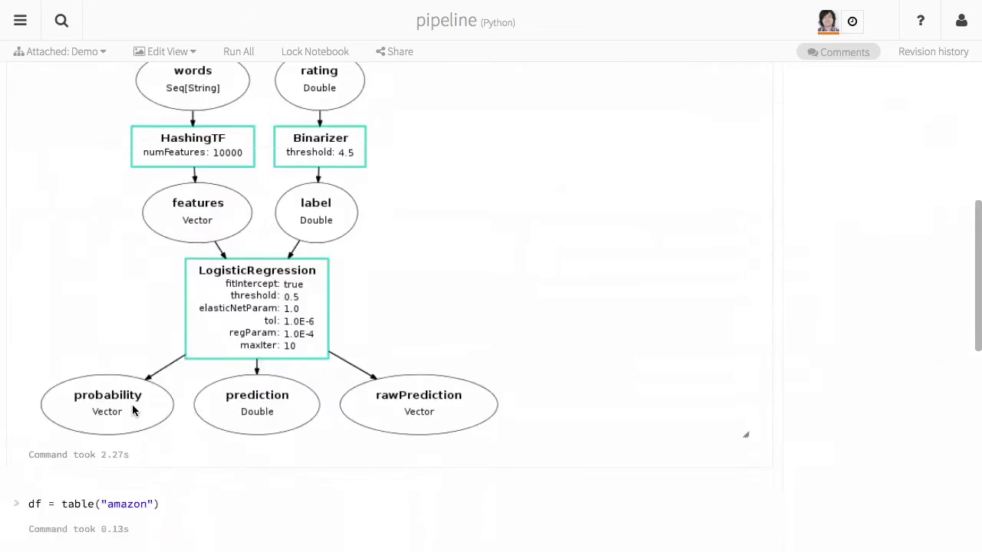
pyautogui.scroll(-10, 132, 411)
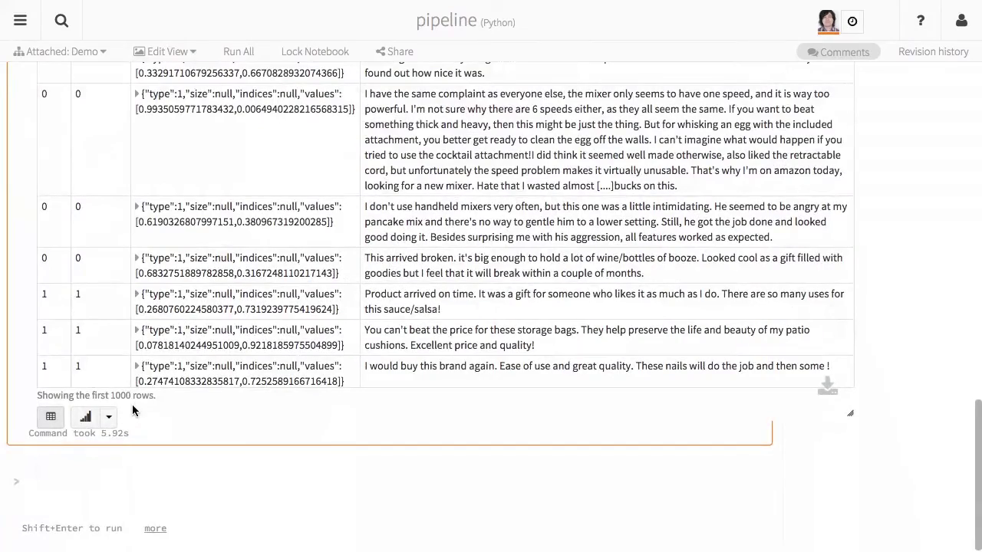